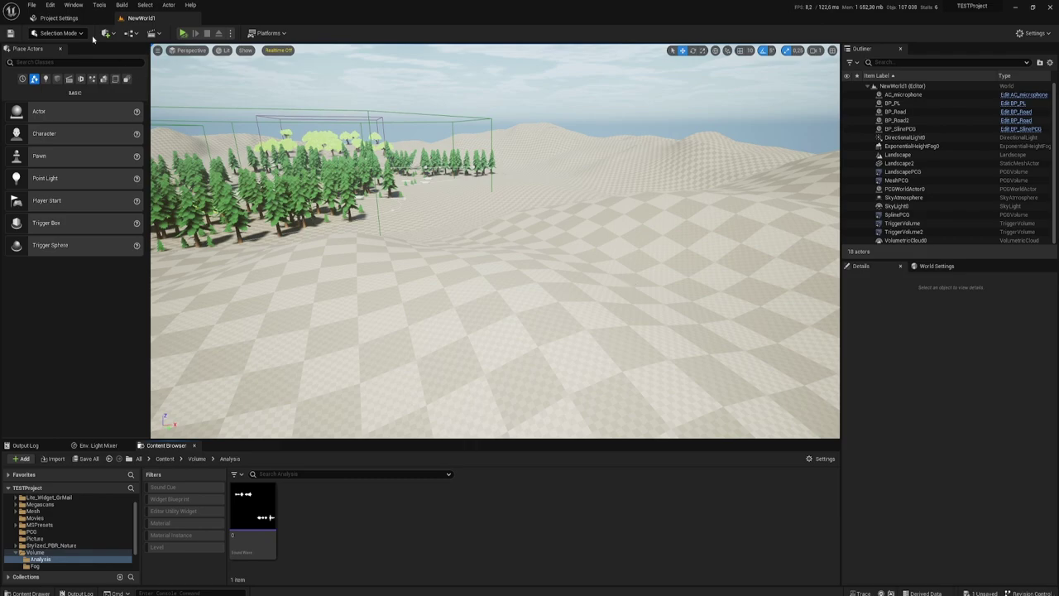
Look up the Audio Synesthesia plugin in the Plugins window
{"action": "left_click", "coordinate": [50, 5]}
{"action": "left_click", "coordinate": [86, 137]}
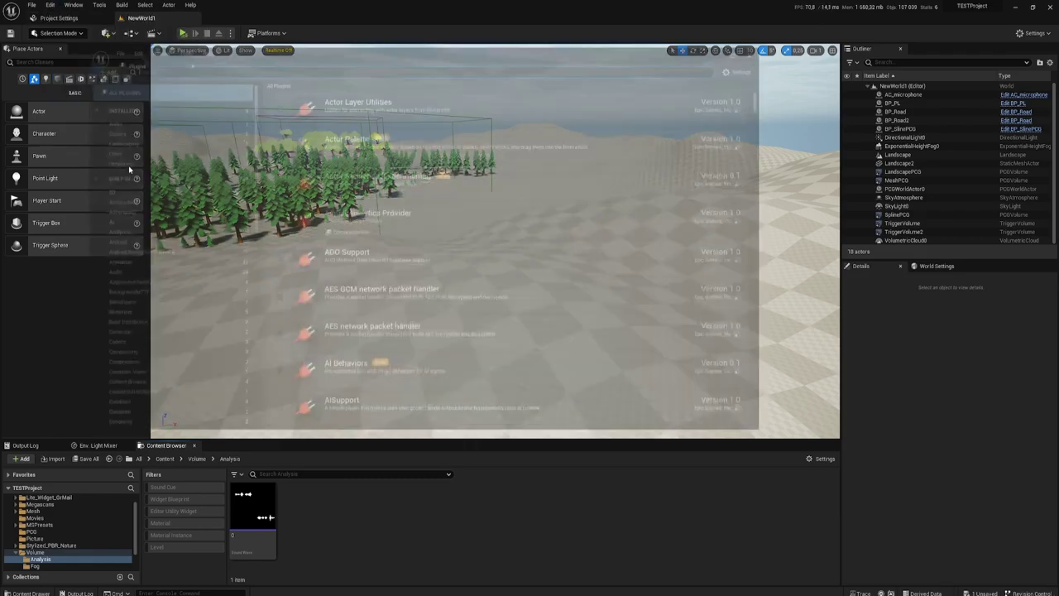
{"action": "type", "text": "a"}
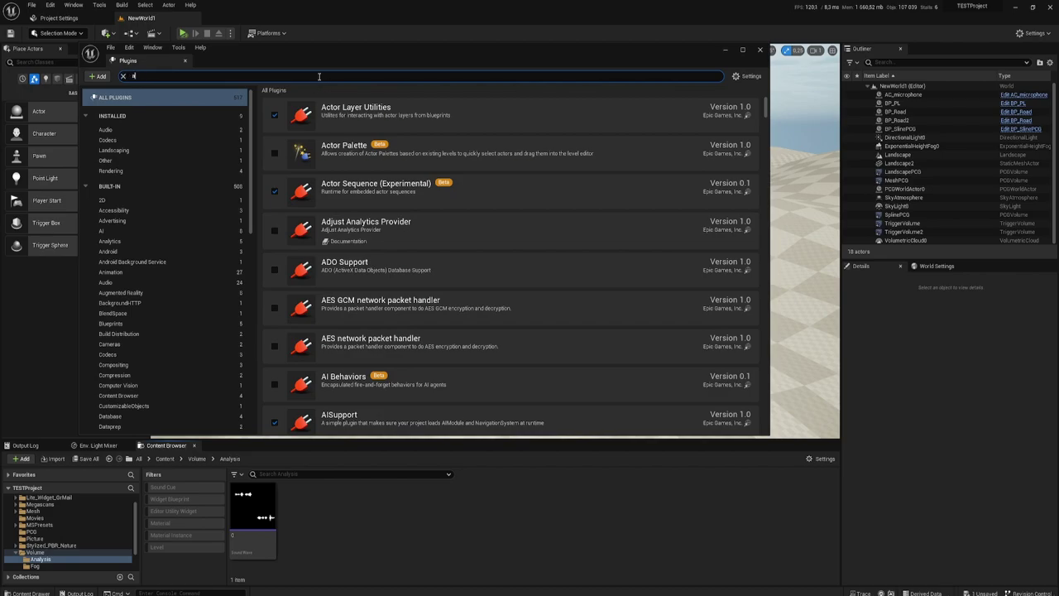
{"action": "type", "text": "udii"}
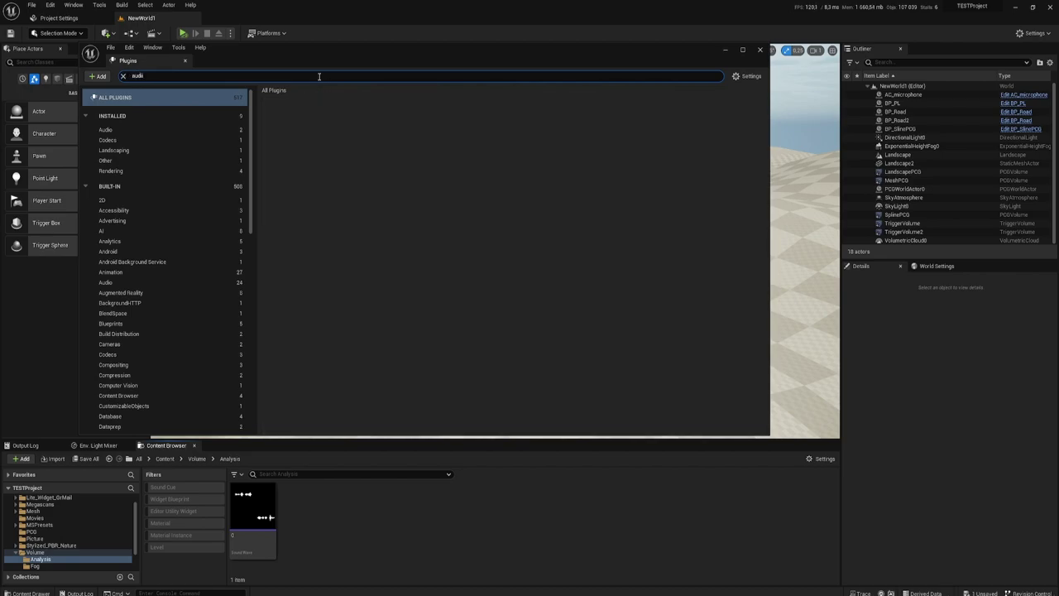
{"action": "key", "text": "BackSpace"}
{"action": "type", "text": "o"}
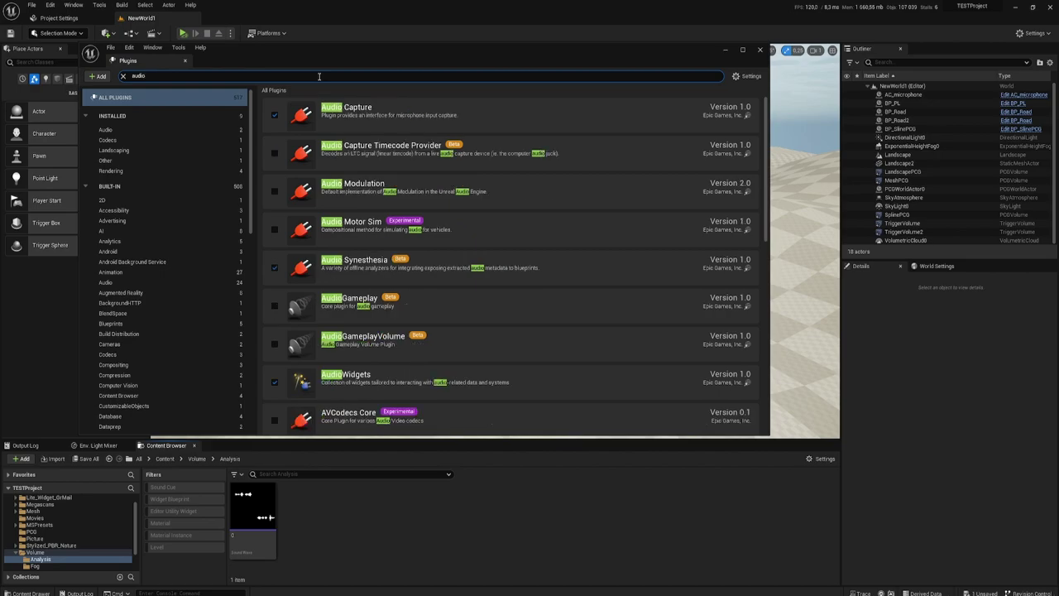
{"action": "type", "text": " sy"}
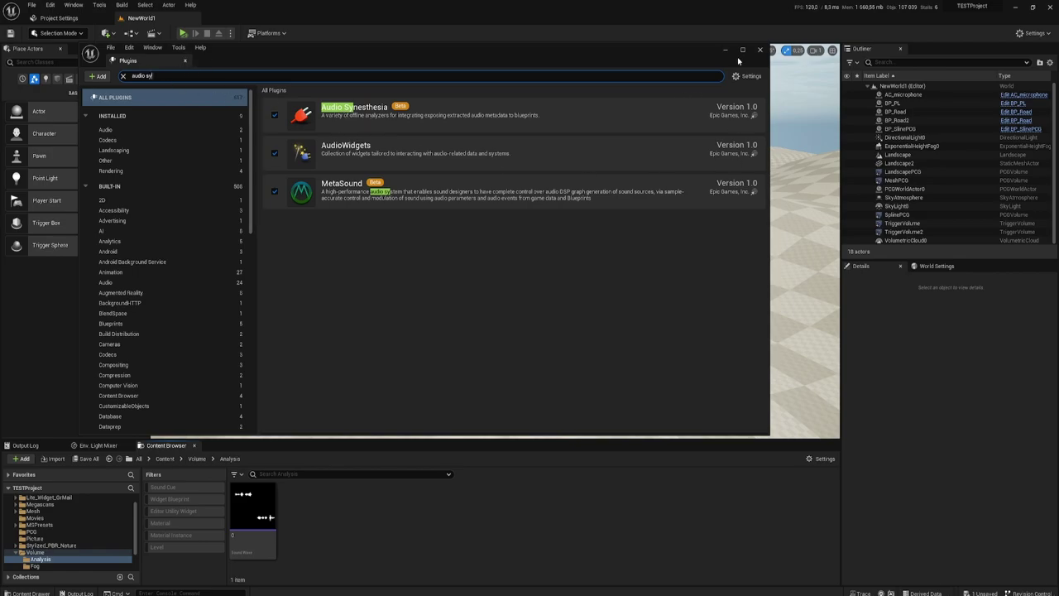
{"action": "left_click", "coordinate": [760, 50]}
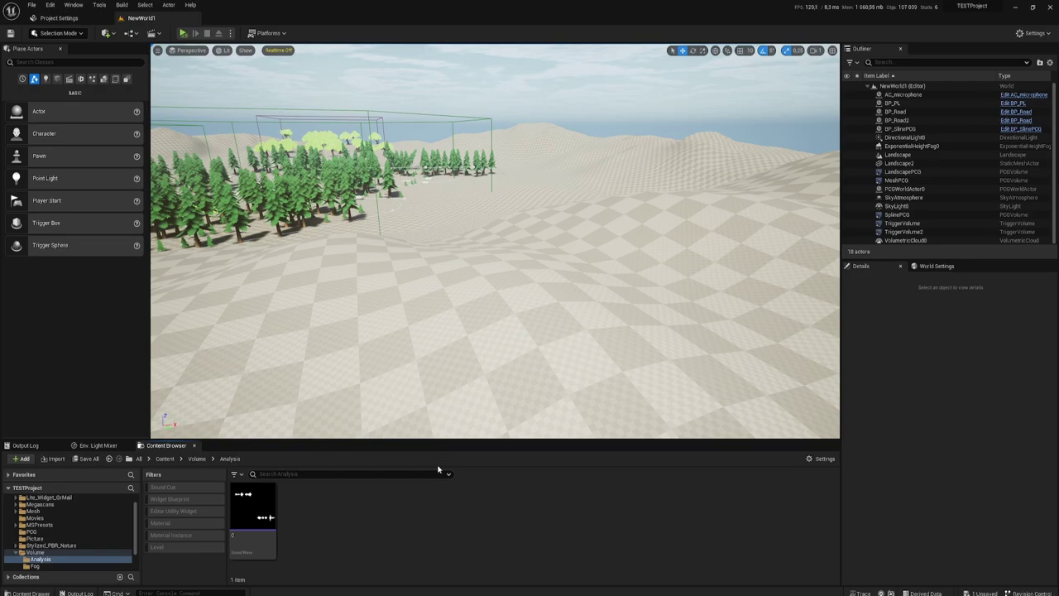
Create a Synesthesia NRT analysis asset using the LoudnessNRT class
{"action": "right_click", "coordinate": [347, 512]}
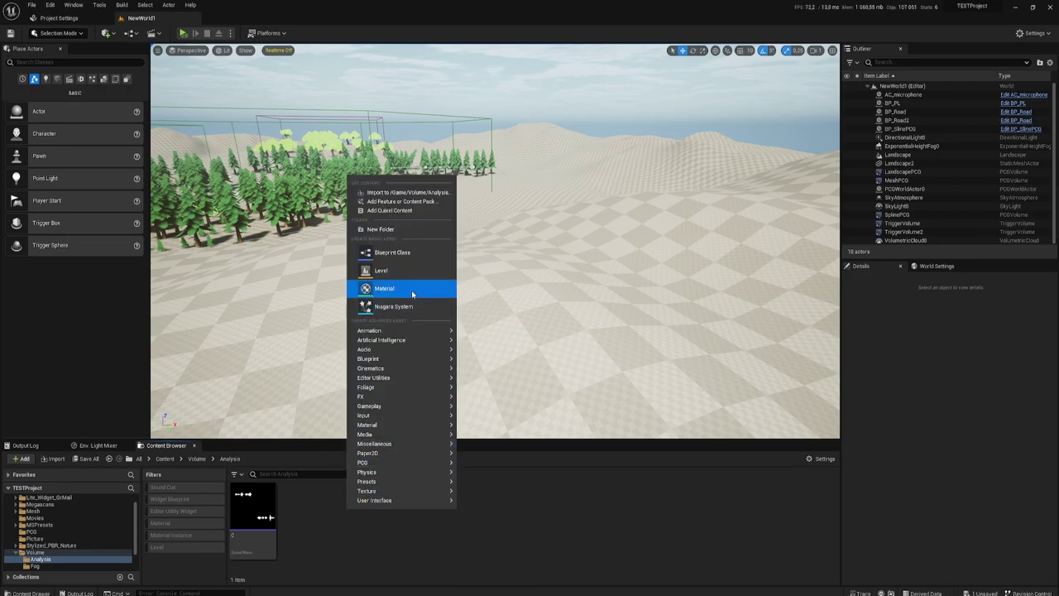
{"action": "mouse_move", "coordinate": [391, 354]}
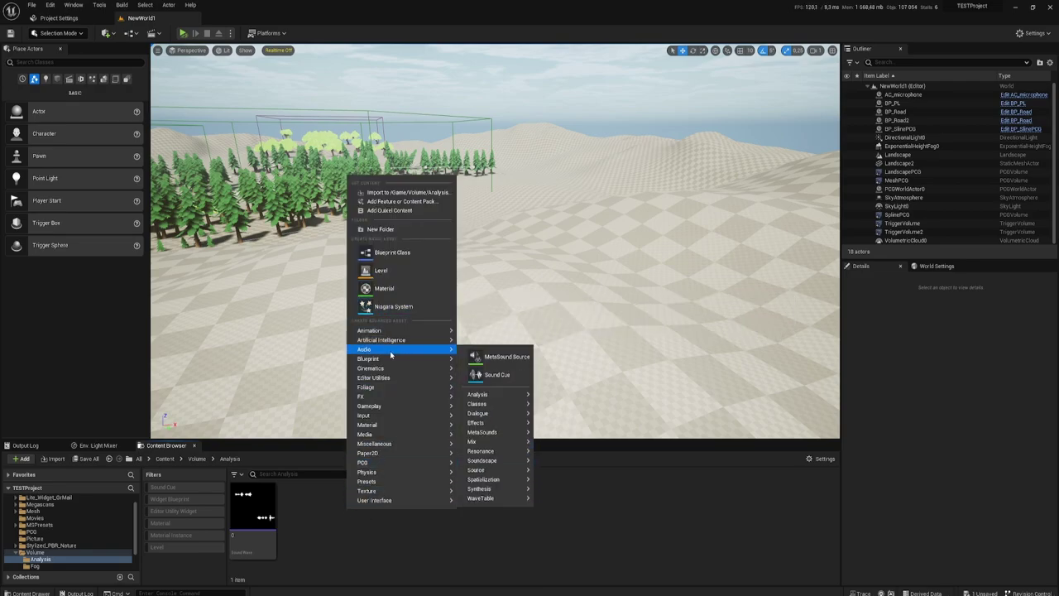
{"action": "mouse_move", "coordinate": [473, 396]}
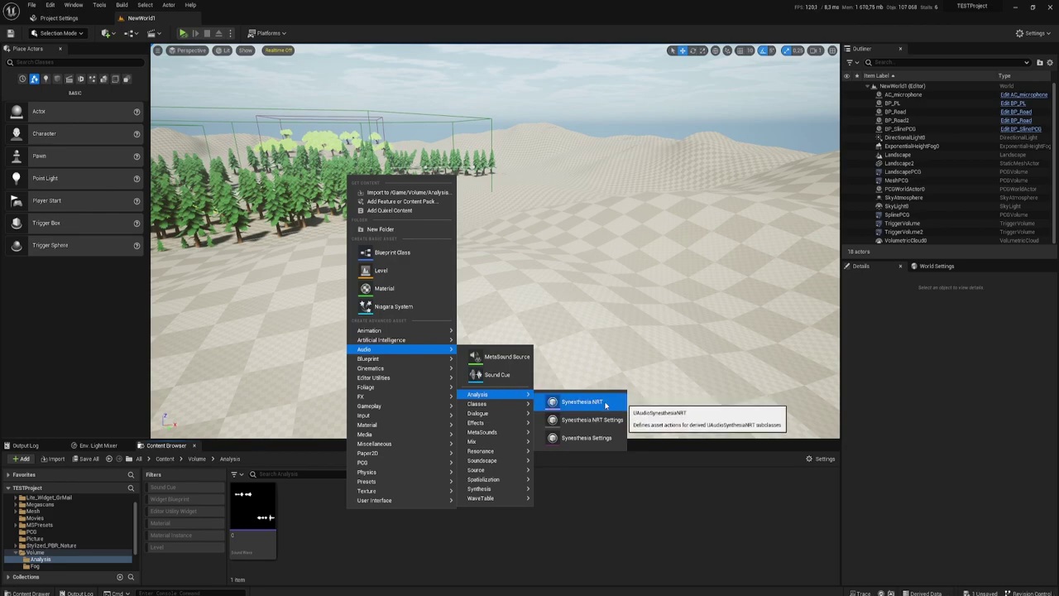
{"action": "left_click", "coordinate": [606, 405]}
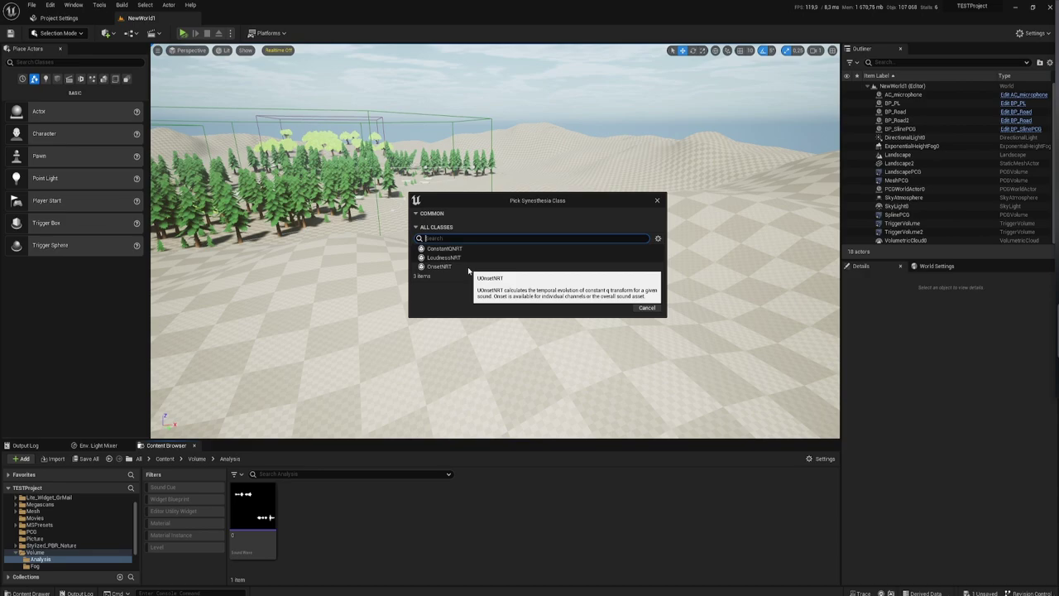
{"action": "left_click", "coordinate": [447, 258]}
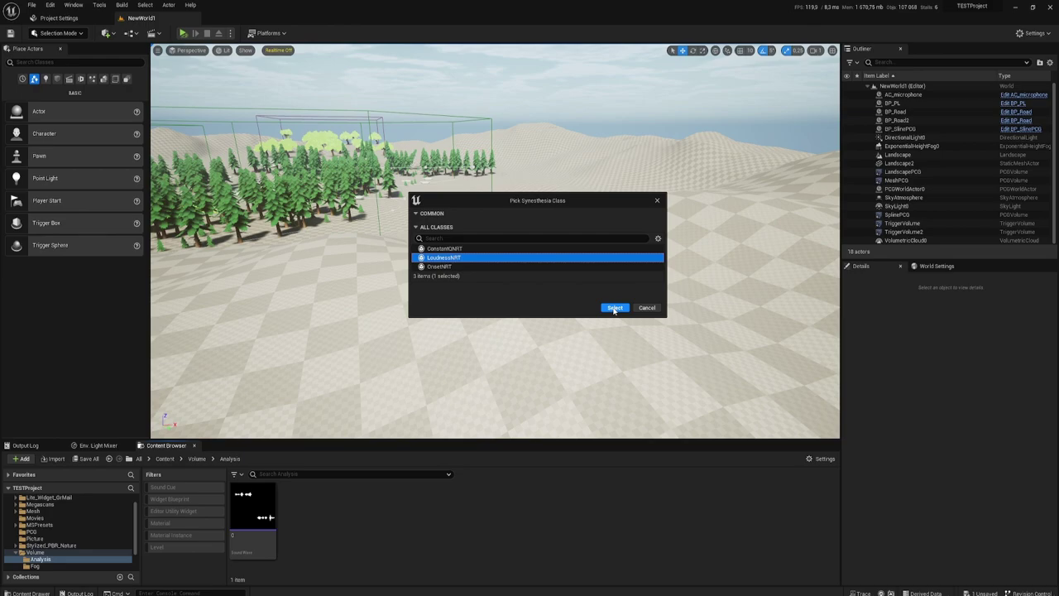
{"action": "left_click", "coordinate": [614, 308]}
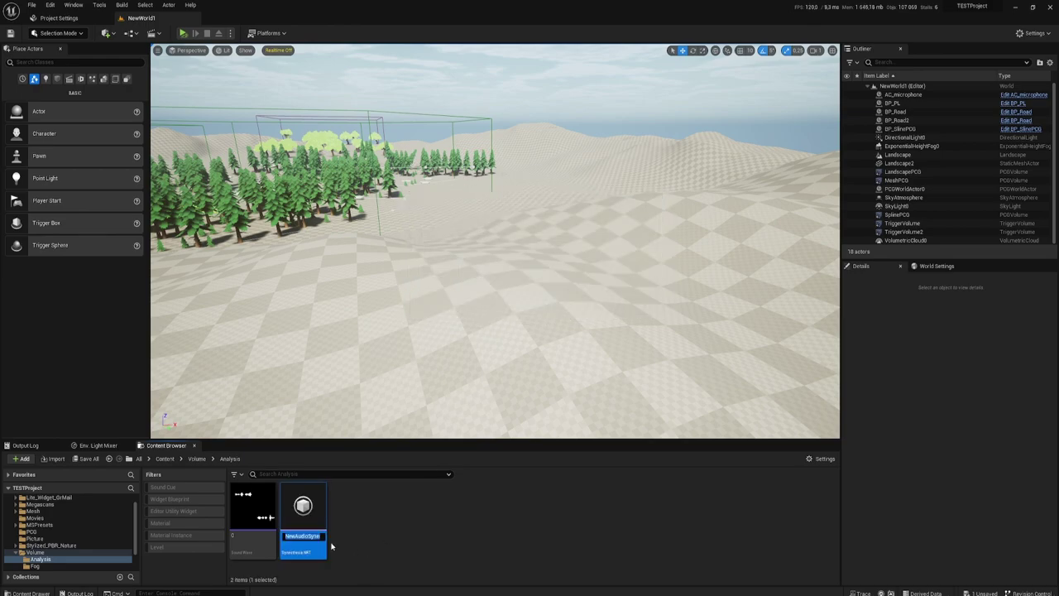
Rename the new analysis asset to MySynesthesiaNRT
{"action": "left_click", "coordinate": [310, 536]}
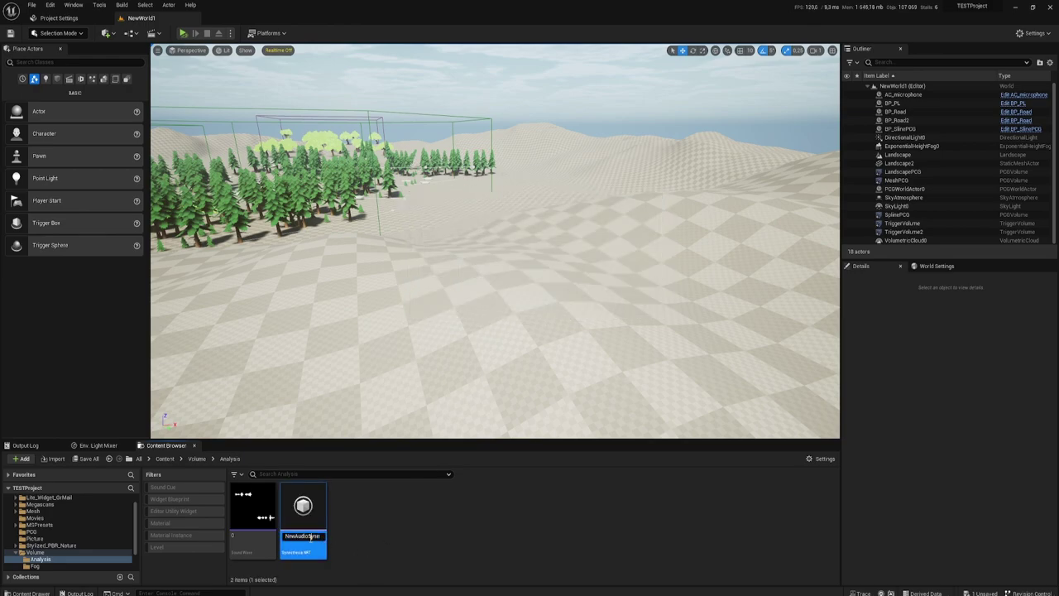
{"action": "key", "text": "ctrl+a"}
{"action": "type", "text": "SynesthesiaNR"}
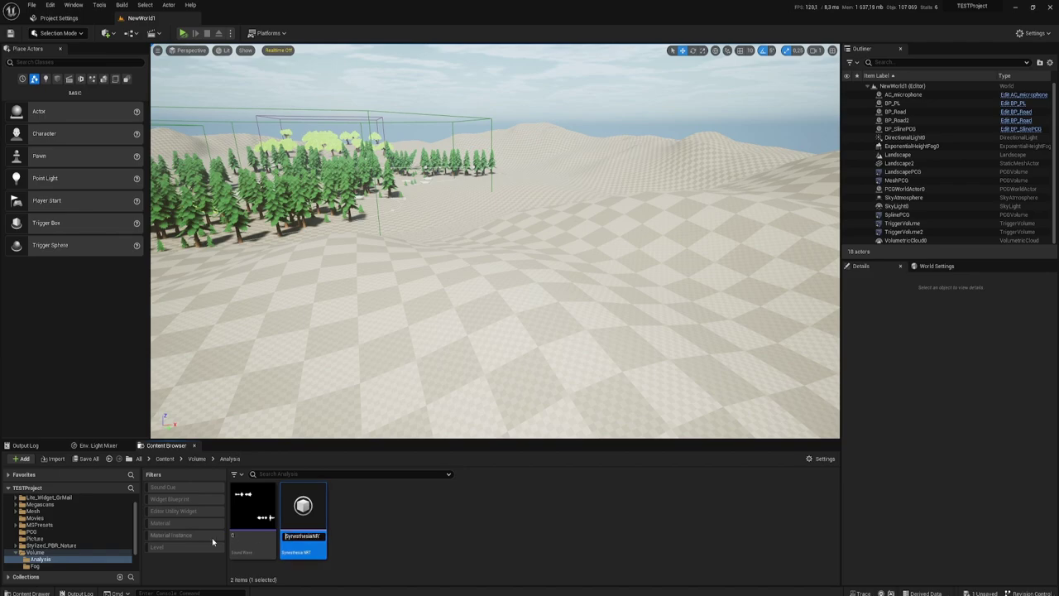
{"action": "type", "text": "TT"}
{"action": "key", "text": "Home"}
{"action": "type", "text": "M"}
{"action": "type", "text": "y"}
{"action": "key", "text": "Return"}
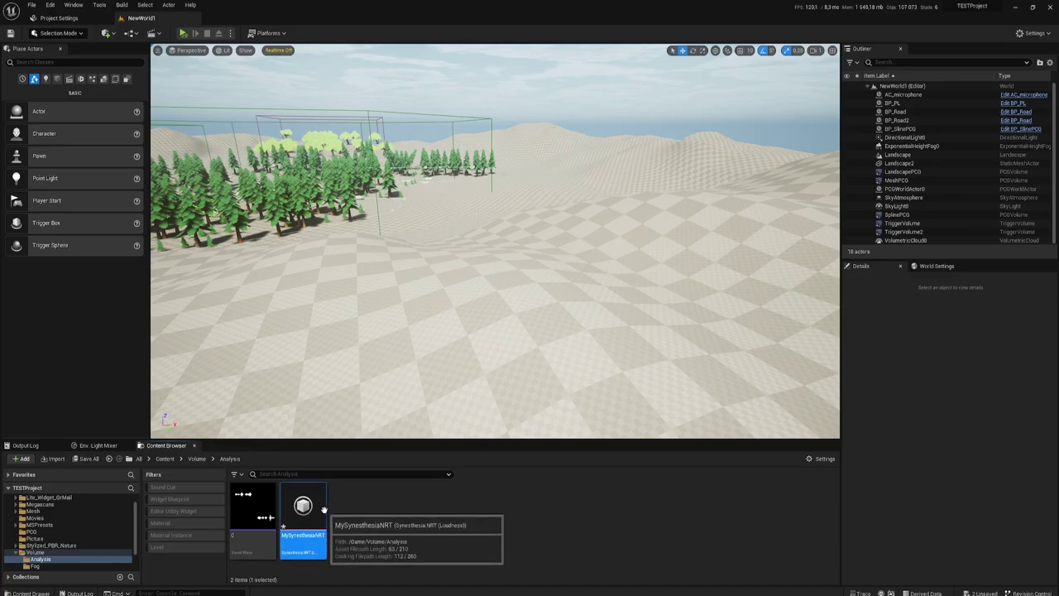
Set MySynesthesiaNRT's Sound to wave 1, save it, and return to NewWorld1
{"action": "double_click", "coordinate": [324, 510]}
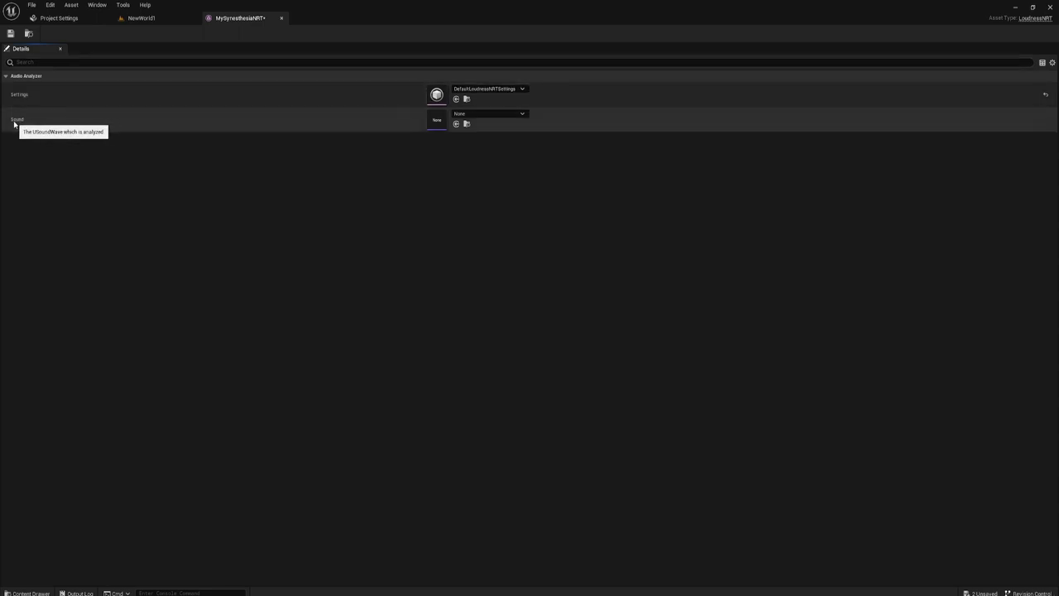
{"action": "left_click", "coordinate": [482, 114]}
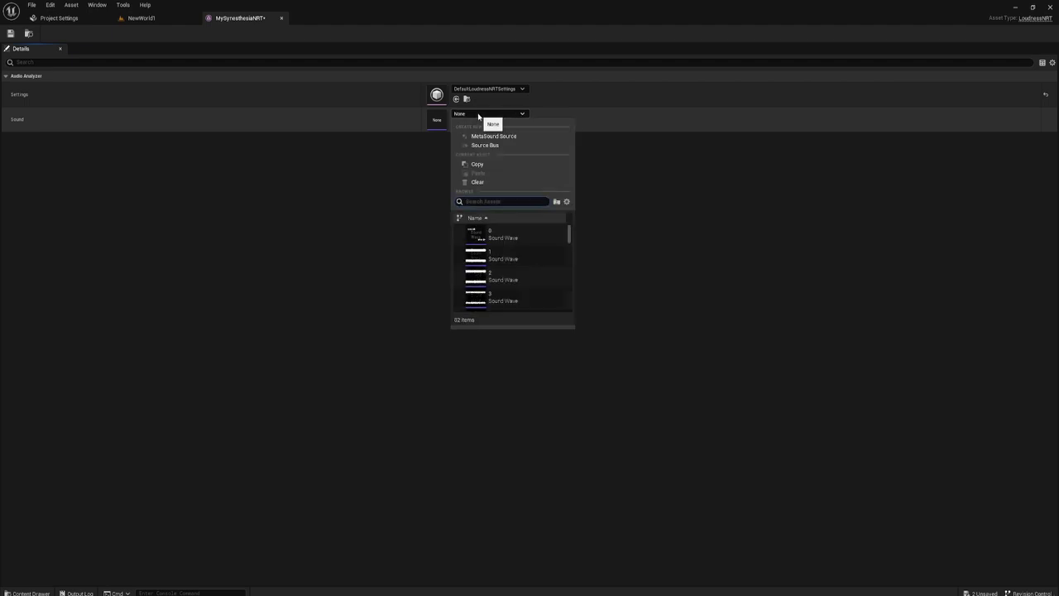
{"action": "left_click", "coordinate": [523, 250]}
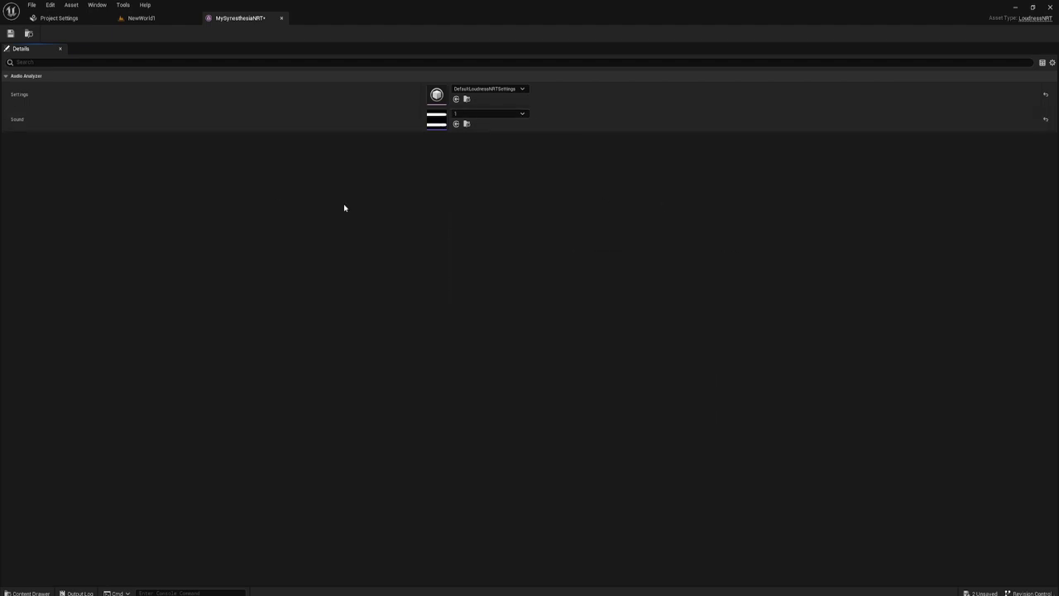
{"action": "left_click", "coordinate": [12, 34]}
{"action": "left_click", "coordinate": [148, 18]}
{"action": "left_click", "coordinate": [349, 491]}
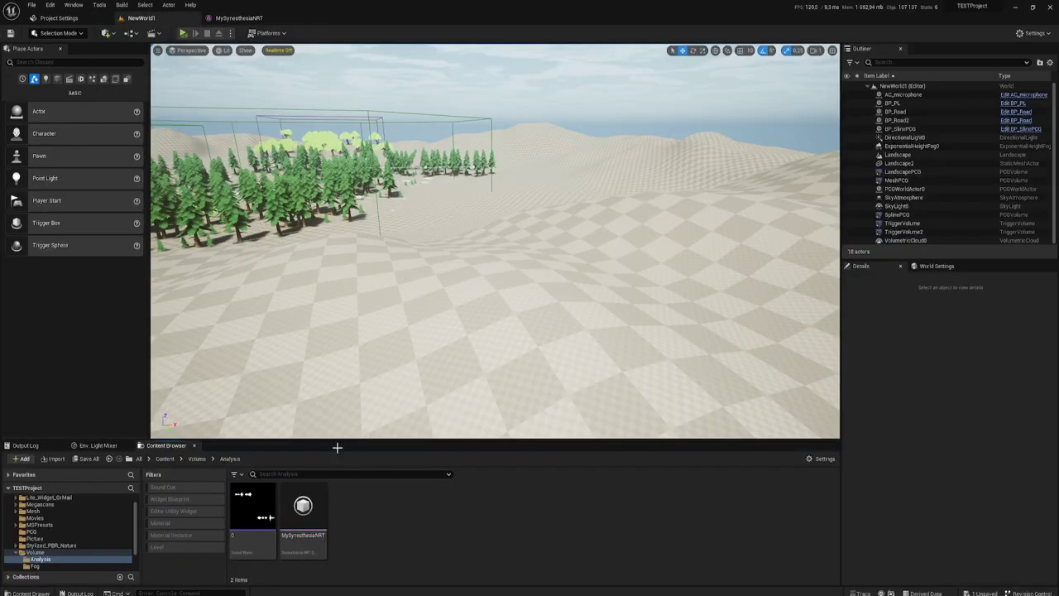
Add a Blueprint class with the chosen parent class, named AC_SoundLougness
{"action": "right_click", "coordinate": [368, 513]}
{"action": "mouse_move", "coordinate": [440, 331]}
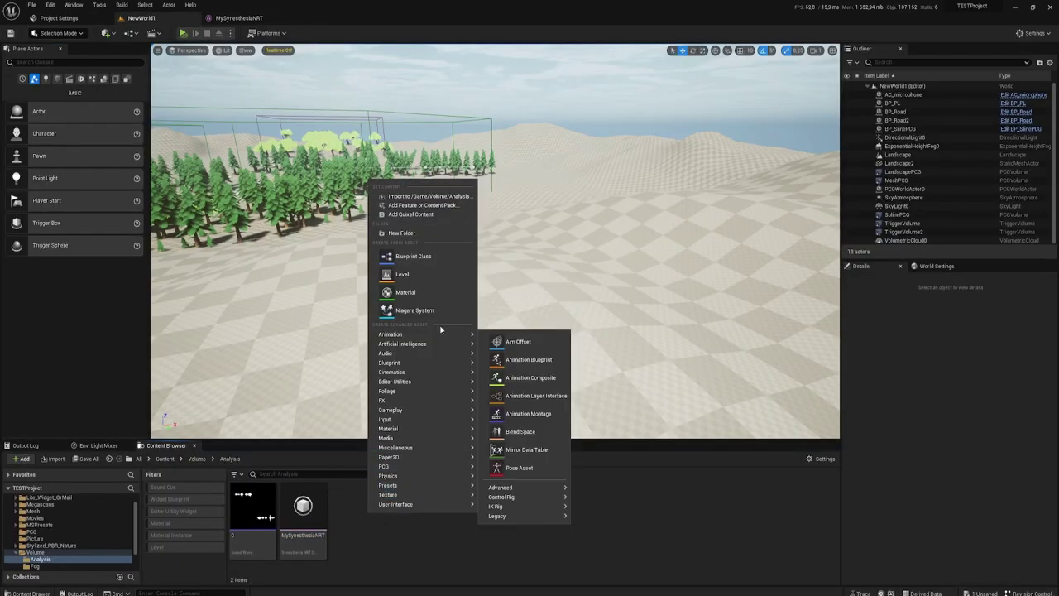
{"action": "left_click", "coordinate": [414, 256]}
{"action": "left_click", "coordinate": [440, 220]}
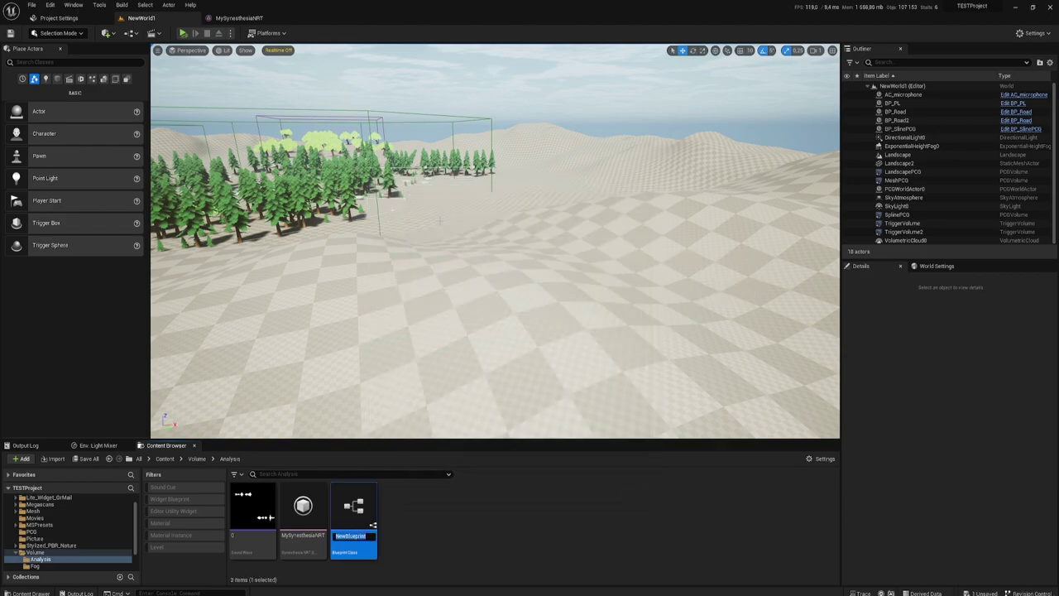
{"action": "type", "text": "AC_"}
{"action": "type", "text": "SoundLou"}
{"action": "type", "text": "d"}
{"action": "type", "text": "ness"}
{"action": "key", "text": "Return"}
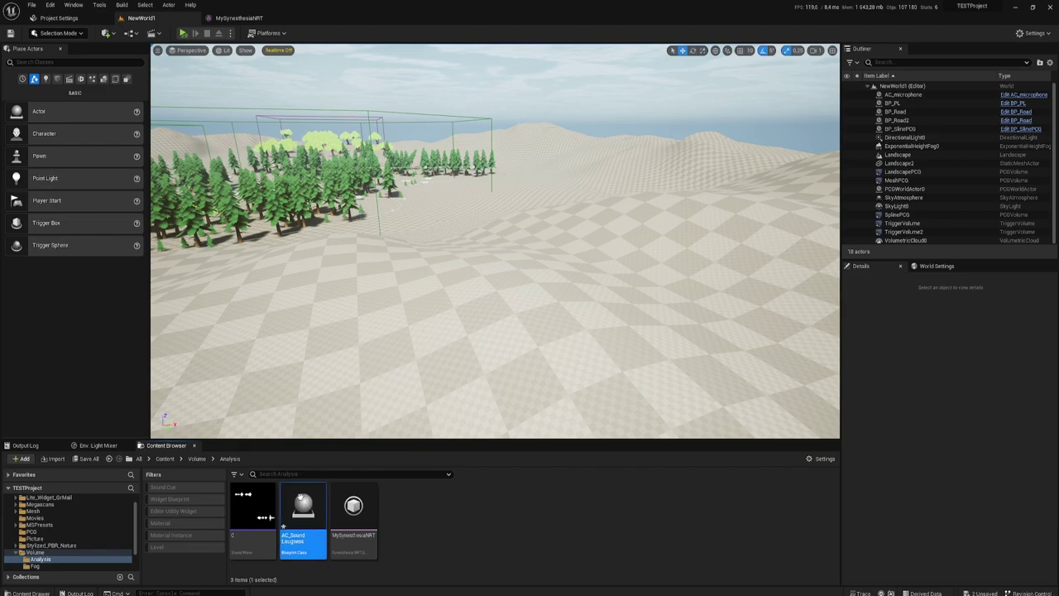
Open AC_SoundLougness and add an Audio component to it
{"action": "double_click", "coordinate": [304, 503]}
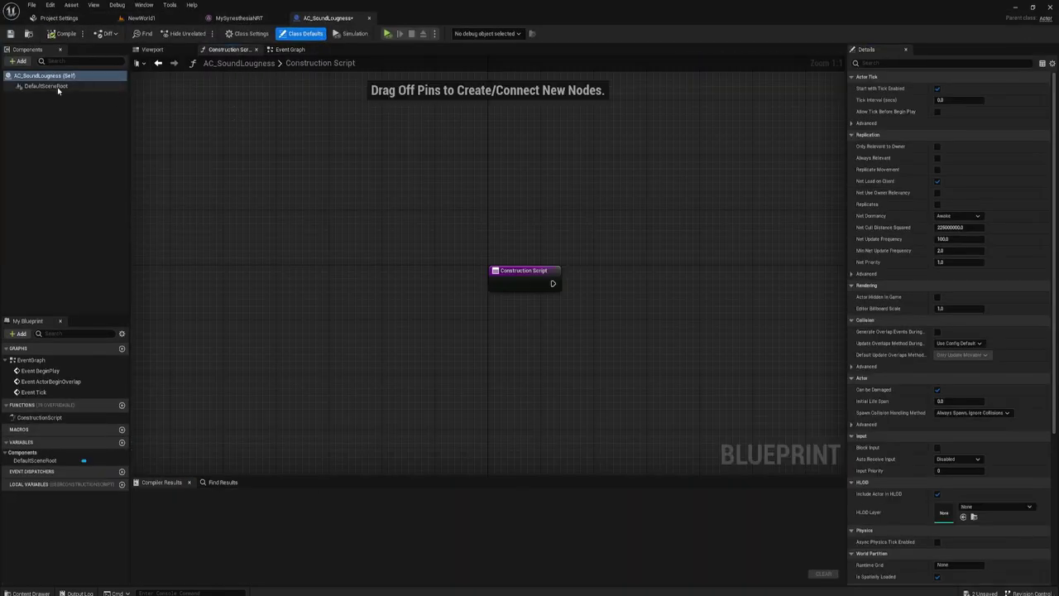
{"action": "left_click", "coordinate": [20, 62]}
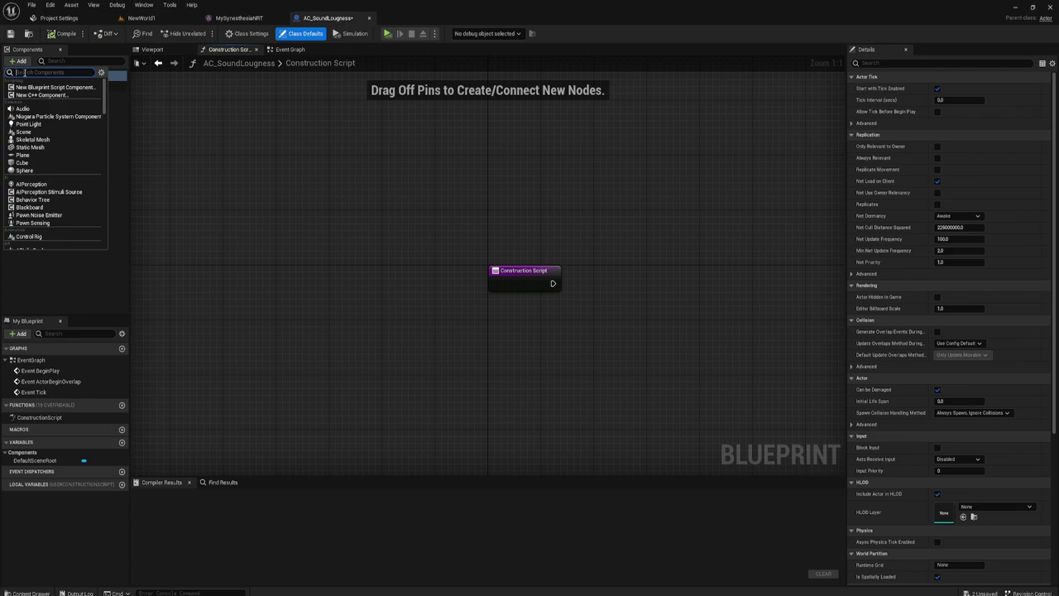
{"action": "type", "text": "audio"}
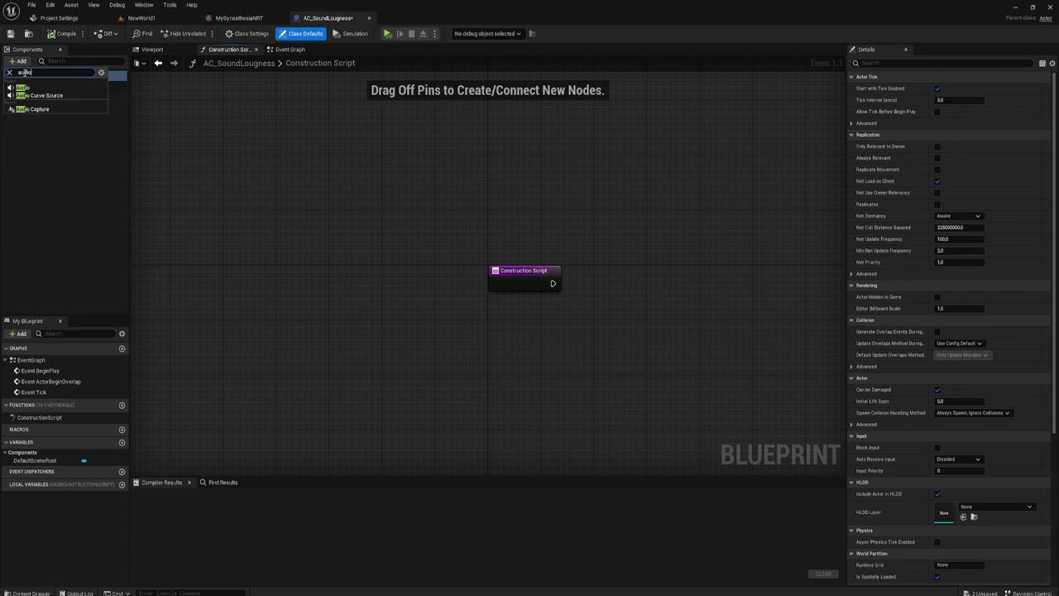
{"action": "left_click", "coordinate": [23, 88]}
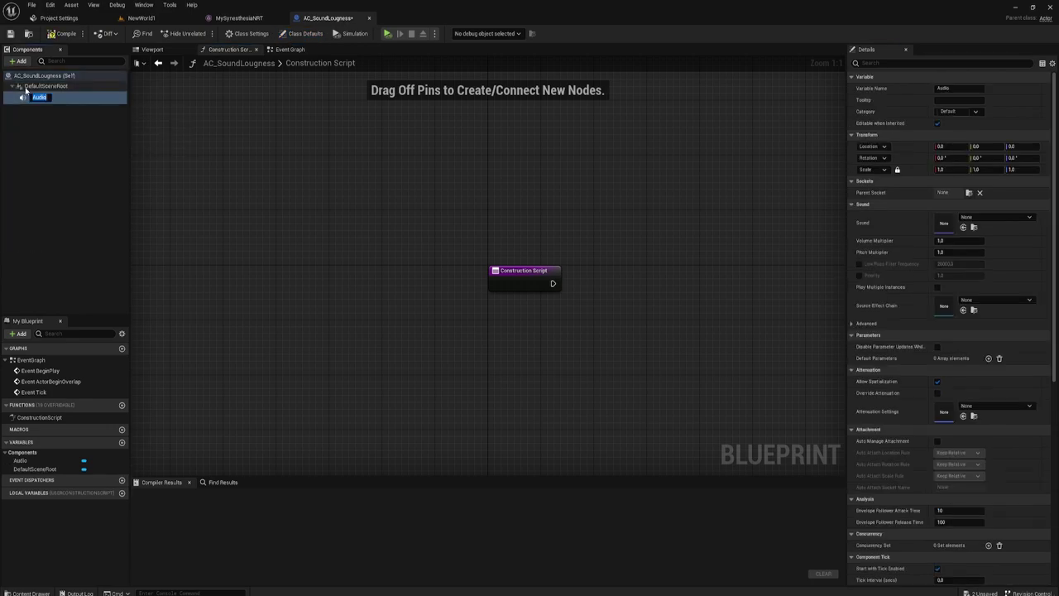
{"action": "left_click", "coordinate": [40, 127]}
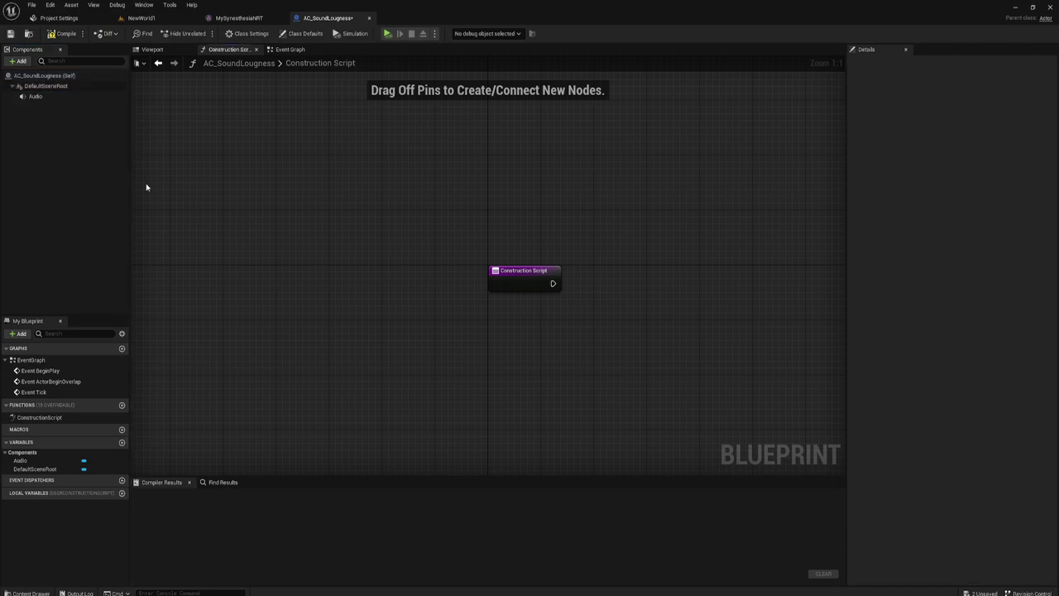
Add a Set Sound node targeting Audio, driven by the Construction Script's execution
{"action": "left_click_drag", "start_coordinate": [527, 283], "coordinate": [288, 248]}
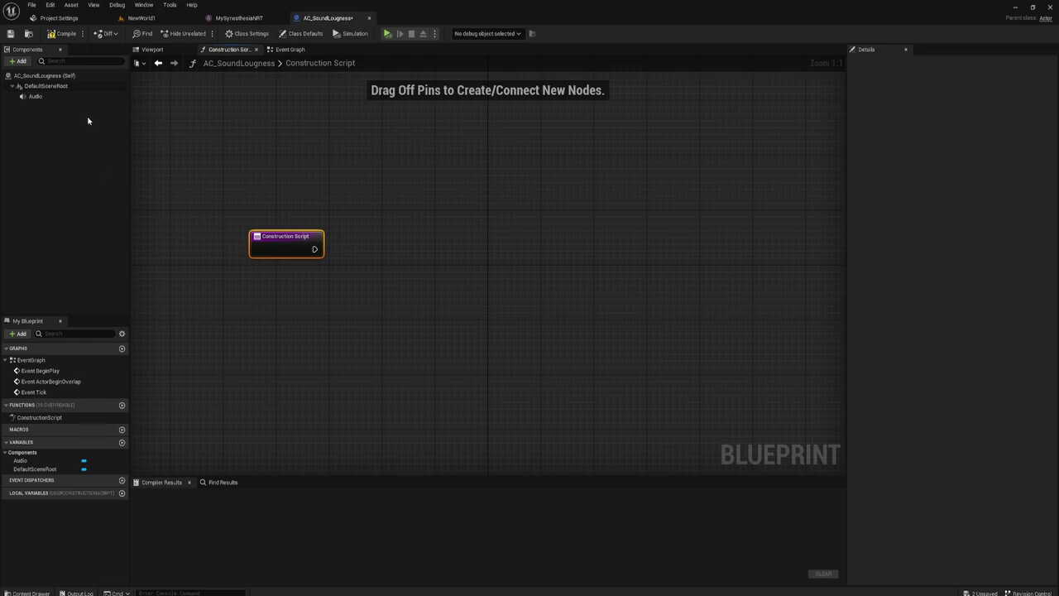
{"action": "mouse_move", "coordinate": [35, 96]}
{"action": "left_mouse_down"}
{"action": "mouse_move", "coordinate": [316, 282]}
{"action": "mouse_move", "coordinate": [398, 247]}
{"action": "left_mouse_up"}
{"action": "type", "text": "set"}
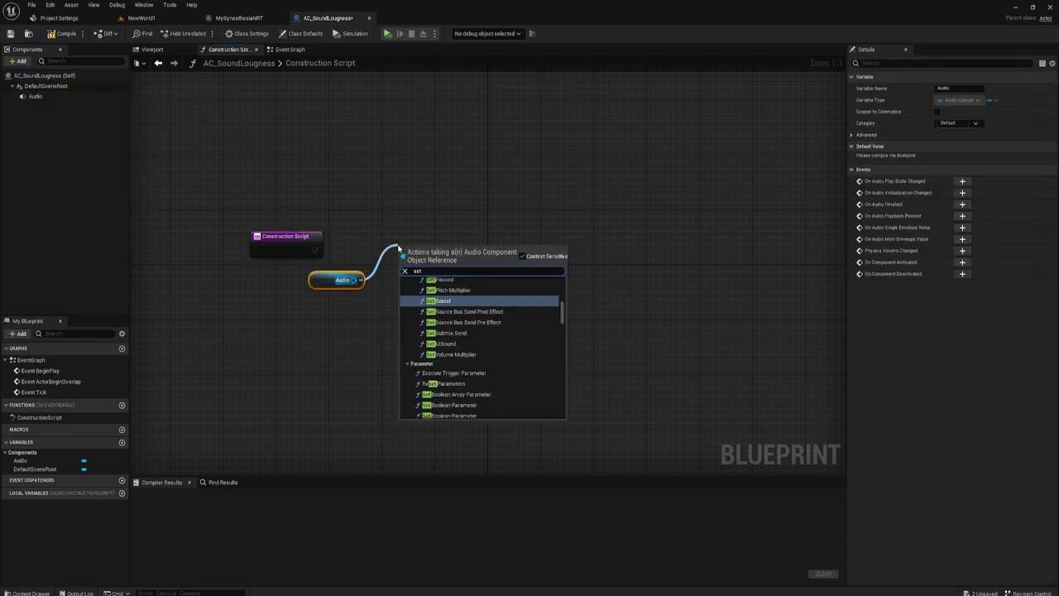
{"action": "type", "text": " sound"}
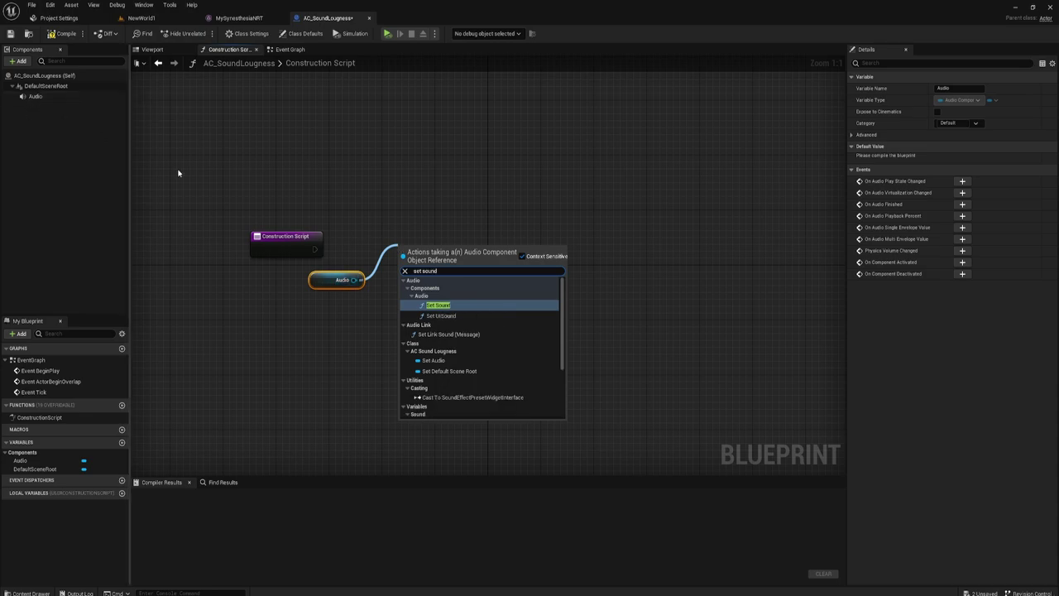
{"action": "left_click", "coordinate": [439, 308]}
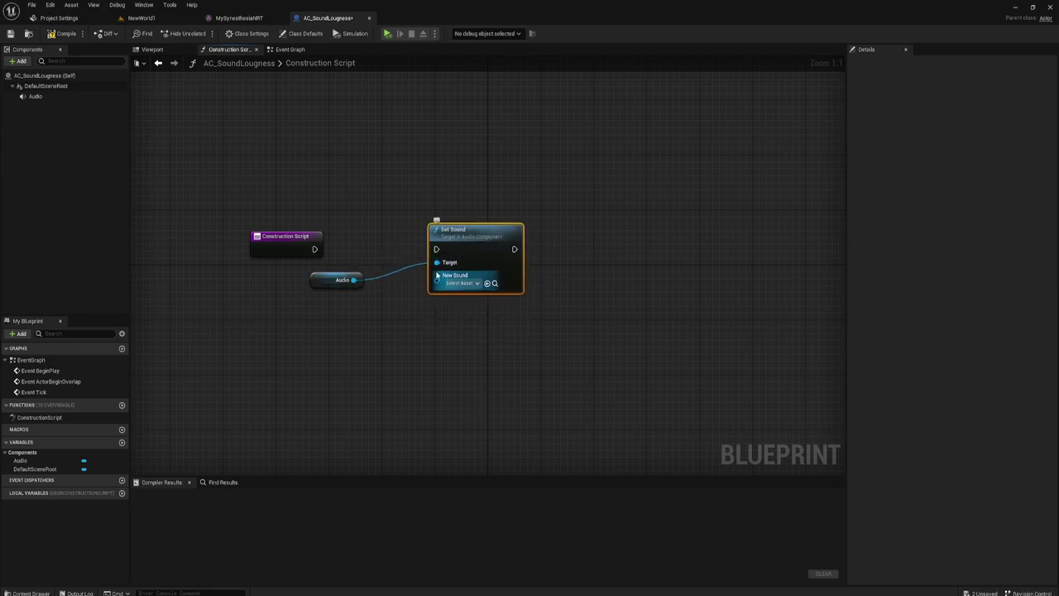
{"action": "left_click_drag", "start_coordinate": [315, 249], "coordinate": [435, 250]}
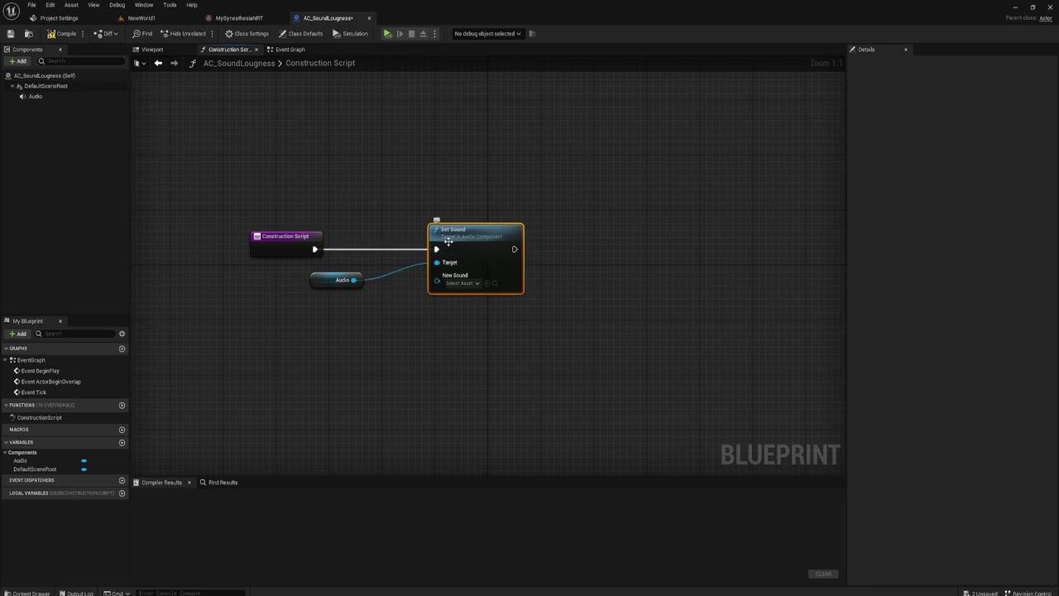
{"action": "left_click", "coordinate": [325, 276]}
{"action": "right_click_drag", "start_coordinate": [348, 303], "coordinate": [382, 287]}
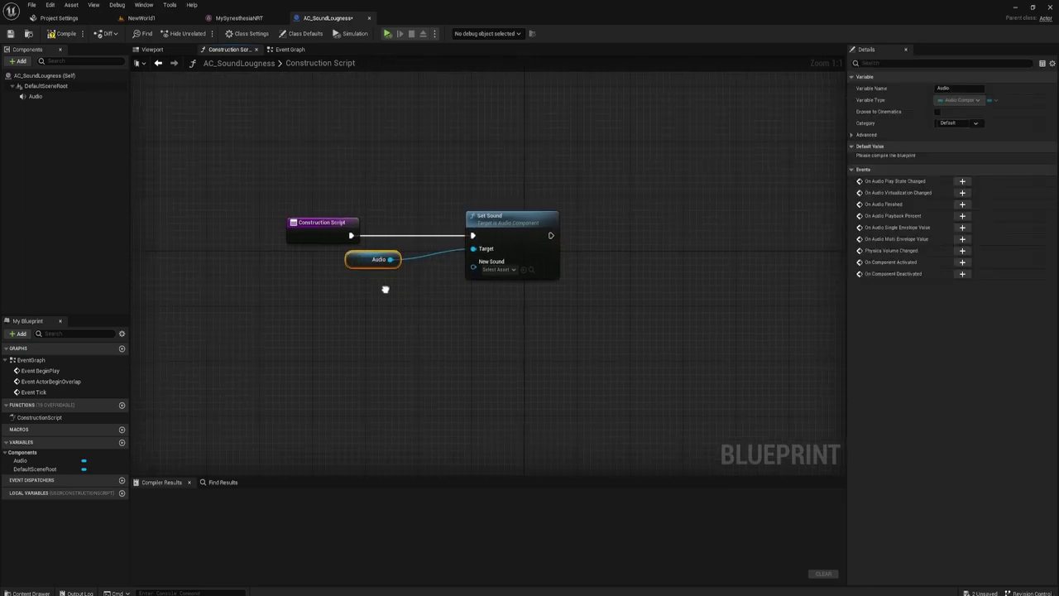
{"action": "left_click", "coordinate": [236, 18]}
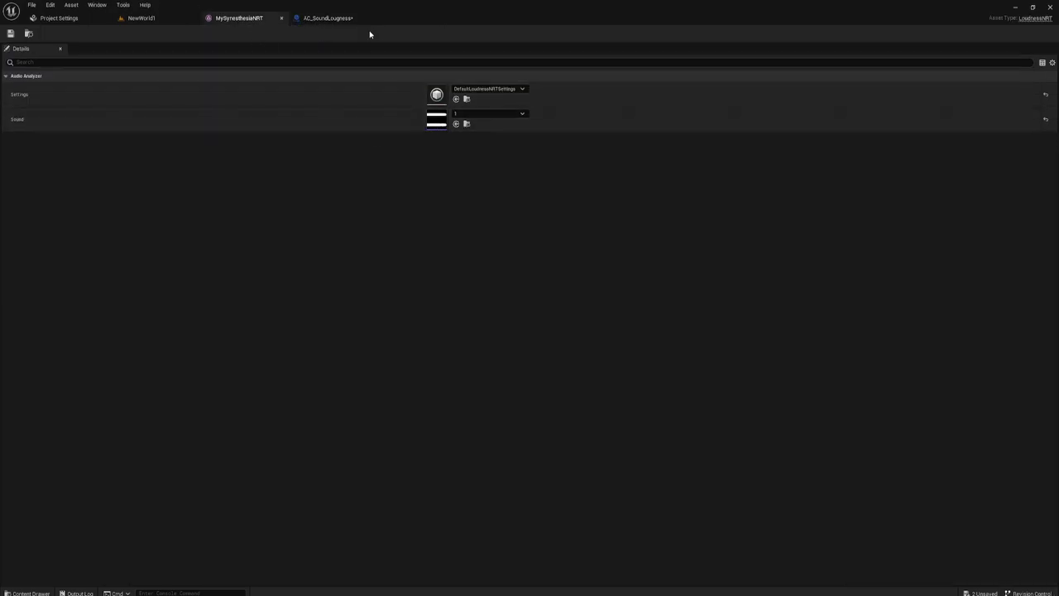
{"action": "left_click", "coordinate": [345, 18]}
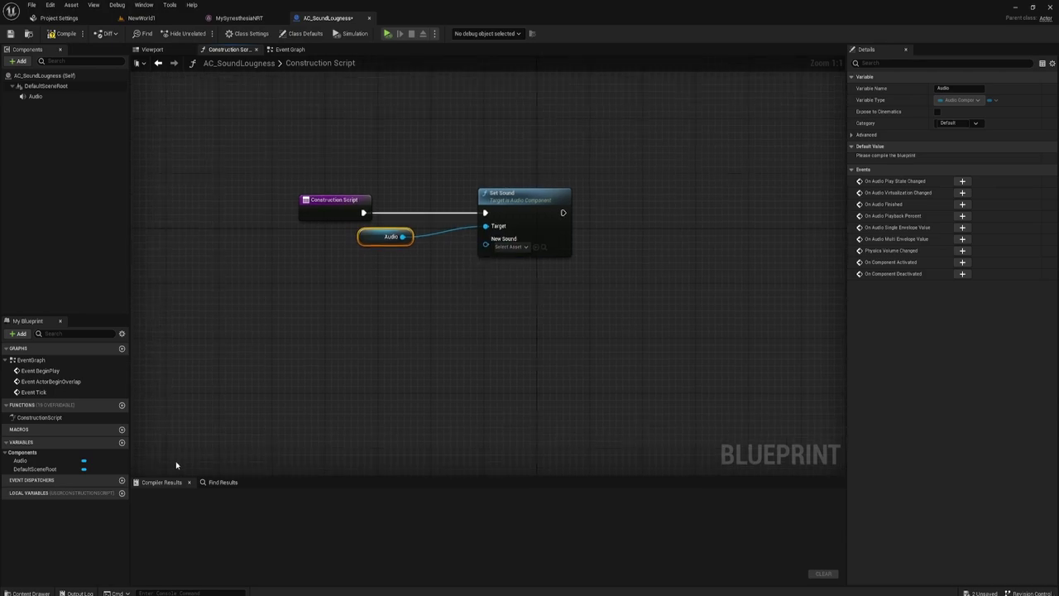
Add a new variable named Lougness
{"action": "left_click", "coordinate": [121, 444]}
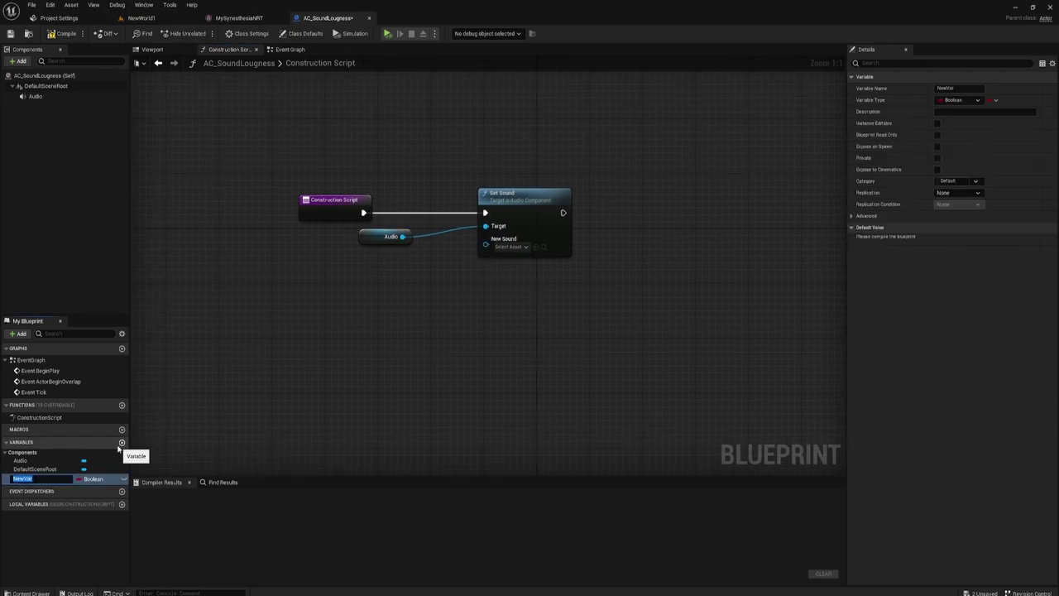
{"action": "type", "text": "Loug"}
{"action": "type", "text": "ness"}
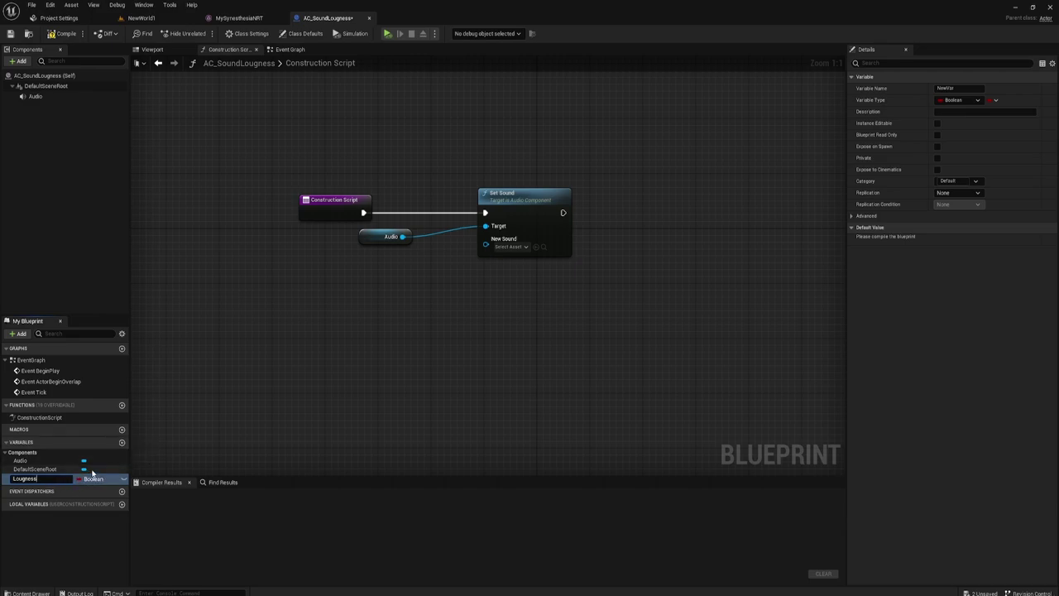
{"action": "key", "text": "Return"}
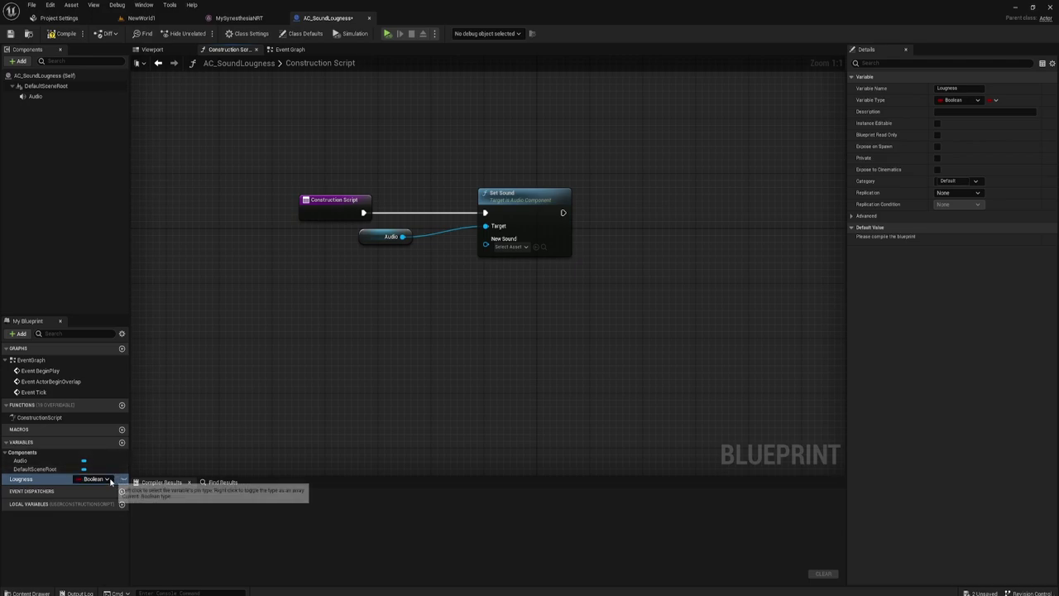
Make Lougness a Loudness NRT object reference and place its getter in the Construction Script
{"action": "left_click", "coordinate": [972, 101]}
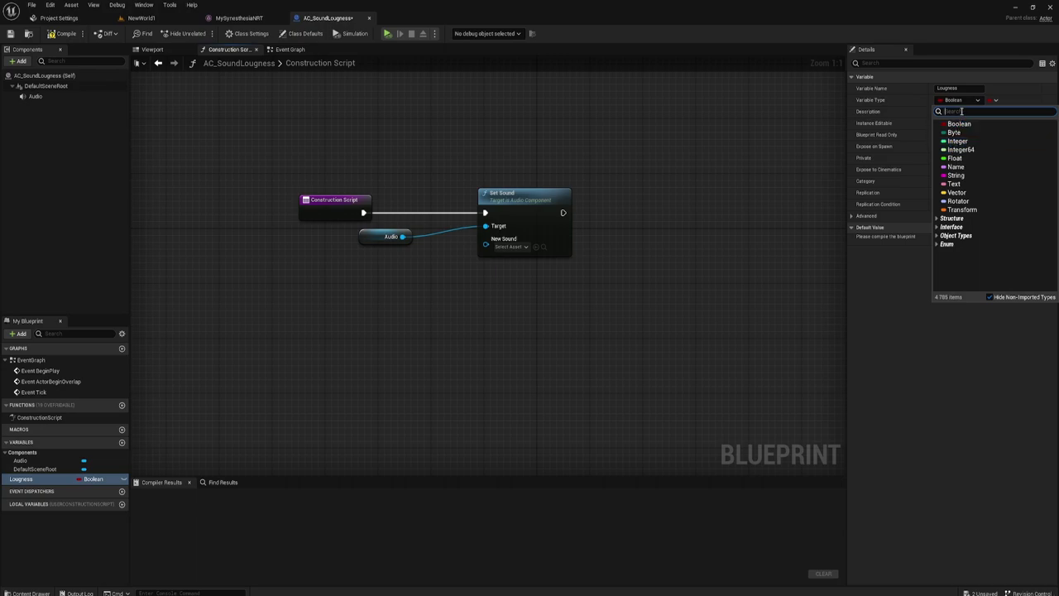
{"action": "type", "text": "Sys"}
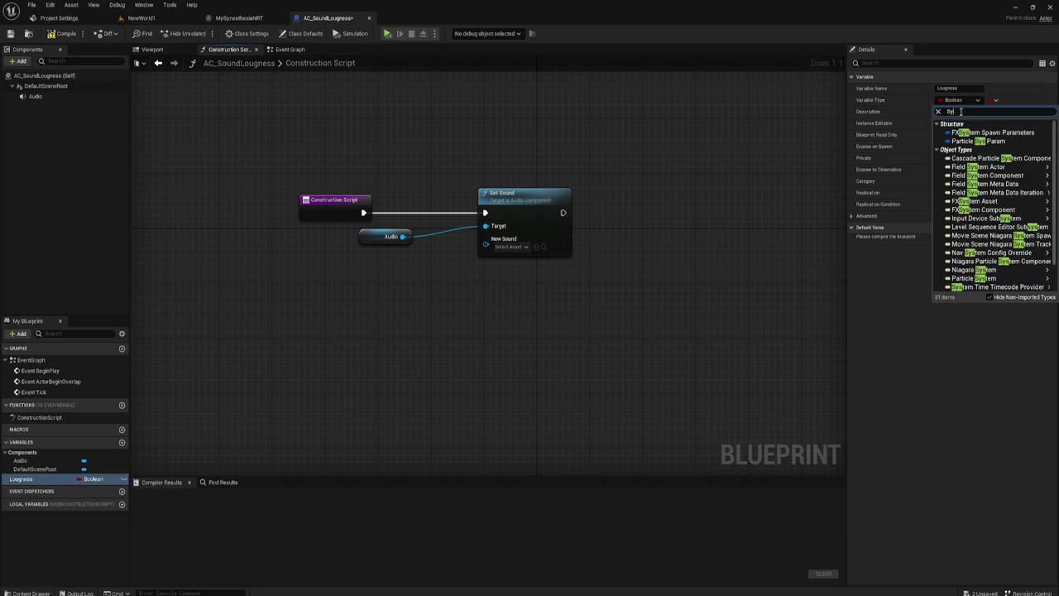
{"action": "type", "text": "nes"}
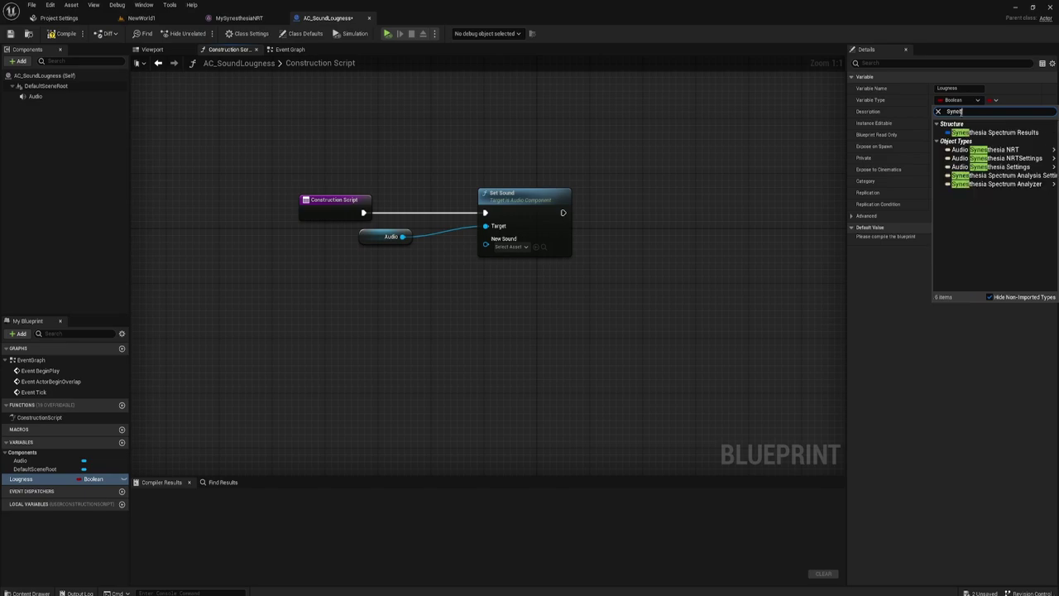
{"action": "mouse_move", "coordinate": [1023, 153]}
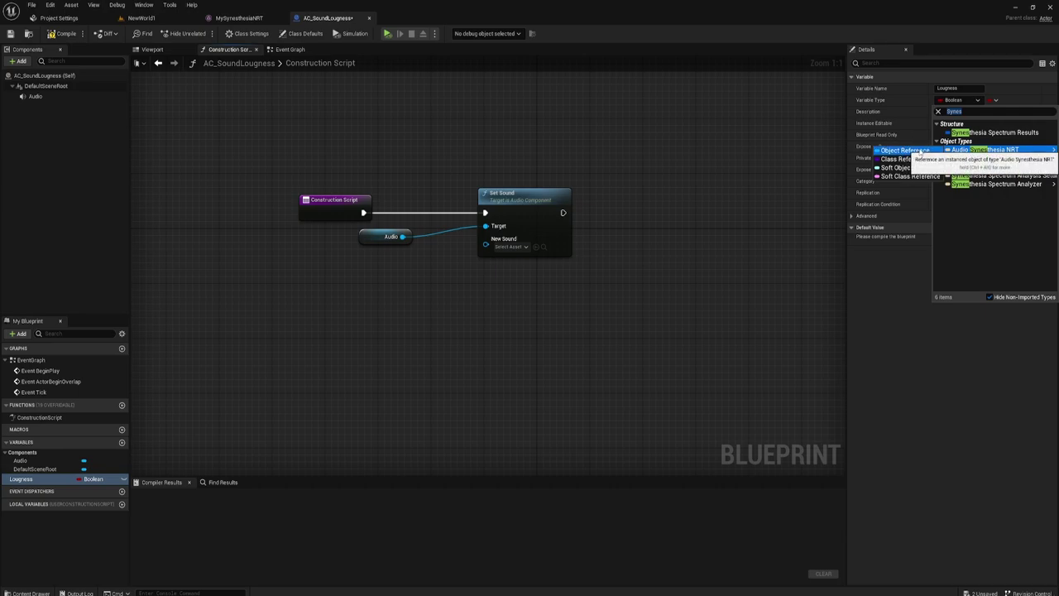
{"action": "left_click", "coordinate": [907, 151]}
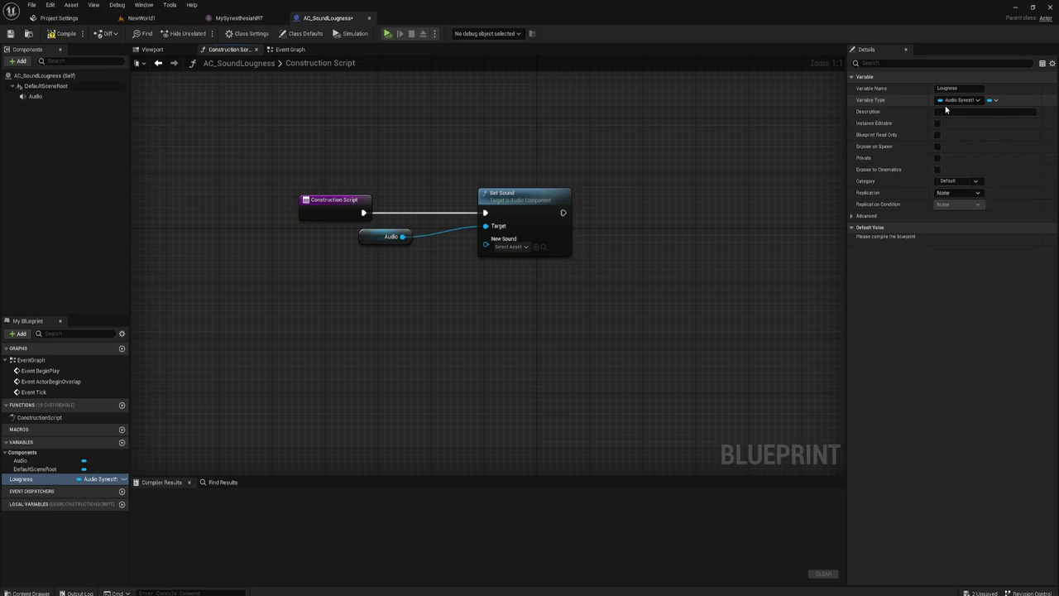
{"action": "left_click", "coordinate": [959, 99]}
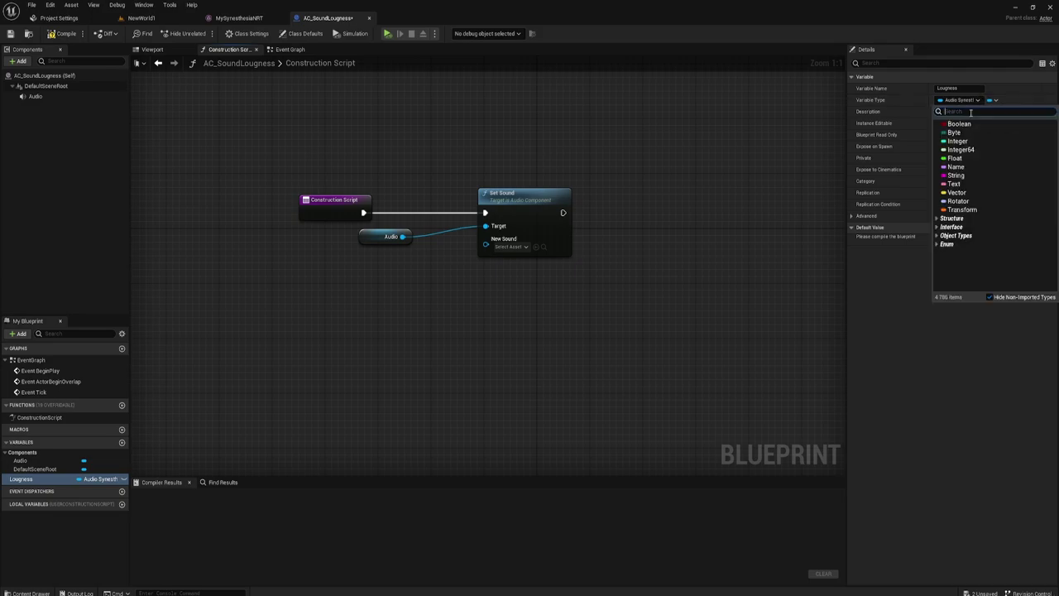
{"action": "type", "text": "Lo"}
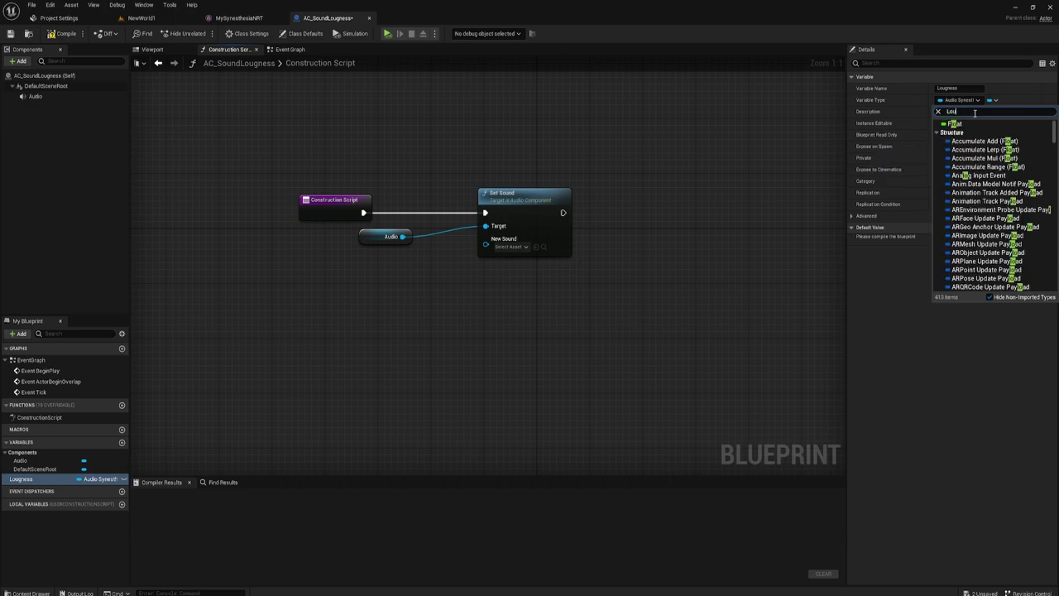
{"action": "type", "text": "un"}
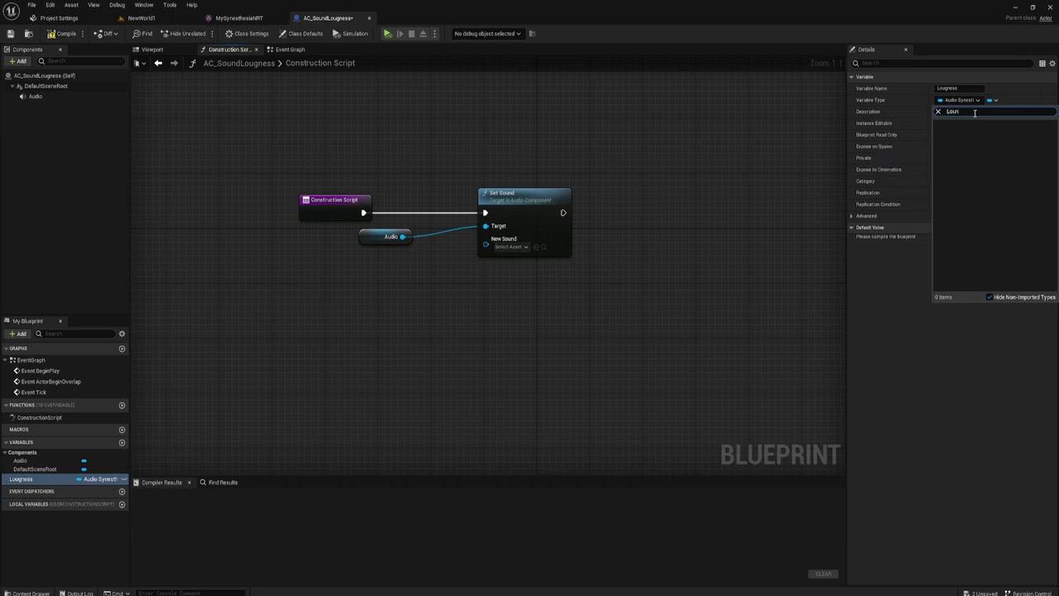
{"action": "key", "text": "BackSpace"}
{"action": "mouse_move", "coordinate": [974, 169]}
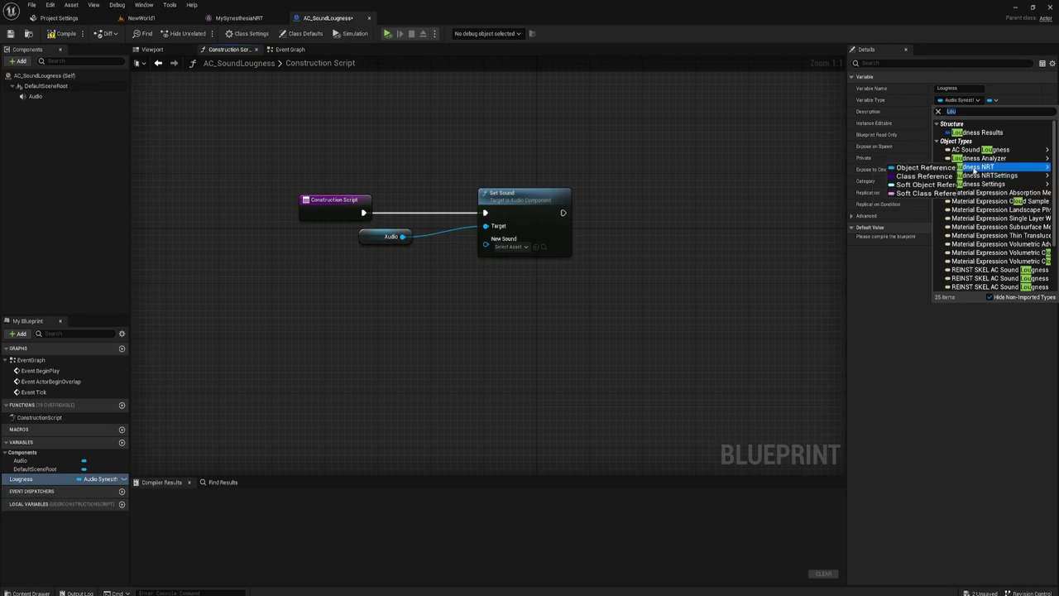
{"action": "left_click", "coordinate": [974, 169]}
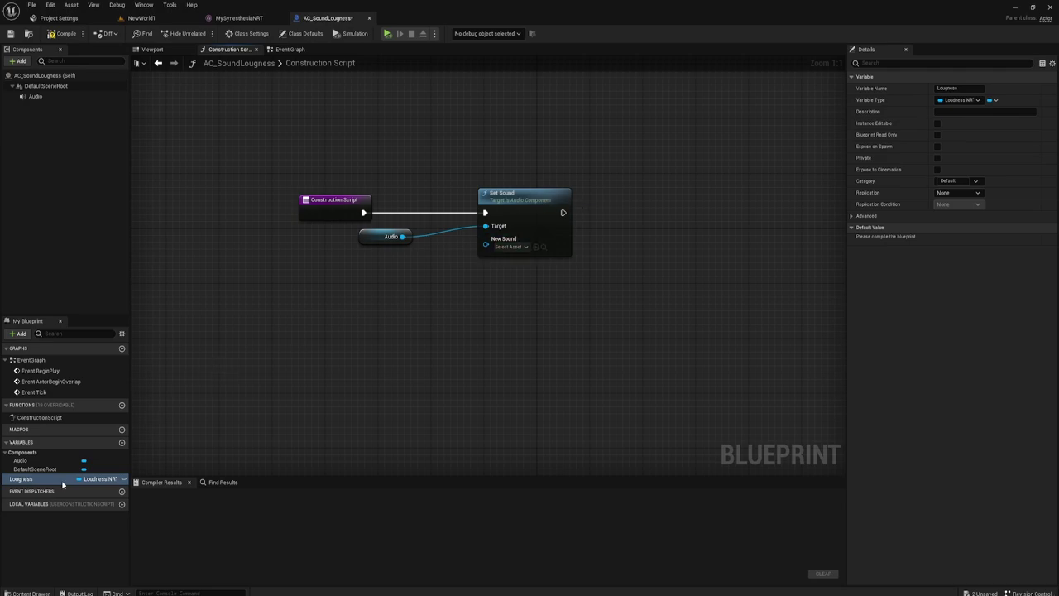
{"action": "left_click_drag", "start_coordinate": [62, 484], "coordinate": [314, 263], "text": "ctrl"}
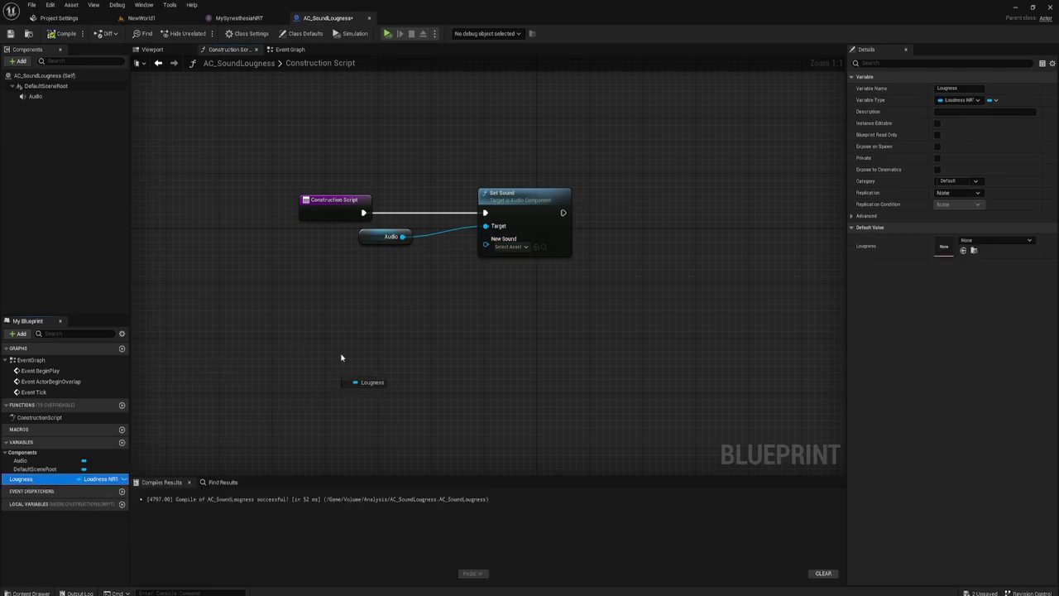
Rename the Lougness variable to Loudness
{"action": "left_click", "coordinate": [23, 482]}
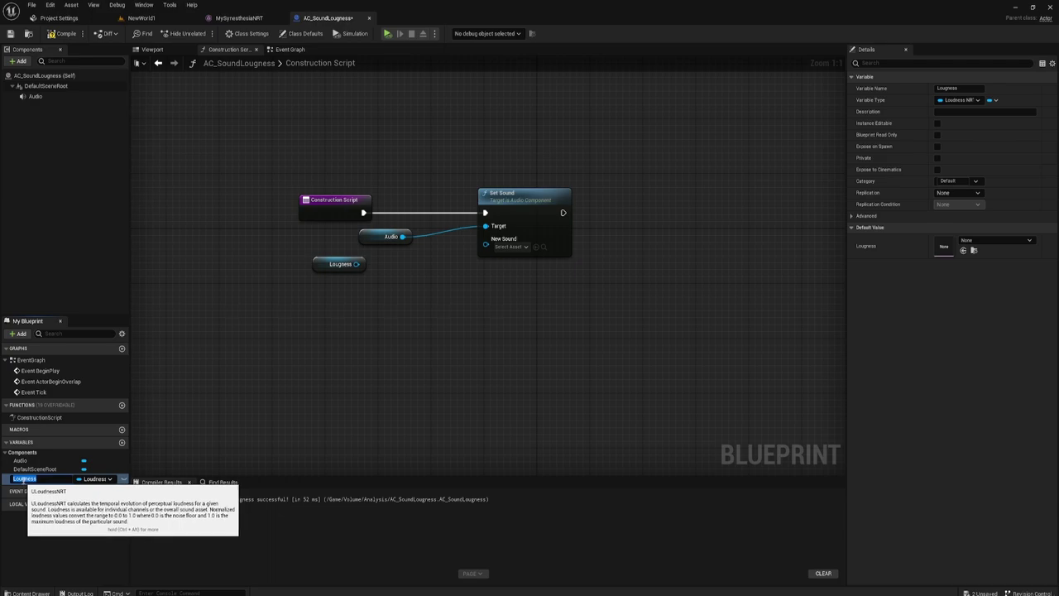
{"action": "left_click", "coordinate": [23, 480]}
{"action": "type", "text": "d"}
{"action": "key", "text": "Return"}
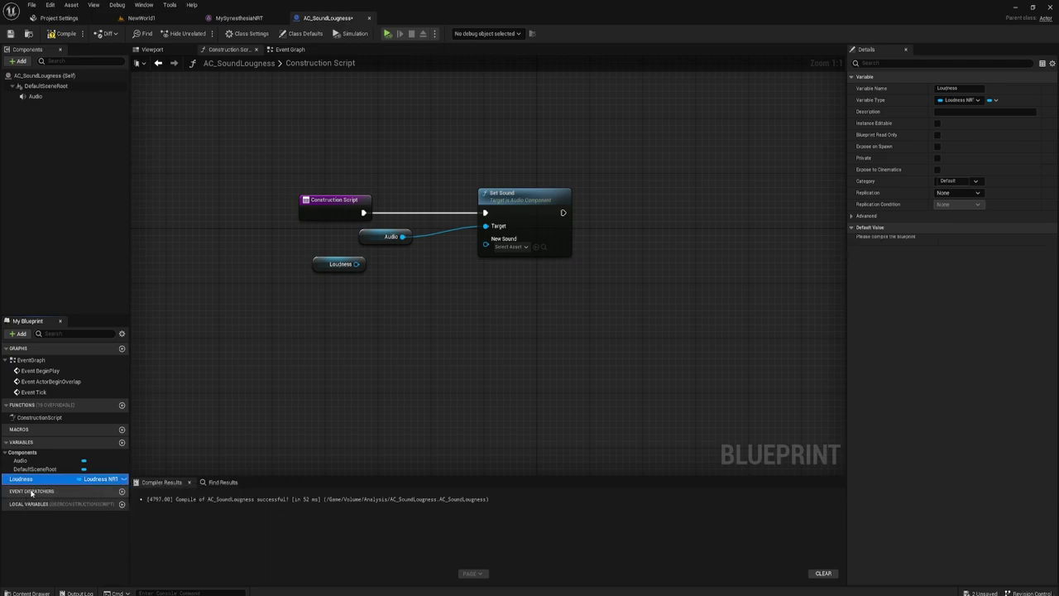
{"action": "left_click", "coordinate": [318, 301]}
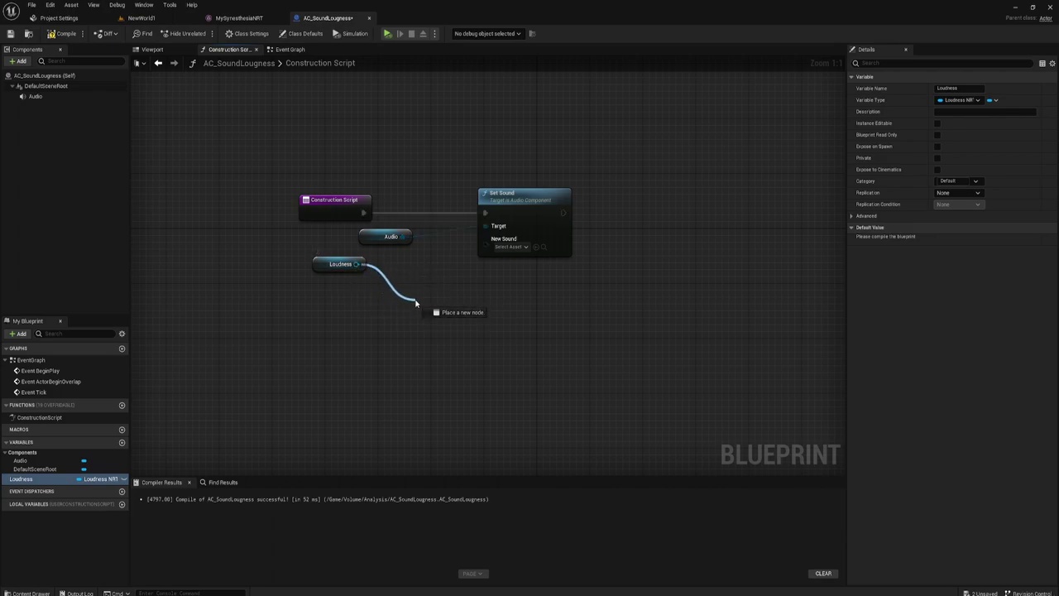
Add a Get Sound node fed by the Loudness variable and tidy the graph
{"action": "left_click_drag", "start_coordinate": [357, 265], "coordinate": [405, 279]}
{"action": "type", "text": "so"}
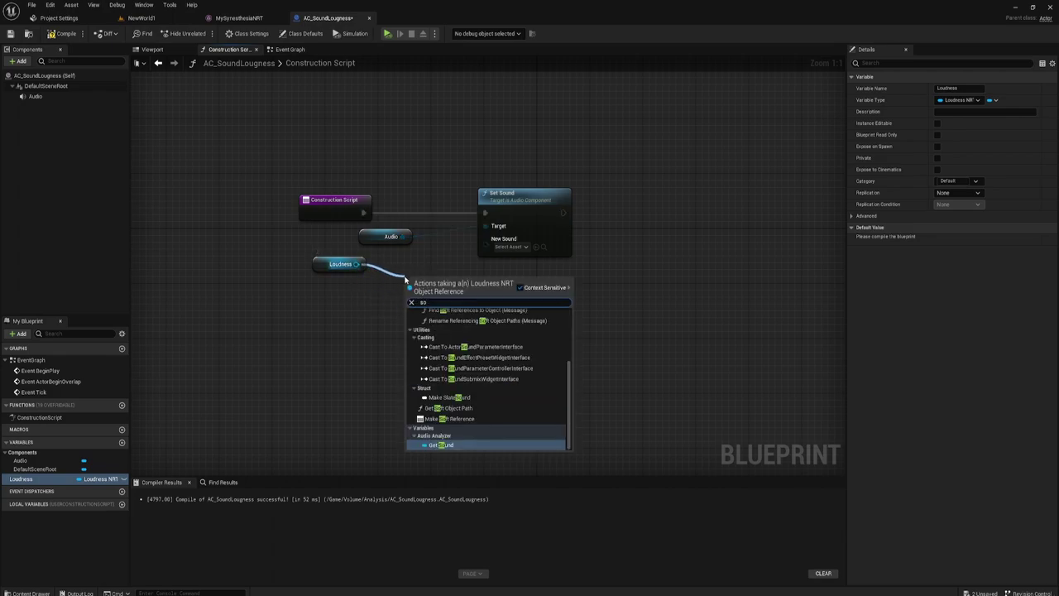
{"action": "type", "text": "u"}
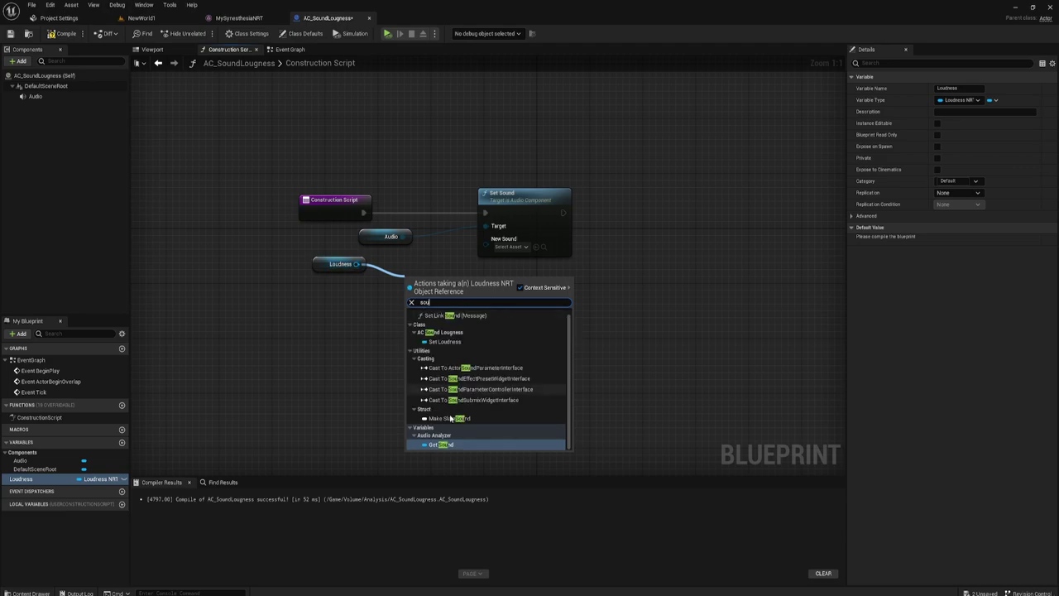
{"action": "left_click", "coordinate": [441, 445]}
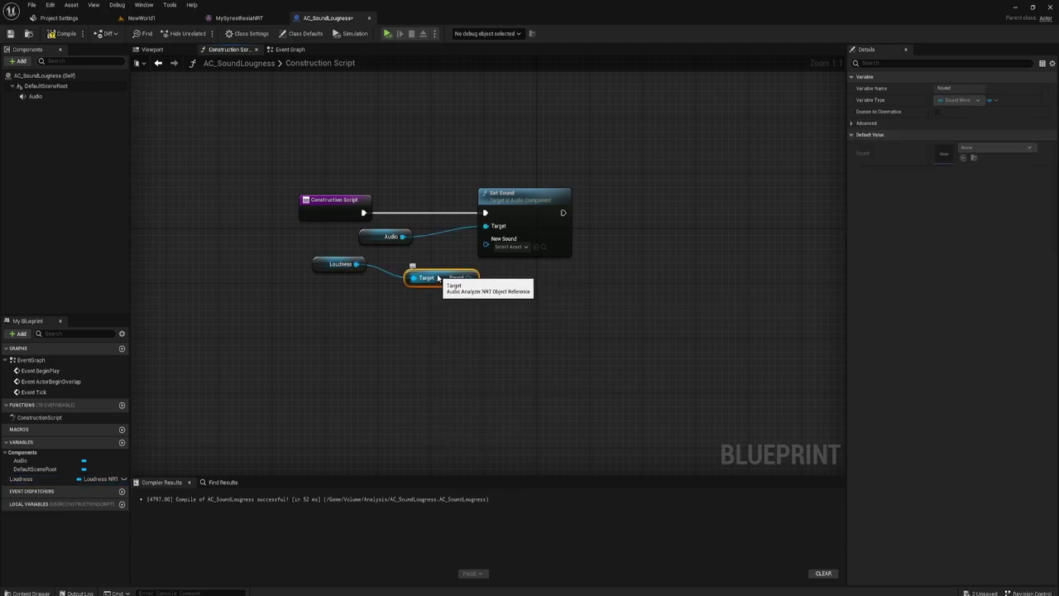
{"action": "mouse_move", "coordinate": [435, 271]}
{"action": "left_mouse_down"}
{"action": "mouse_move", "coordinate": [416, 258]}
{"action": "mouse_move", "coordinate": [486, 238]}
{"action": "left_mouse_up"}
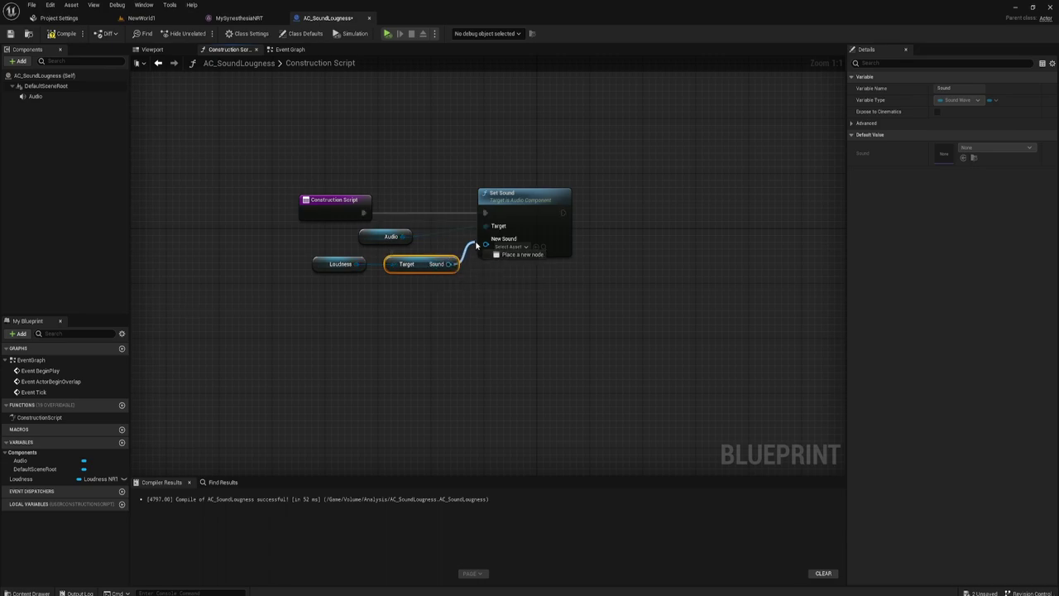
{"action": "left_click", "coordinate": [339, 265]}
{"action": "right_click_drag", "start_coordinate": [571, 300], "coordinate": [503, 302]}
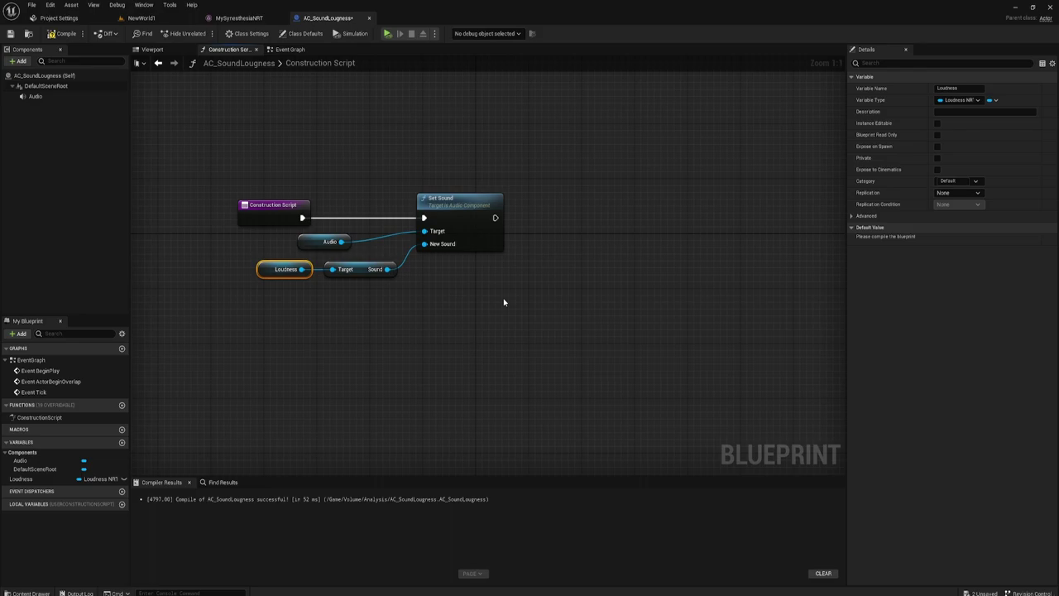
{"action": "left_click_drag", "start_coordinate": [460, 146], "coordinate": [416, 314]}
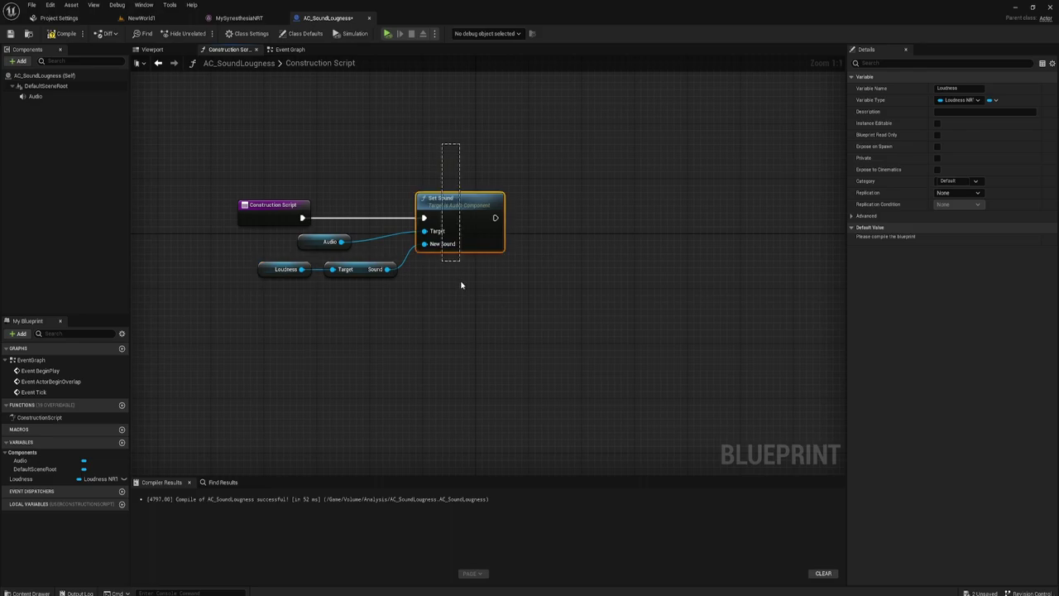
{"action": "right_click_drag", "start_coordinate": [417, 314], "coordinate": [361, 313]}
Promote the sound's Get Duration output to a Duration float, set right after Set Sound
{"action": "left_click_drag", "start_coordinate": [331, 271], "coordinate": [394, 279]}
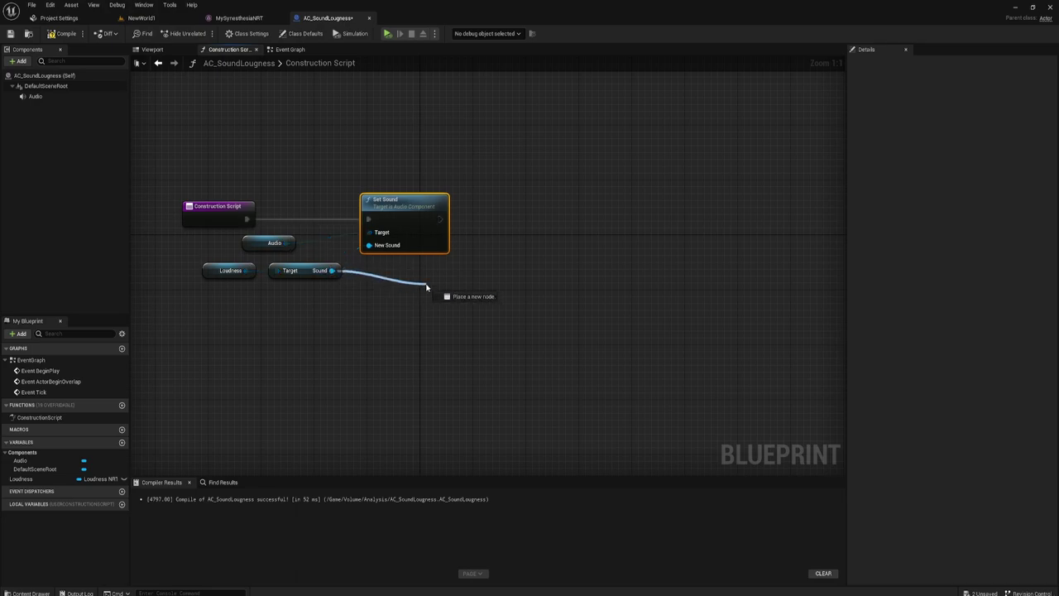
{"action": "type", "text": "dura"}
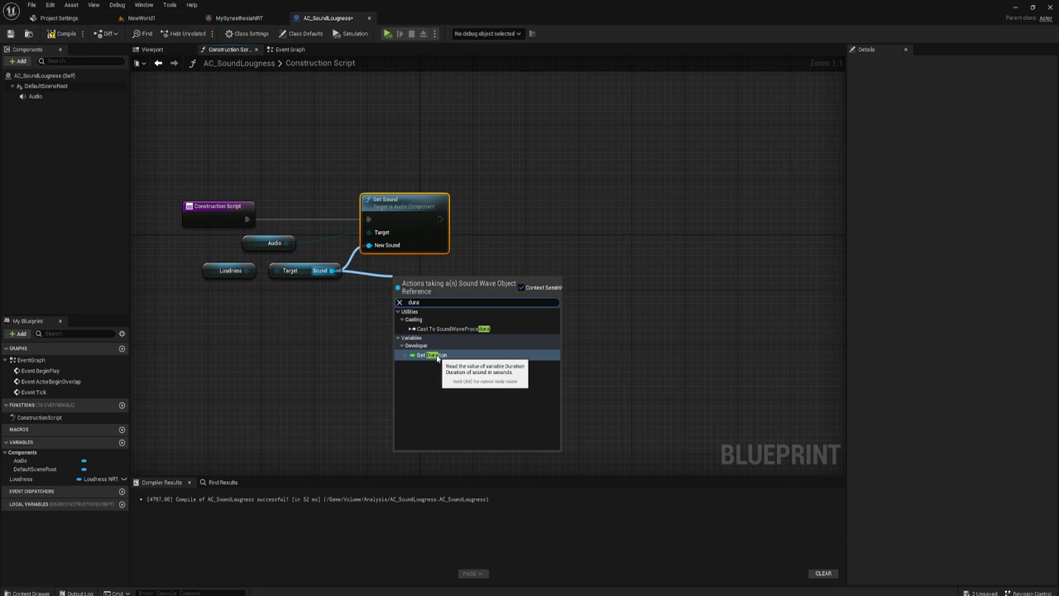
{"action": "left_click", "coordinate": [432, 355]}
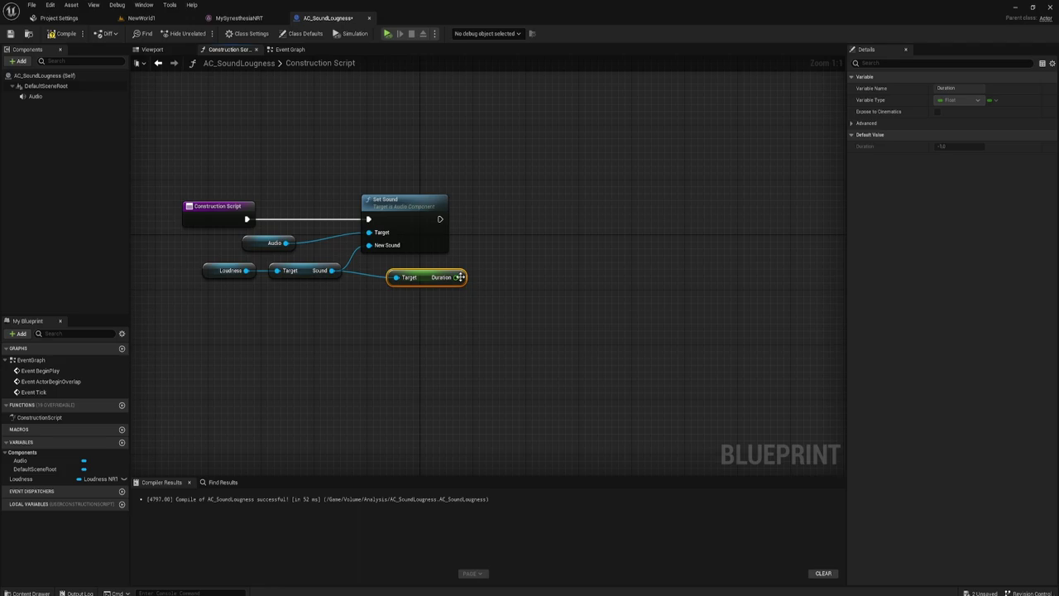
{"action": "mouse_move", "coordinate": [417, 263]}
{"action": "left_mouse_down"}
{"action": "mouse_move", "coordinate": [459, 308]}
{"action": "mouse_move", "coordinate": [416, 273]}
{"action": "mouse_move", "coordinate": [487, 197]}
{"action": "left_mouse_up"}
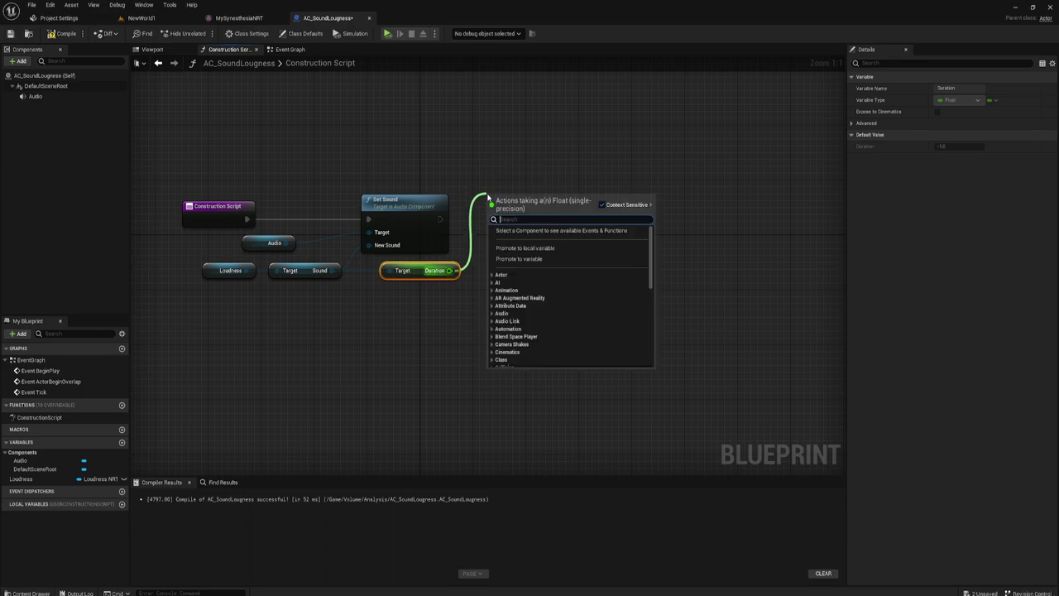
{"action": "left_click", "coordinate": [521, 259]}
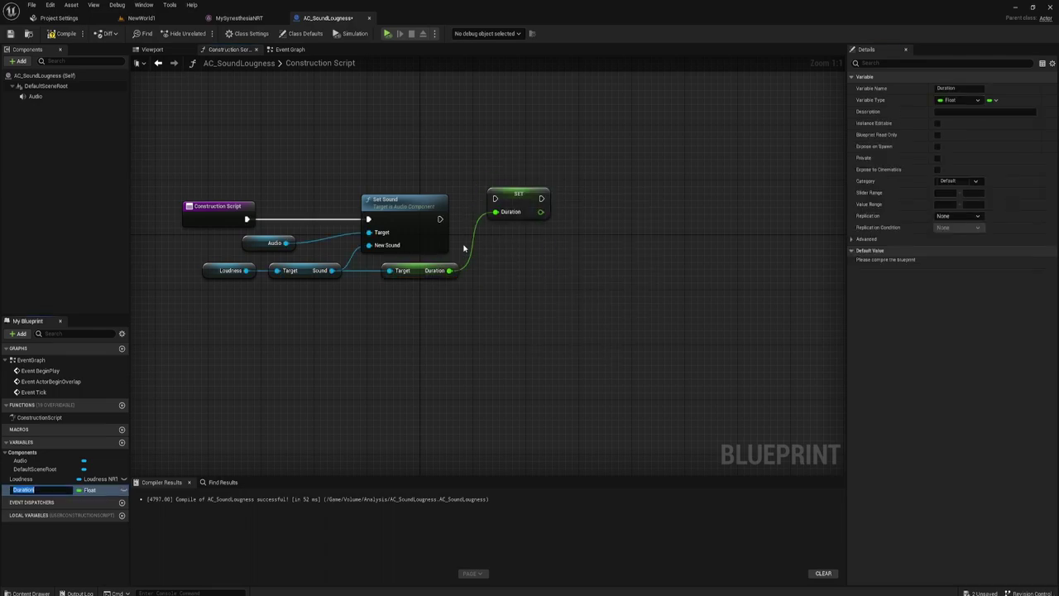
{"action": "mouse_move", "coordinate": [495, 199]}
{"action": "left_mouse_down"}
{"action": "mouse_move", "coordinate": [441, 220]}
{"action": "mouse_move", "coordinate": [505, 215]}
{"action": "left_mouse_up"}
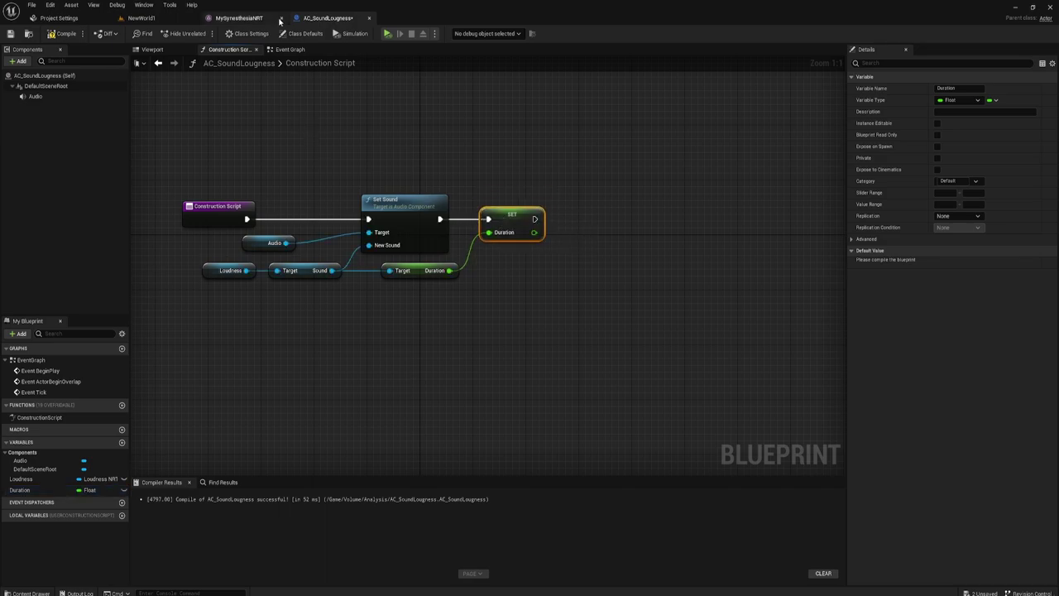
{"action": "left_click", "coordinate": [285, 49]}
Move Event BeginPlay up and drop an Audio component getter beside it
{"action": "mouse_move", "coordinate": [731, 237]}
{"action": "right_mouse_down"}
{"action": "mouse_move", "coordinate": [544, 259]}
{"action": "mouse_move", "coordinate": [538, 293]}
{"action": "right_mouse_up"}
{"action": "left_click_drag", "start_coordinate": [370, 274], "coordinate": [367, 153]}
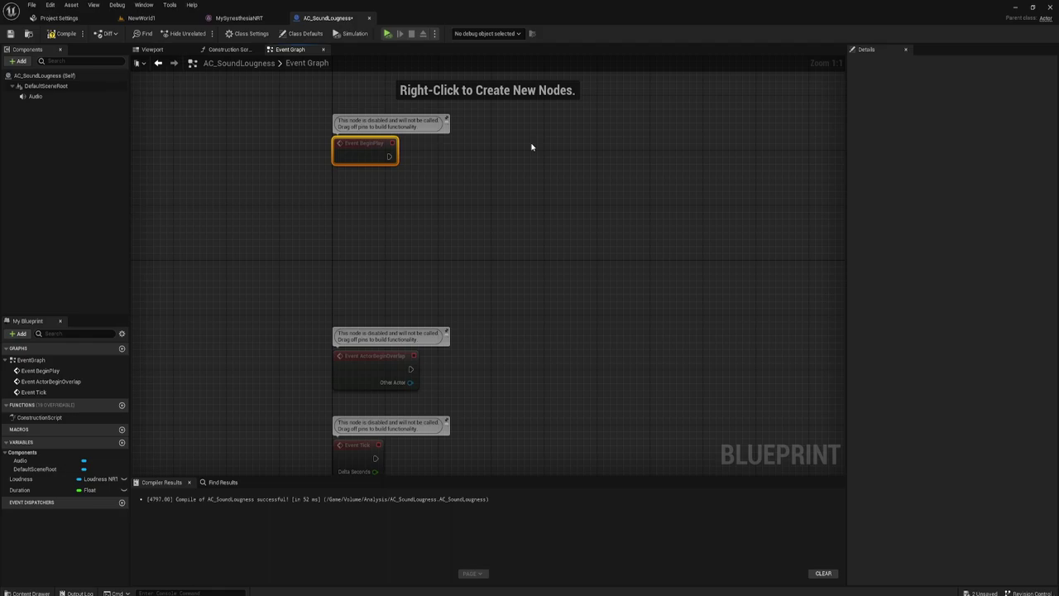
{"action": "right_click_drag", "start_coordinate": [502, 207], "coordinate": [422, 272]}
{"action": "left_click_drag", "start_coordinate": [279, 219], "coordinate": [277, 95]}
{"action": "right_click_drag", "start_coordinate": [323, 155], "coordinate": [324, 248]}
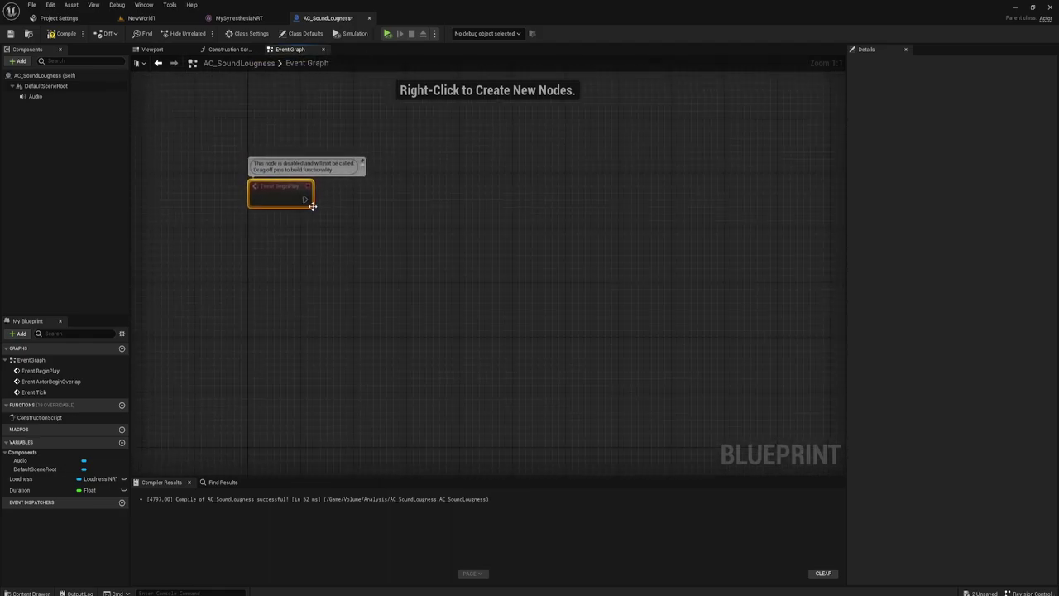
{"action": "left_click_drag", "start_coordinate": [305, 199], "coordinate": [358, 203]}
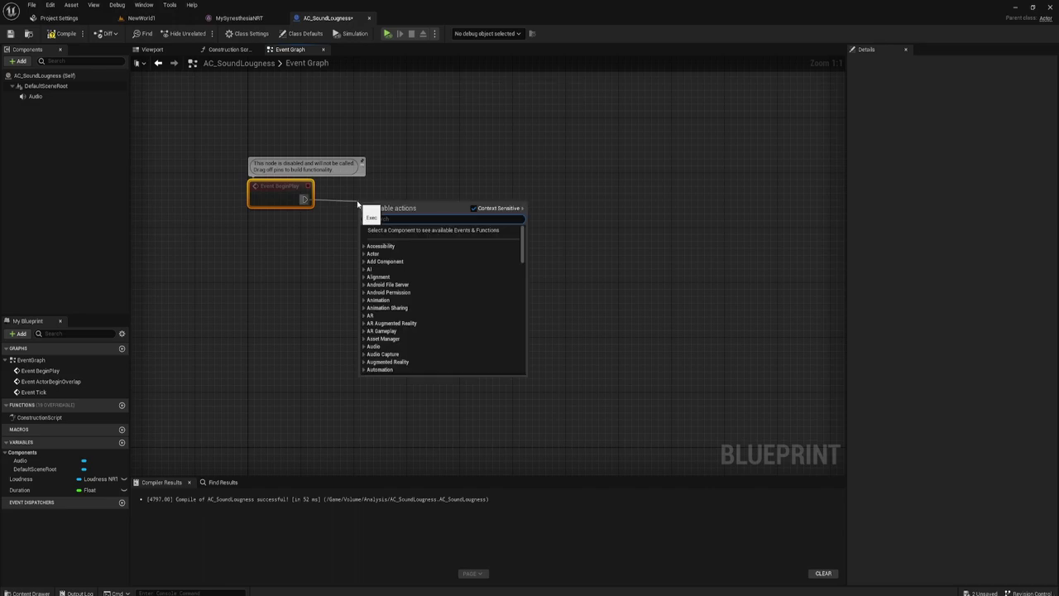
{"action": "left_click", "coordinate": [341, 219]}
{"action": "left_click", "coordinate": [50, 97]}
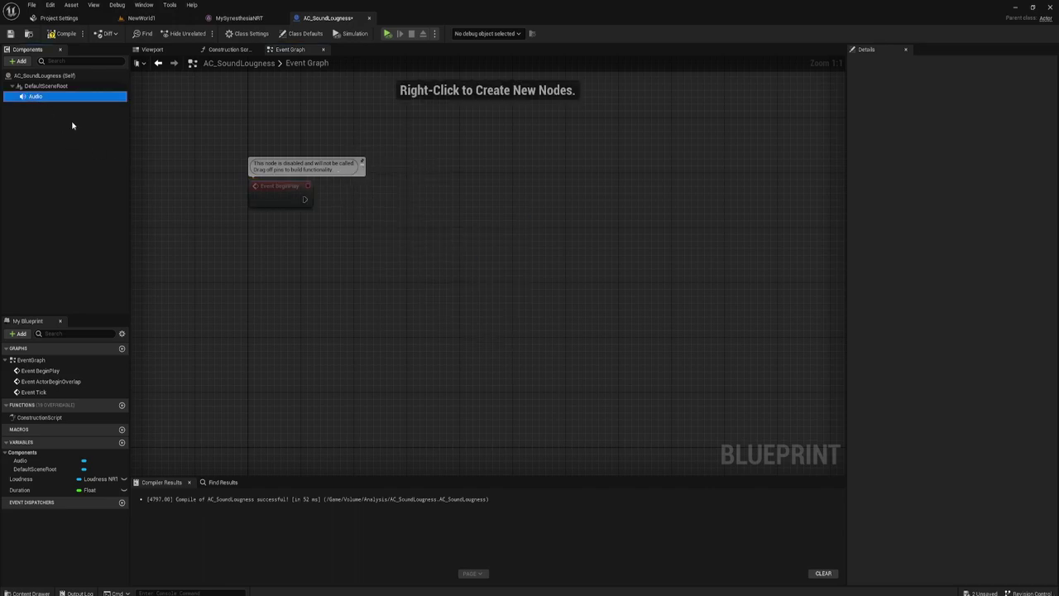
{"action": "left_click_drag", "start_coordinate": [38, 96], "coordinate": [304, 220]}
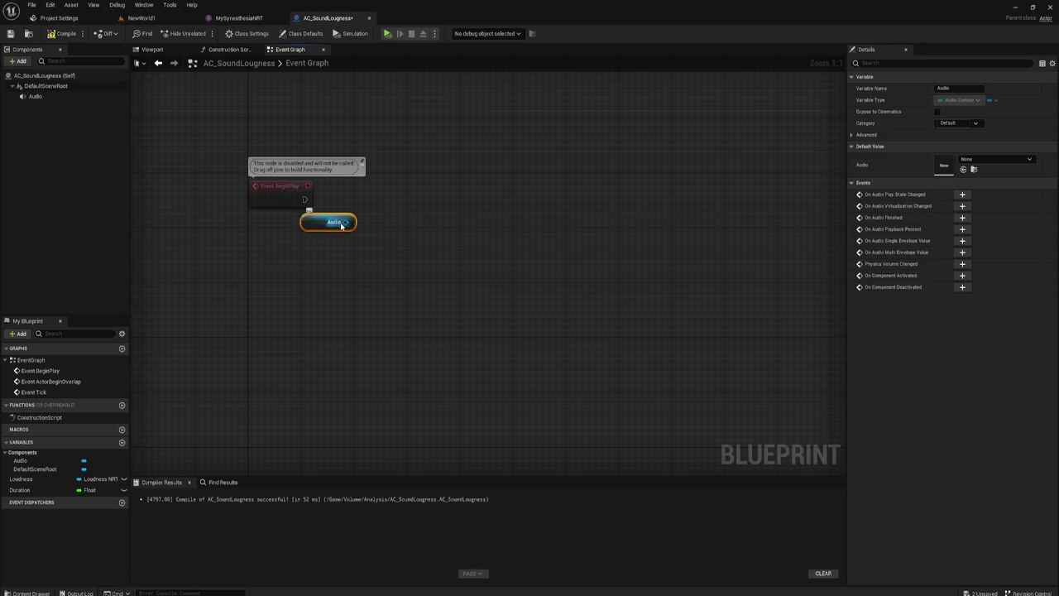
Add Bind Event to On Audio Playback Percent on Audio, run from Event BeginPlay
{"action": "left_click_drag", "start_coordinate": [346, 222], "coordinate": [371, 200]}
{"action": "type", "text": "bi"}
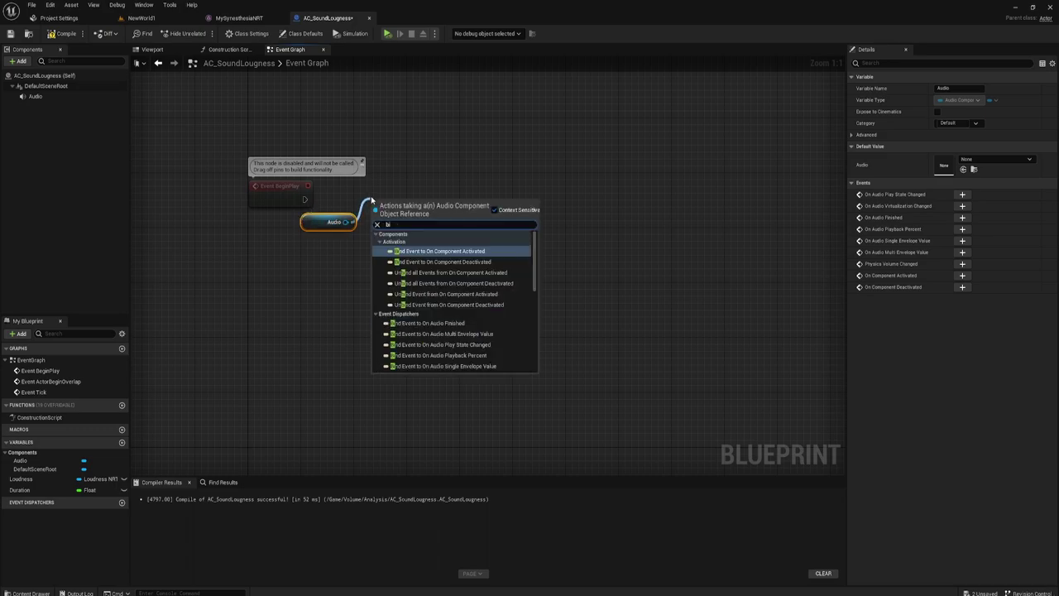
{"action": "type", "text": "nd"}
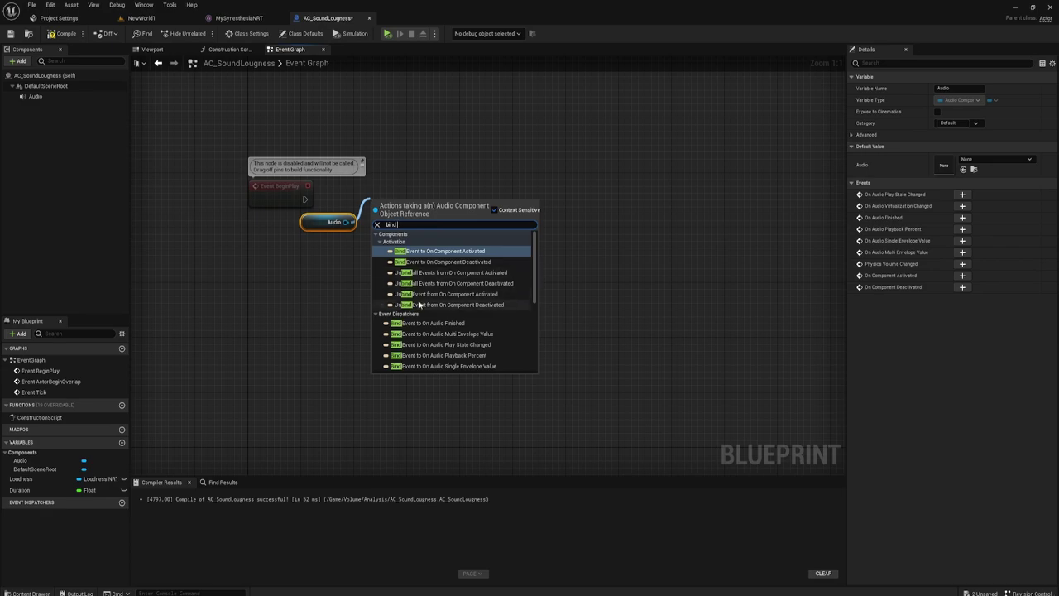
{"action": "scroll", "coordinate": [421, 306], "scroll_direction": "down", "scroll_amount": 1}
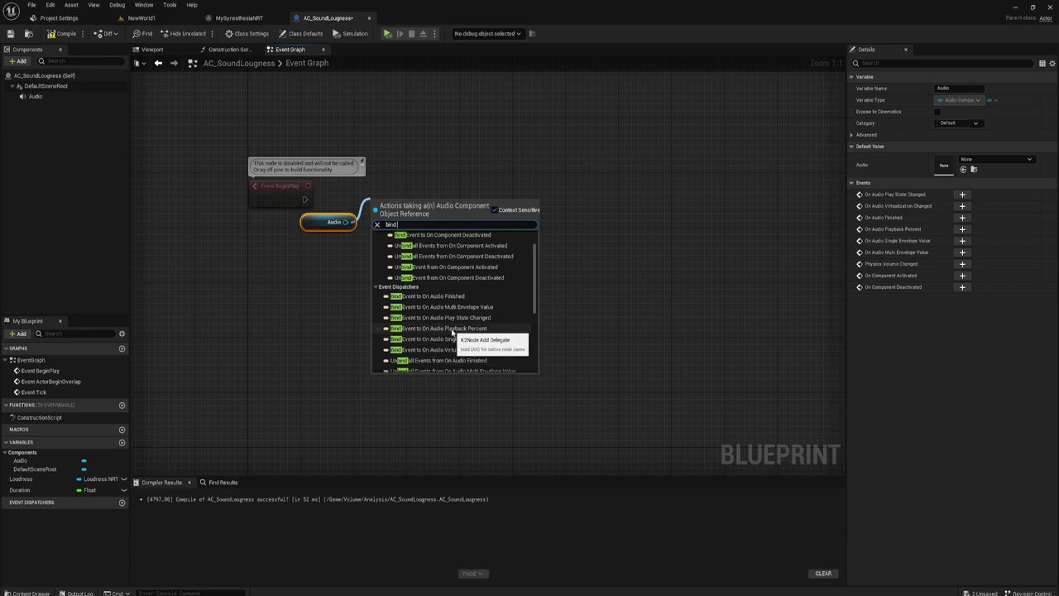
{"action": "left_click", "coordinate": [452, 329]}
{"action": "mouse_move", "coordinate": [405, 210]}
{"action": "left_mouse_down"}
{"action": "mouse_move", "coordinate": [425, 194]}
{"action": "mouse_move", "coordinate": [304, 198]}
{"action": "left_mouse_up"}
{"action": "mouse_move", "coordinate": [325, 260]}
{"action": "left_mouse_down"}
{"action": "mouse_move", "coordinate": [413, 186]}
{"action": "mouse_move", "coordinate": [418, 194]}
{"action": "left_mouse_up"}
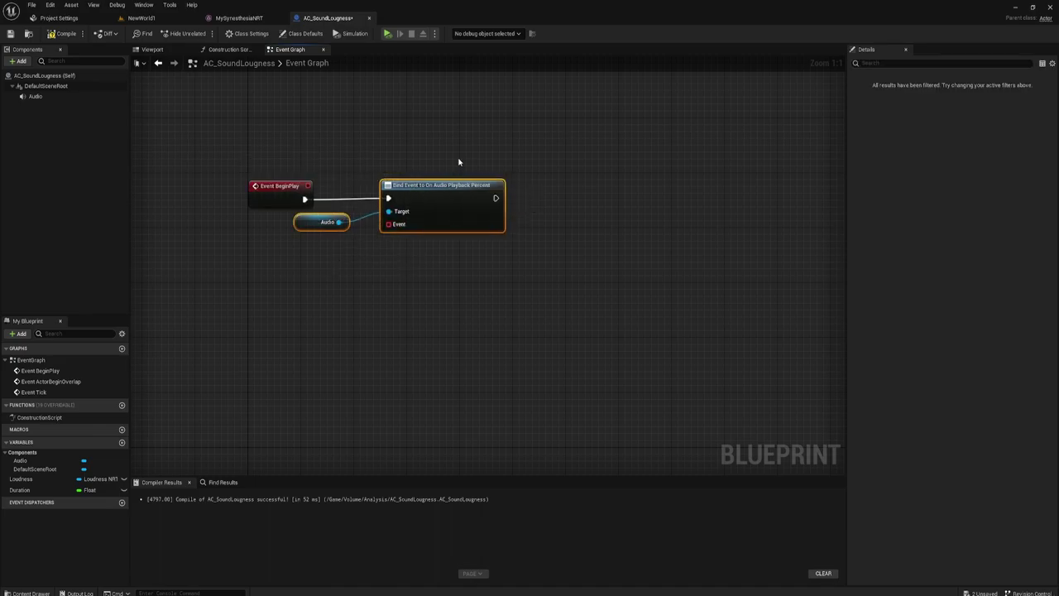
{"action": "left_click_drag", "start_coordinate": [461, 111], "coordinate": [496, 279]}
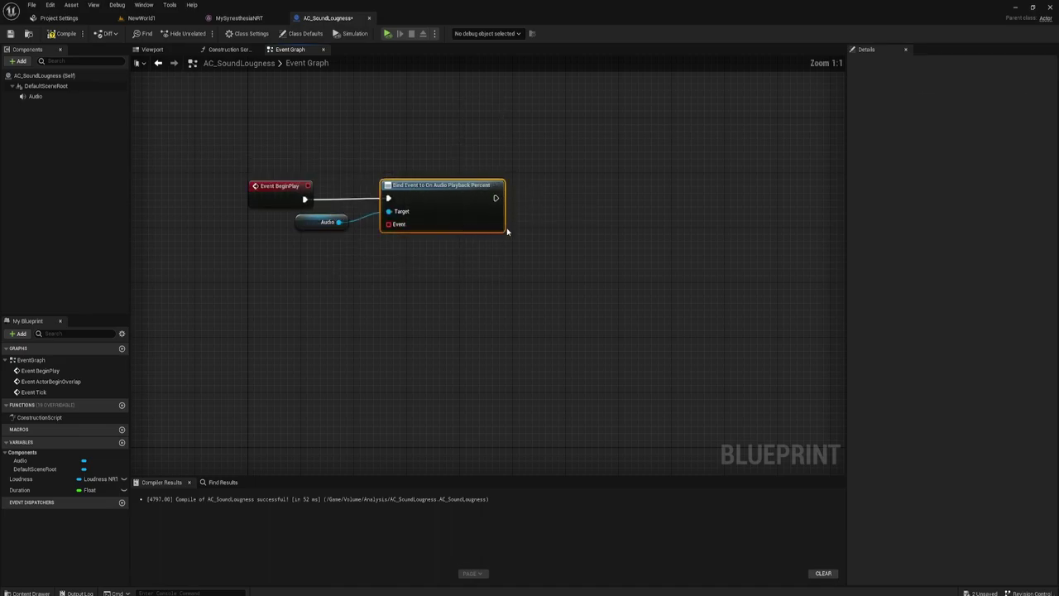
{"action": "mouse_move", "coordinate": [505, 250]}
{"action": "right_mouse_down"}
{"action": "mouse_move", "coordinate": [449, 273]}
{"action": "mouse_move", "coordinate": [464, 225]}
{"action": "right_mouse_up"}
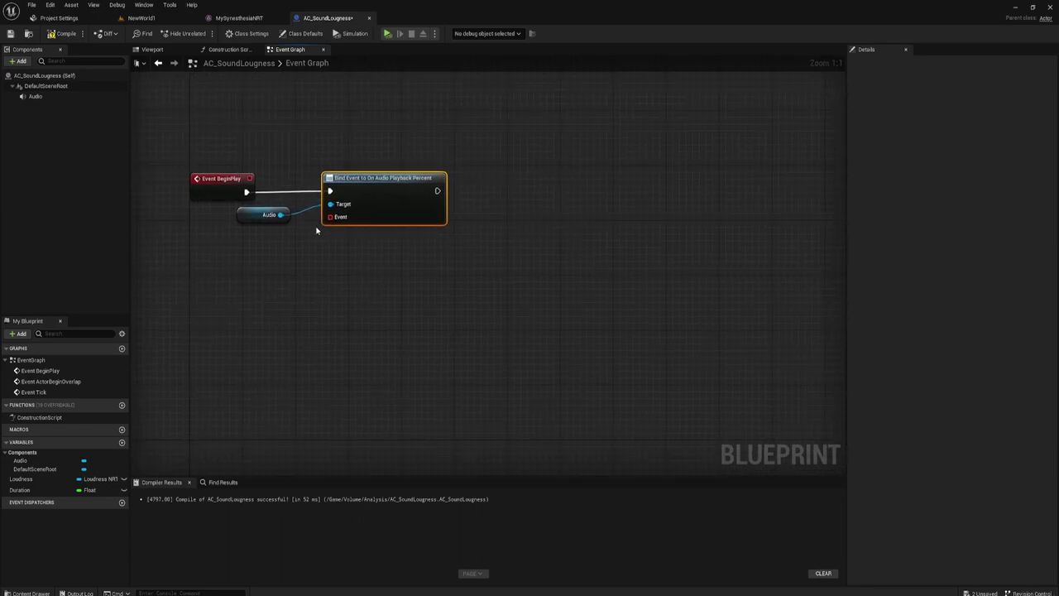
Add a Play node on Audio, Start Time 0.0, executed after the bind node
{"action": "left_click_drag", "start_coordinate": [281, 214], "coordinate": [516, 205]}
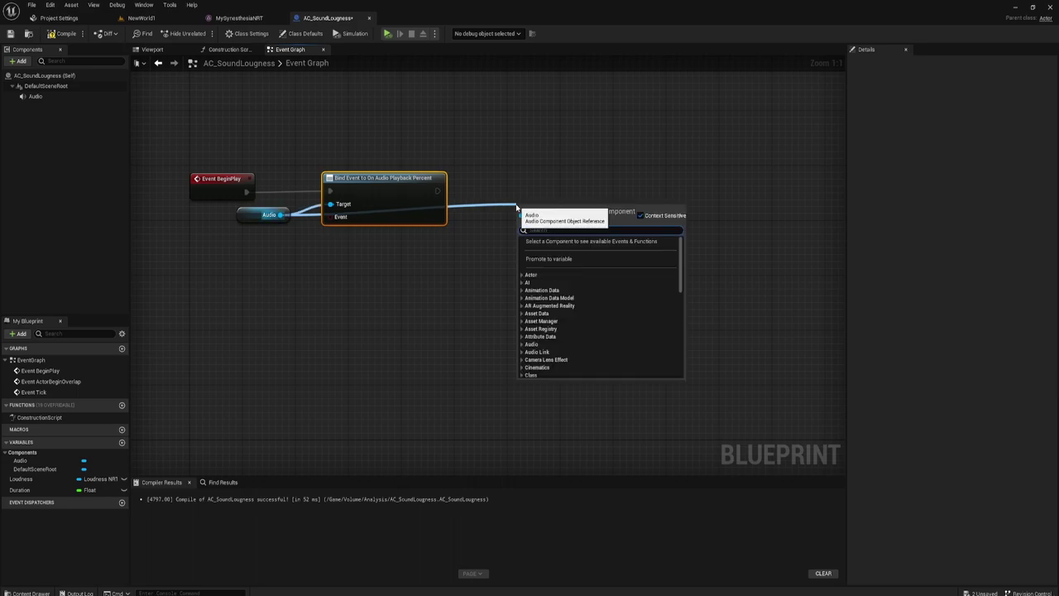
{"action": "type", "text": "play"}
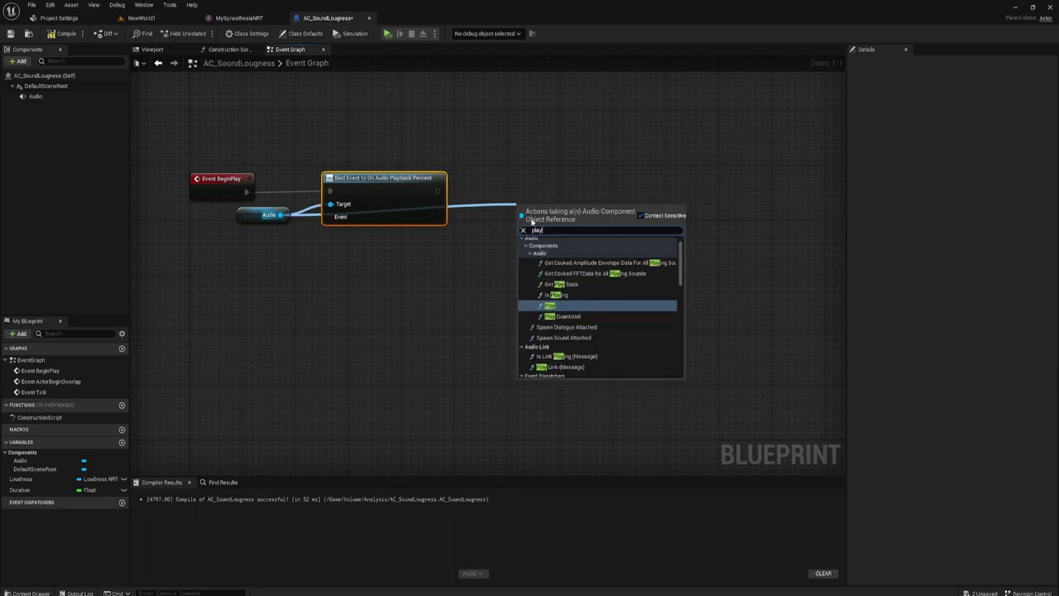
{"action": "left_click", "coordinate": [563, 306]}
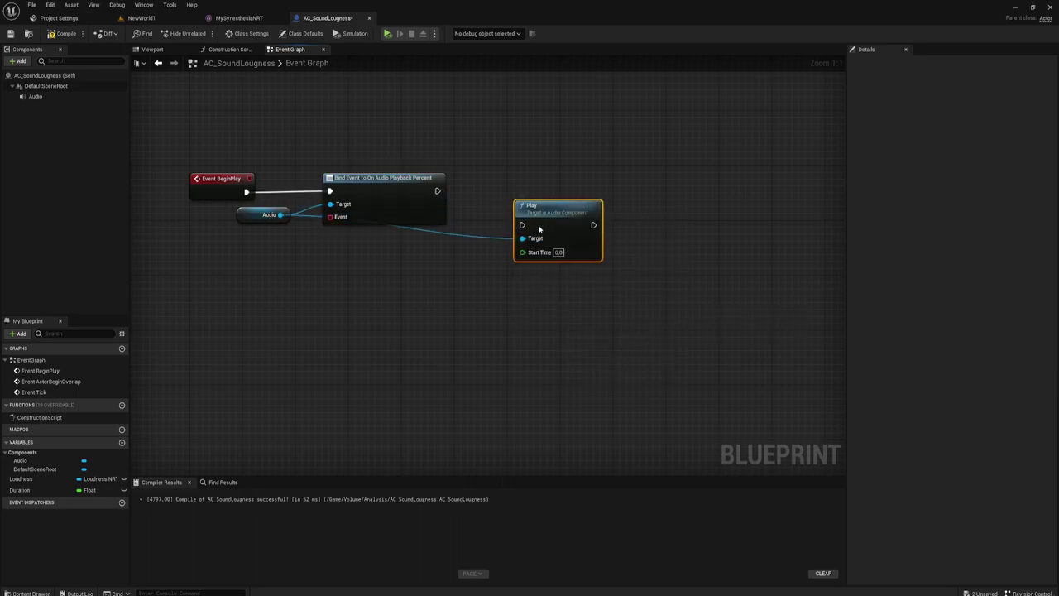
{"action": "left_click_drag", "start_coordinate": [539, 233], "coordinate": [470, 191]}
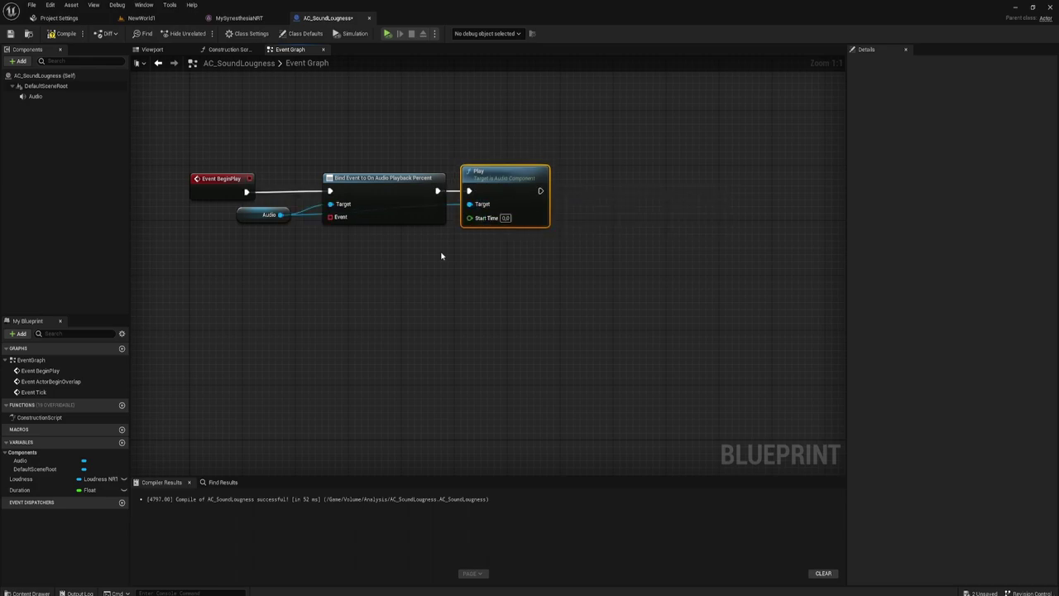
{"action": "right_click_drag", "start_coordinate": [469, 253], "coordinate": [531, 245]}
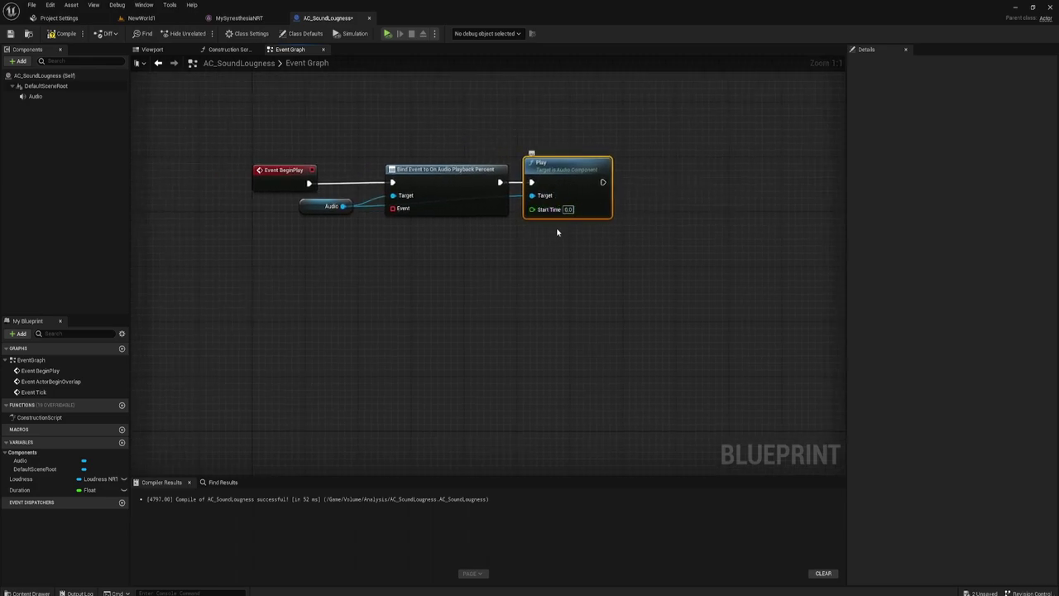
{"action": "left_click_drag", "start_coordinate": [558, 234], "coordinate": [616, 102]}
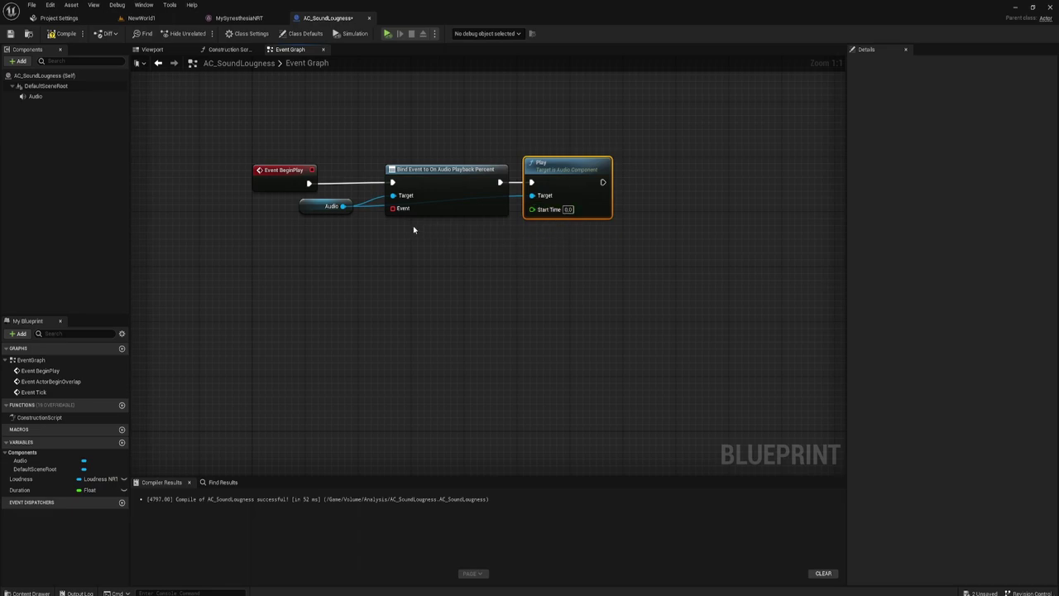
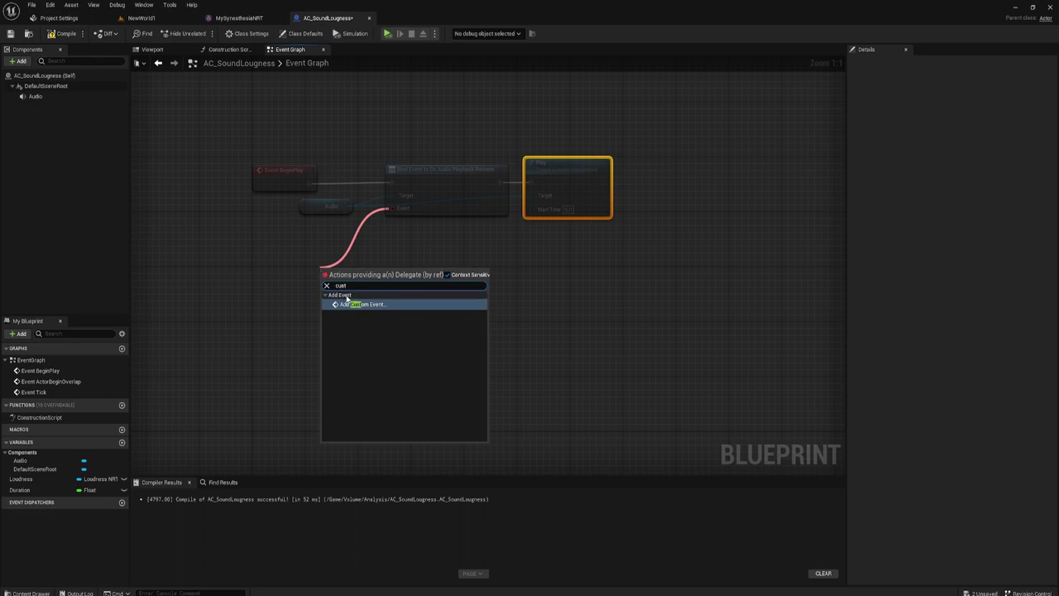
Add a Custom Event bound to the Bind Event to On Audio Playback Percent node's Event pin
{"action": "left_click", "coordinate": [347, 303]}
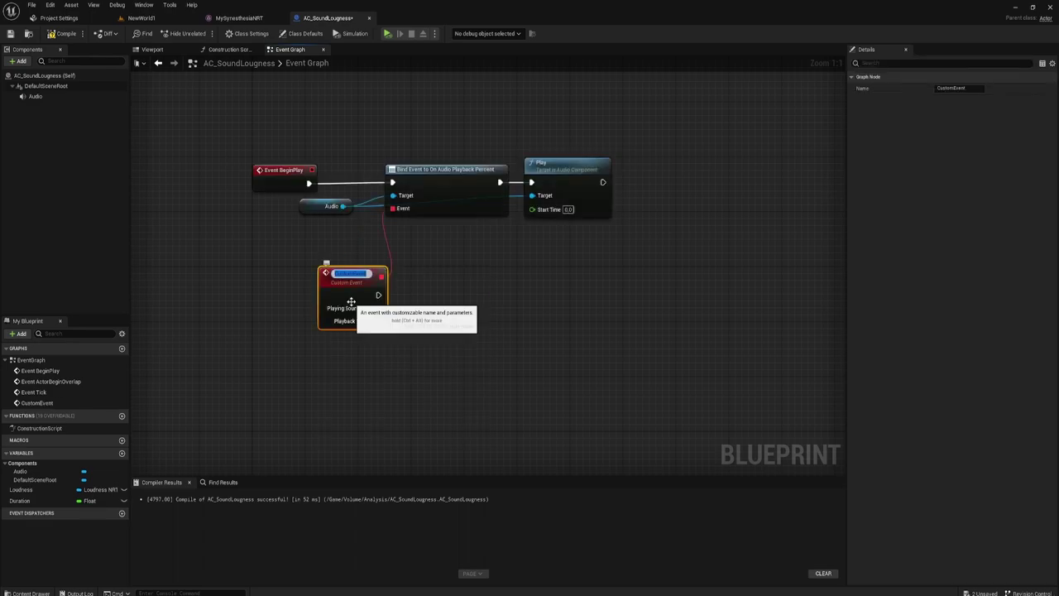
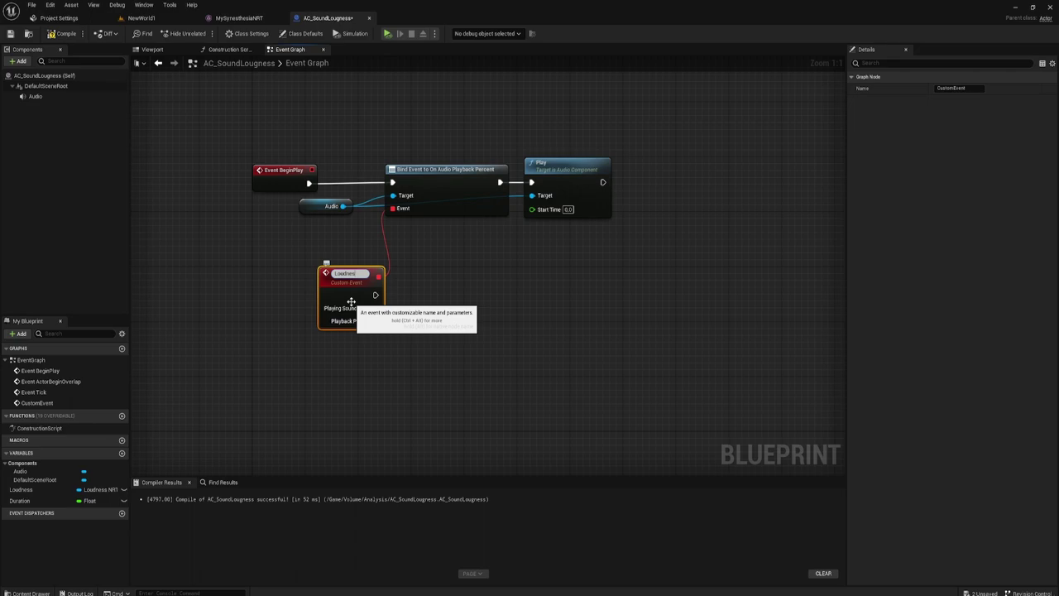
Name the custom event LoudnessNRT and move it down-left beneath the Bind Event node
{"action": "type", "text": "s"}
{"action": "type", "text": "NR"}
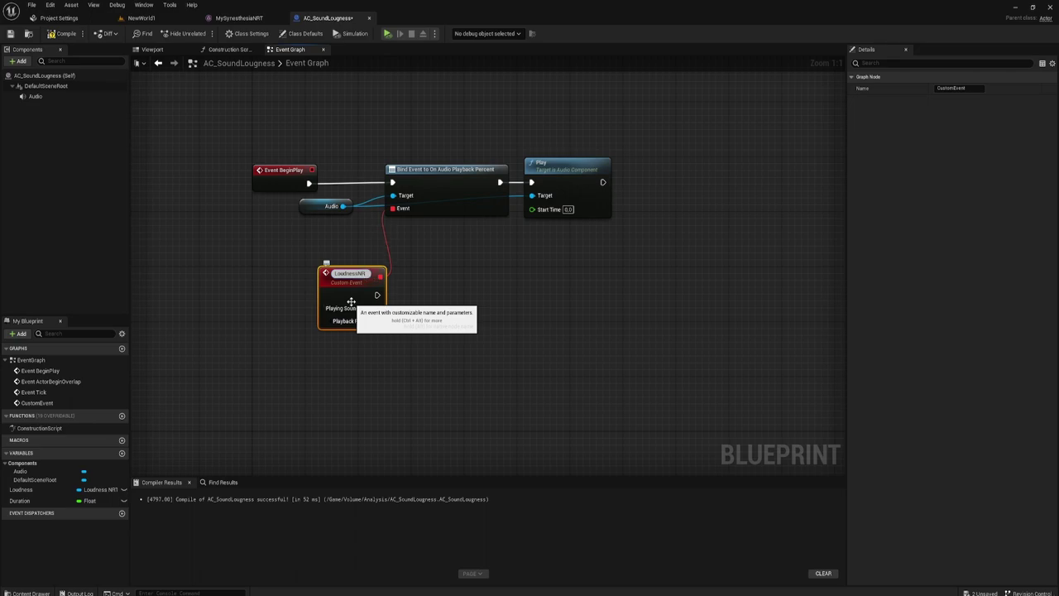
{"action": "type", "text": "T"}
{"action": "key", "text": "Return"}
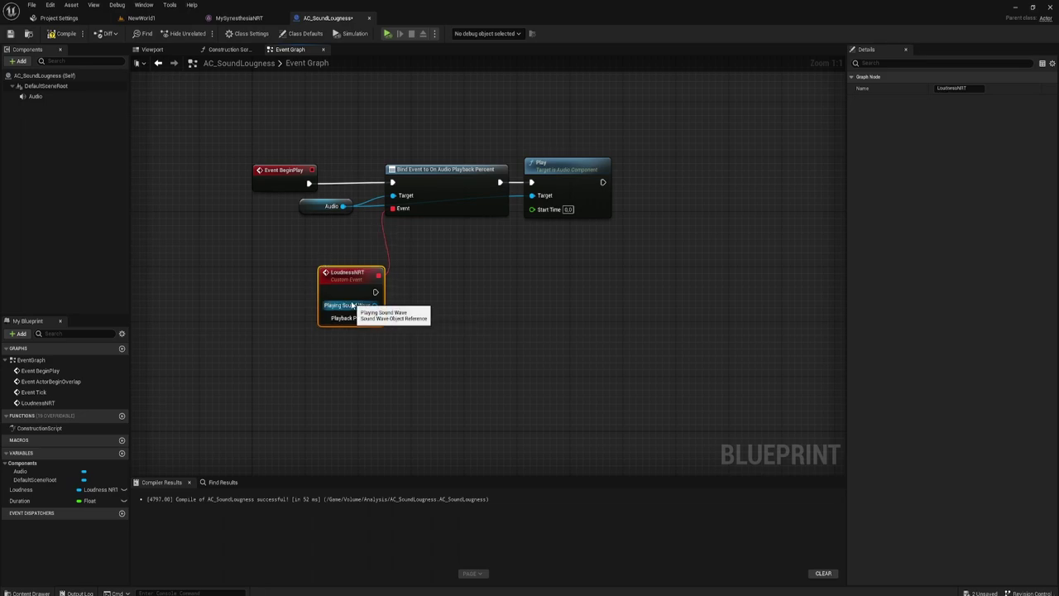
{"action": "left_click_drag", "start_coordinate": [354, 278], "coordinate": [301, 308]}
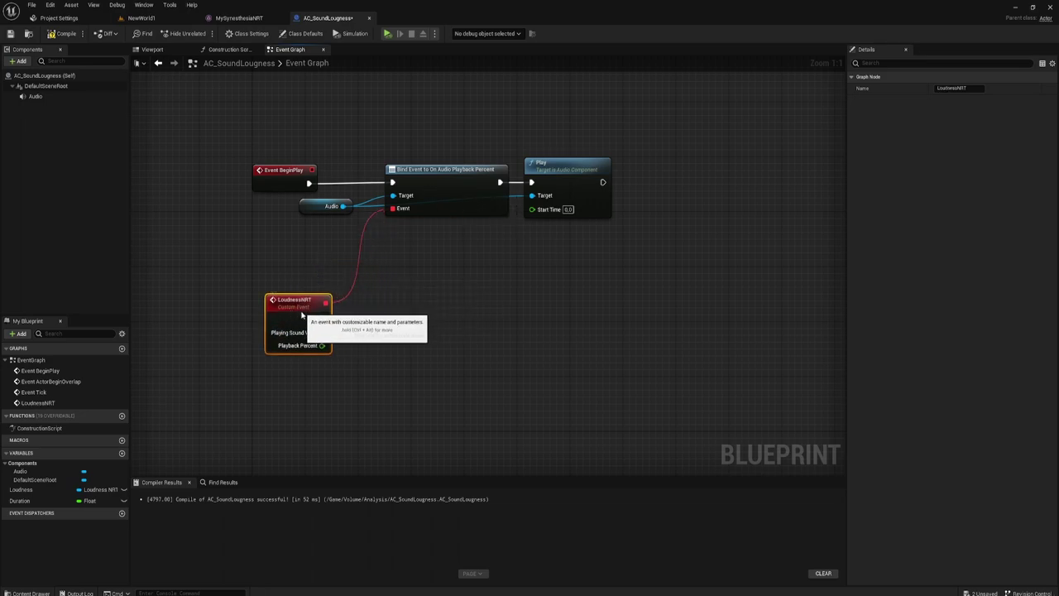
{"action": "right_click_drag", "start_coordinate": [464, 219], "coordinate": [469, 178]}
{"action": "left_click_drag", "start_coordinate": [438, 97], "coordinate": [507, 200]}
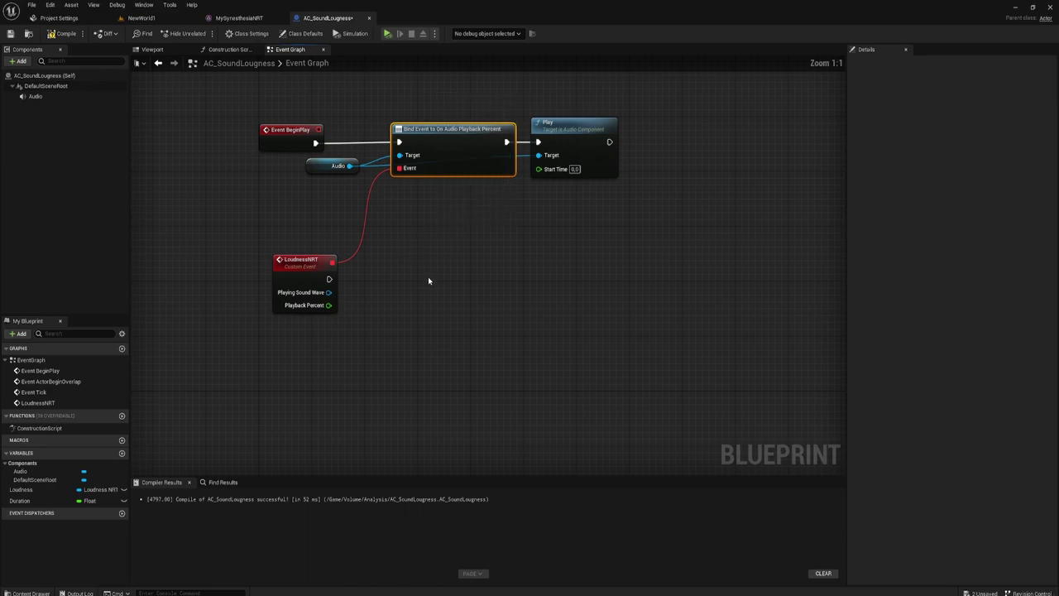
{"action": "mouse_move", "coordinate": [428, 284]}
{"action": "right_mouse_down"}
{"action": "mouse_move", "coordinate": [414, 239]}
{"action": "mouse_move", "coordinate": [376, 237]}
{"action": "right_mouse_up"}
{"action": "left_click", "coordinate": [277, 252]}
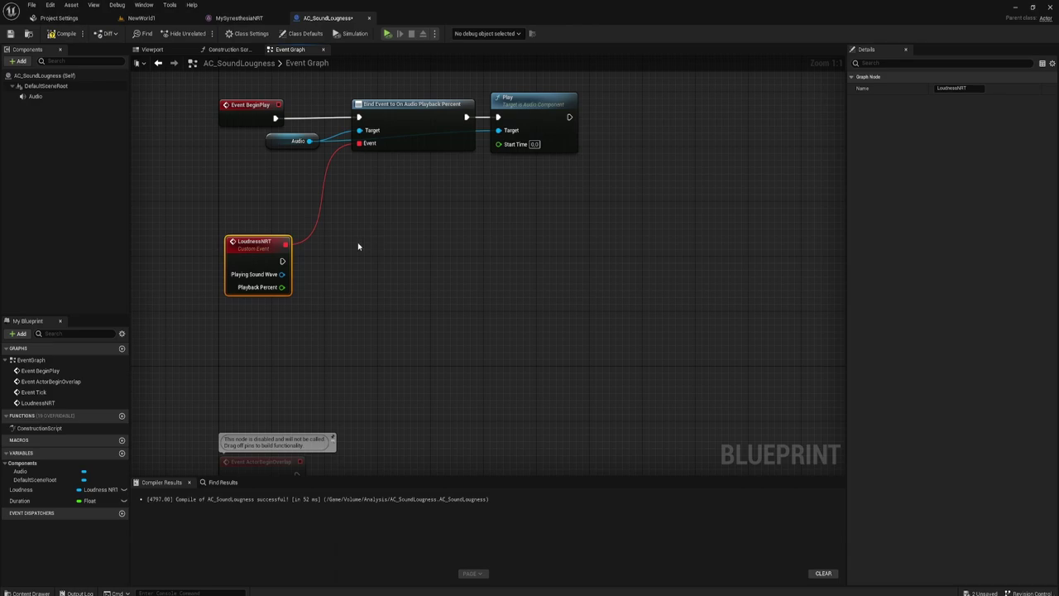
Feed LoudnessNRT's Playback Percent into a Multiply node with a Duration getter
{"action": "left_click_drag", "start_coordinate": [282, 287], "coordinate": [318, 315]}
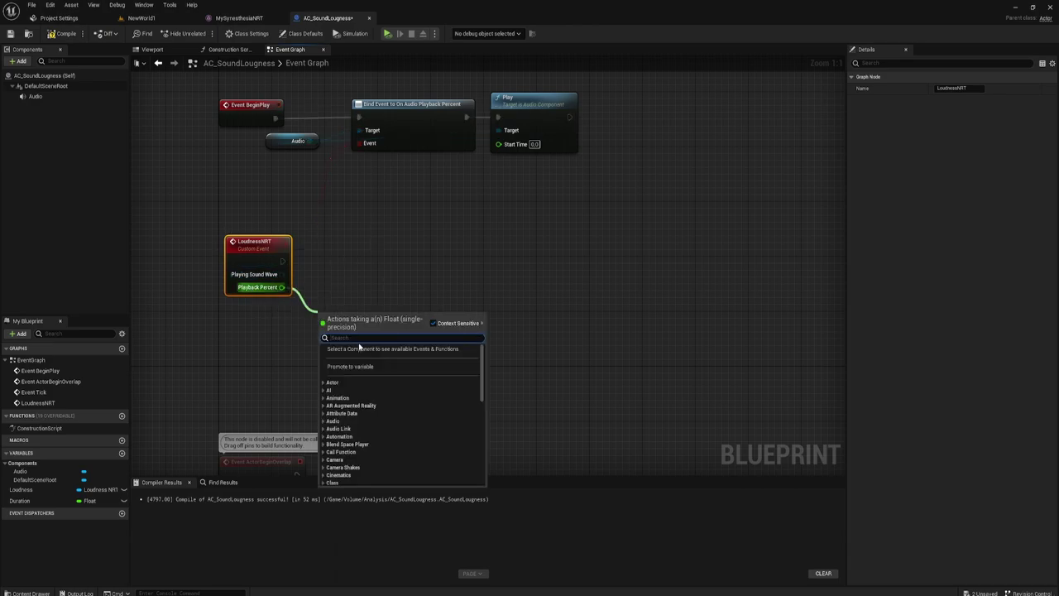
{"action": "type", "text": "*"}
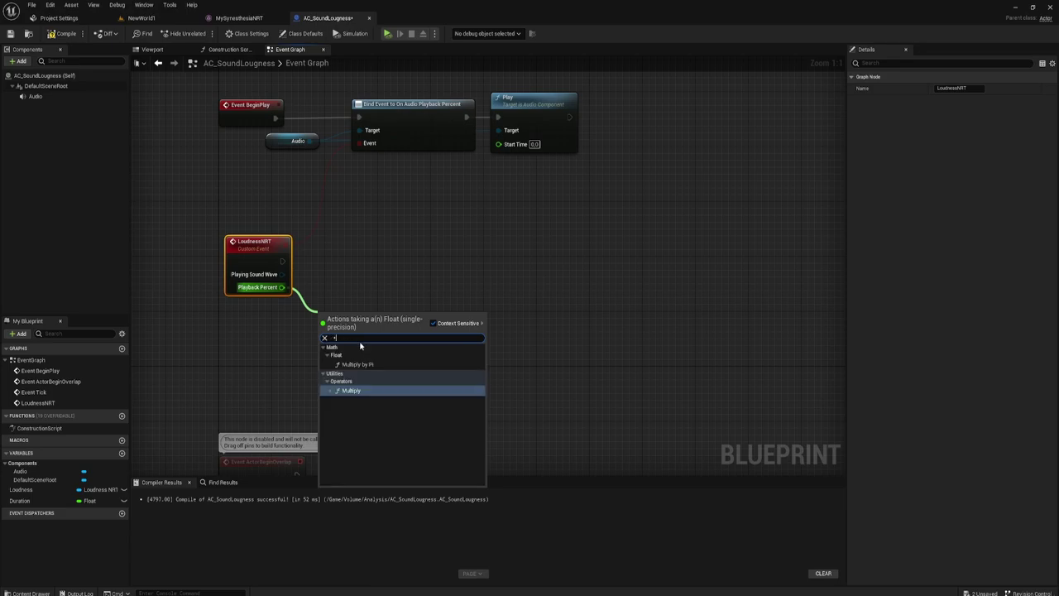
{"action": "left_click", "coordinate": [355, 391]}
{"action": "mouse_move", "coordinate": [20, 501]}
{"action": "left_mouse_down", "text": "ctrl"}
{"action": "mouse_move", "coordinate": [253, 358]}
{"action": "mouse_move", "coordinate": [326, 332]}
{"action": "left_mouse_up", "text": "ctrl"}
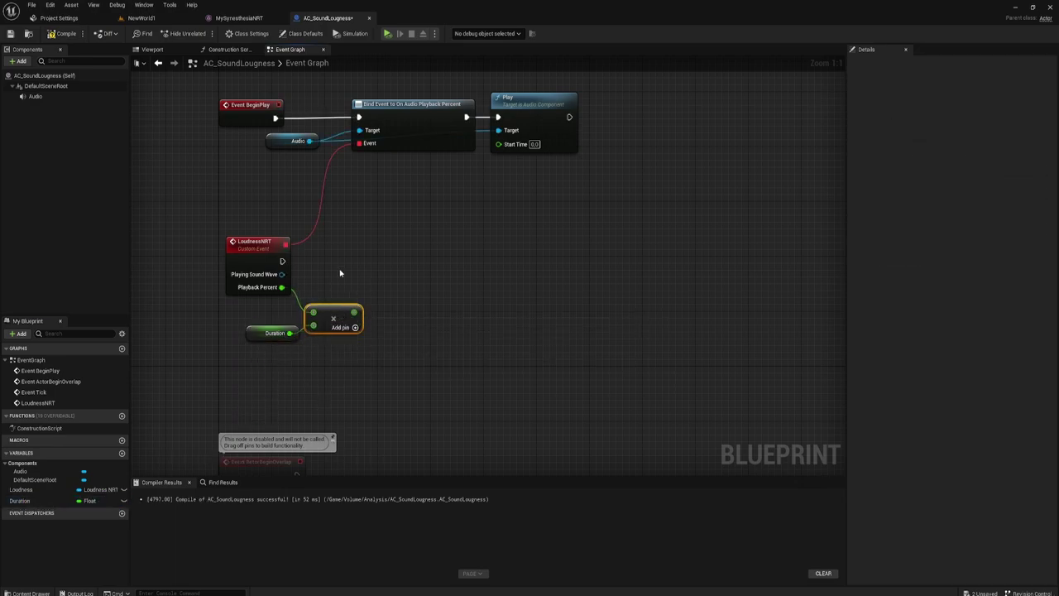
{"action": "right_click_drag", "start_coordinate": [388, 306], "coordinate": [386, 318]}
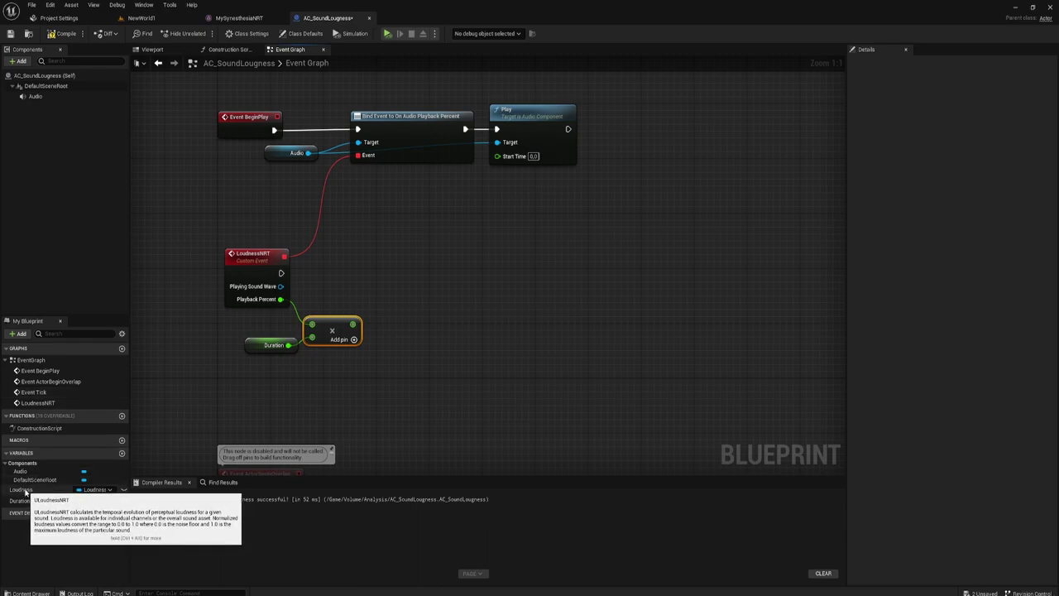
Add a Loudness getter driving Get Normalized Loudness at Time, with the Multiply result as In Seconds
{"action": "mouse_move", "coordinate": [24, 490]}
{"action": "left_mouse_down"}
{"action": "mouse_move", "coordinate": [335, 305]}
{"action": "mouse_move", "coordinate": [424, 276]}
{"action": "left_mouse_up"}
{"action": "left_click", "coordinate": [358, 315]}
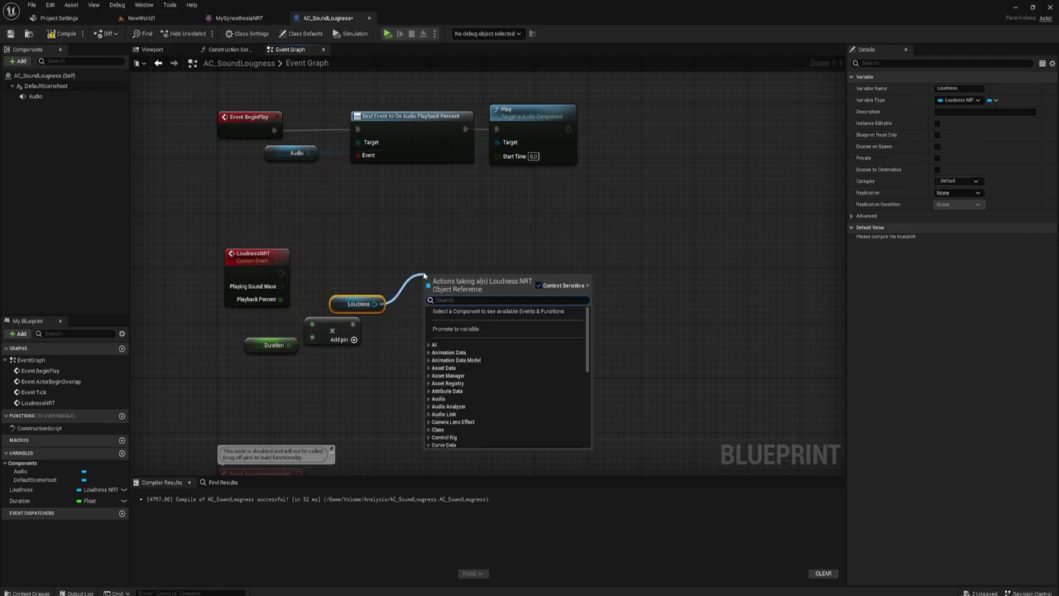
{"action": "type", "text": "get"}
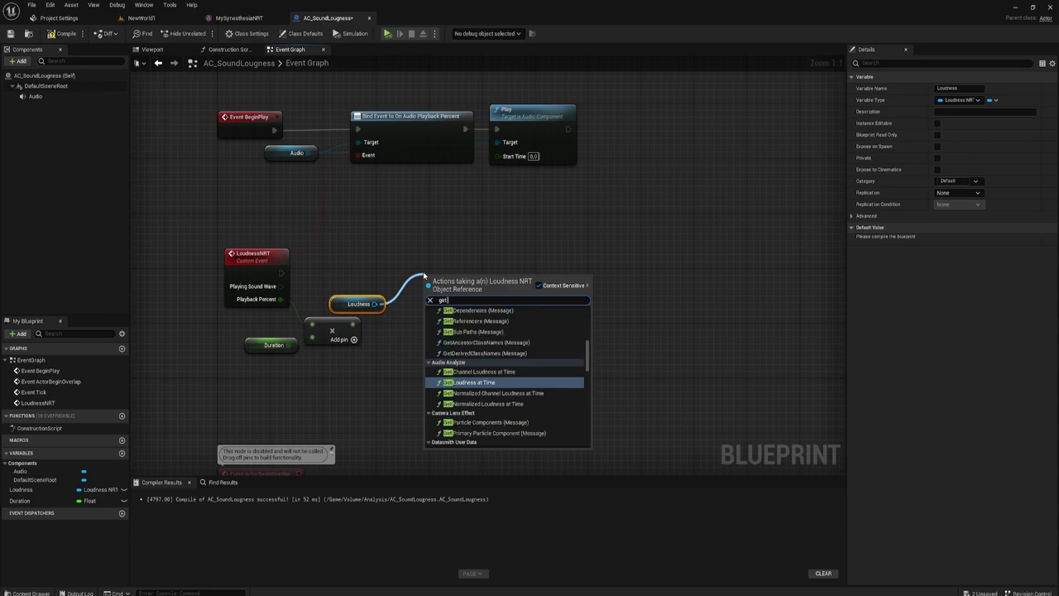
{"action": "type", "text": " no"}
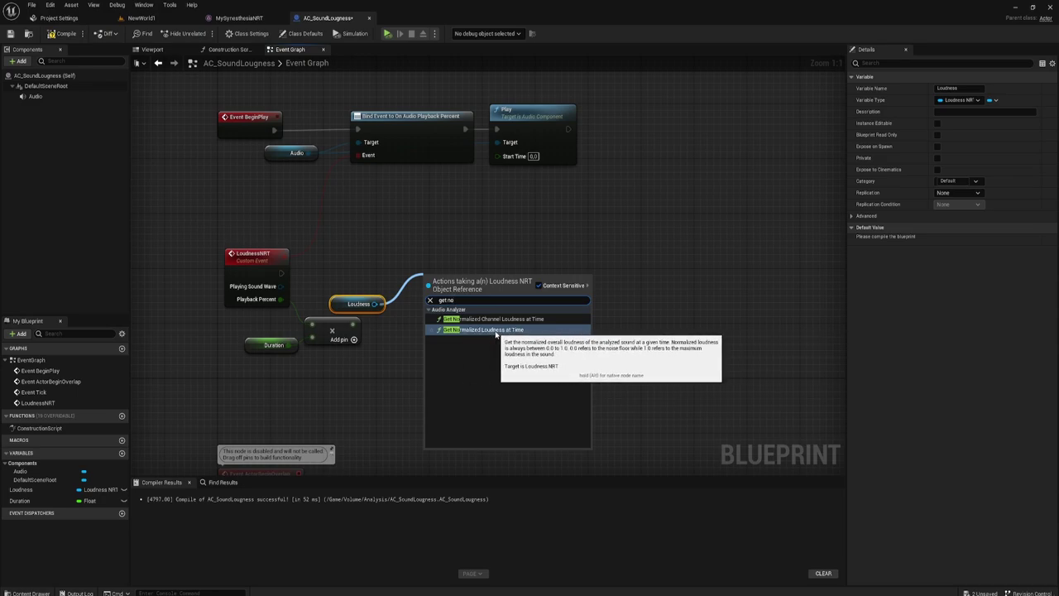
{"action": "left_click", "coordinate": [496, 330]}
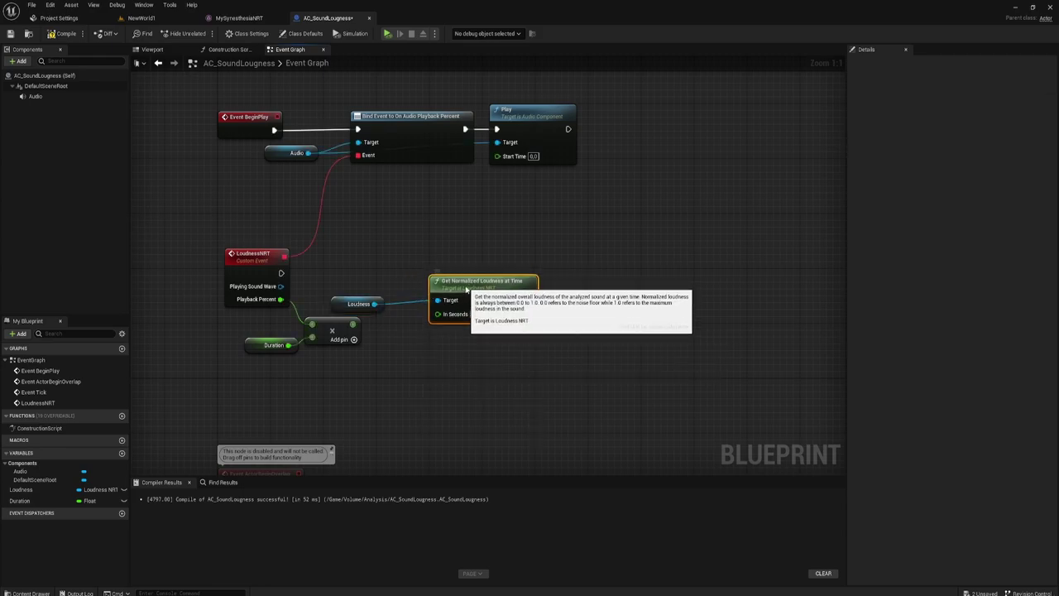
{"action": "left_click_drag", "start_coordinate": [361, 329], "coordinate": [437, 314]}
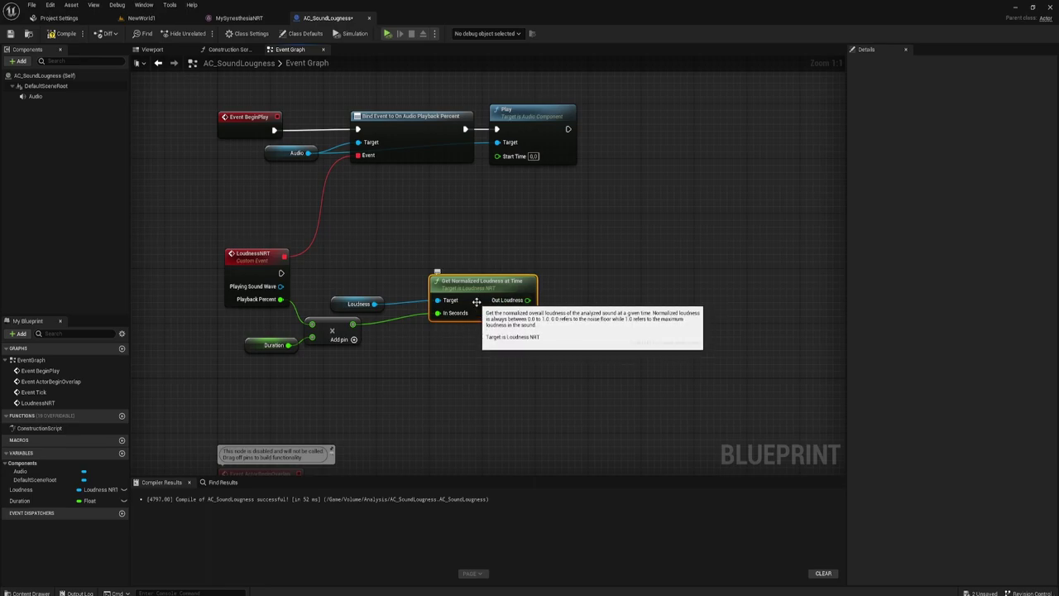
Replace Get Normalized Loudness at Time with Get Normalized Channel Loudness at Time from Loudness
{"action": "left_click_drag", "start_coordinate": [469, 345], "coordinate": [507, 220]}
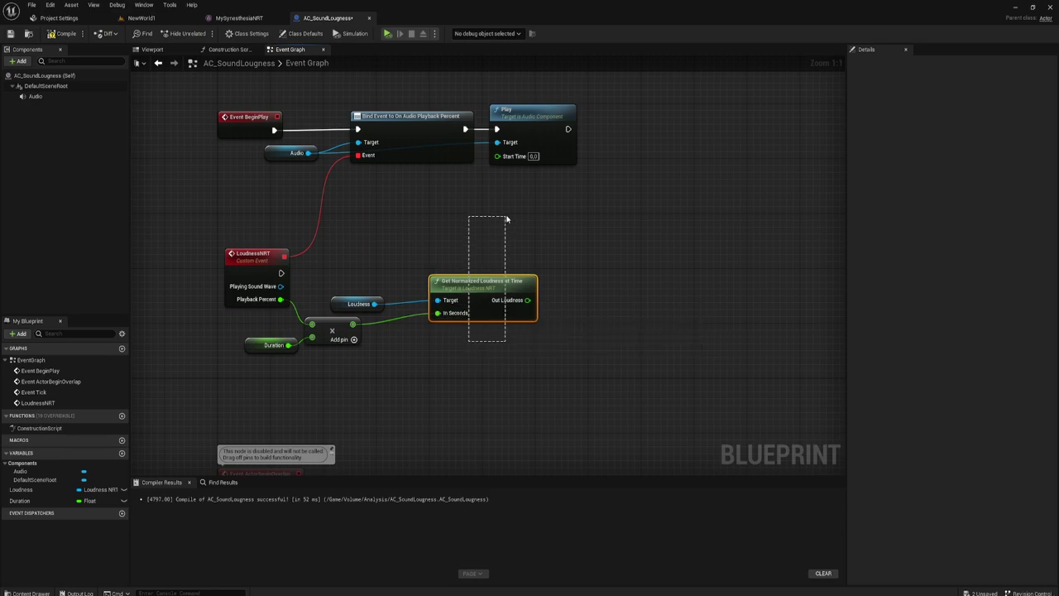
{"action": "key", "text": "Delete"}
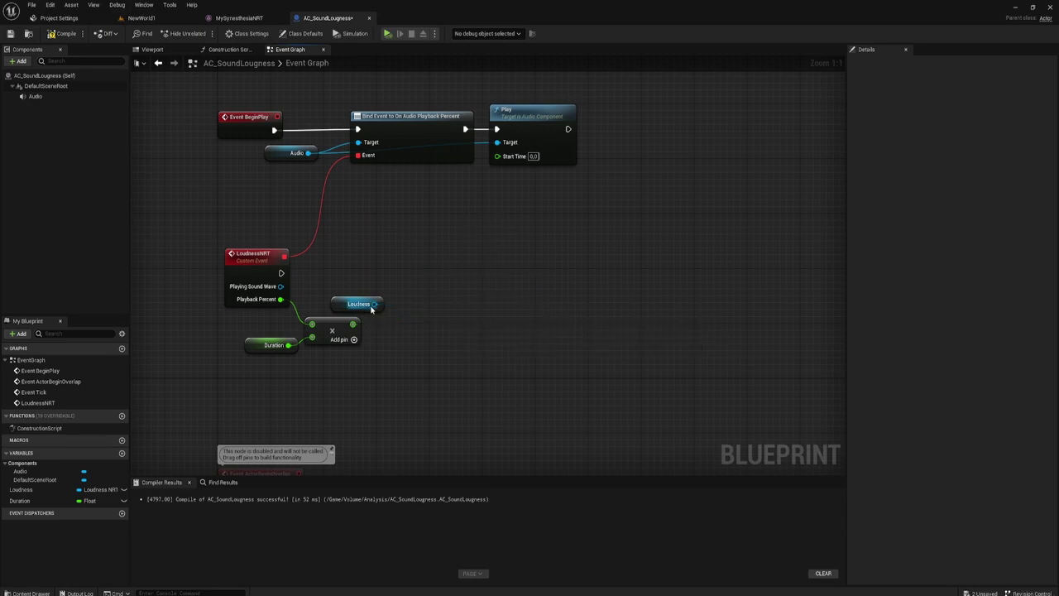
{"action": "left_click_drag", "start_coordinate": [374, 304], "coordinate": [441, 286]}
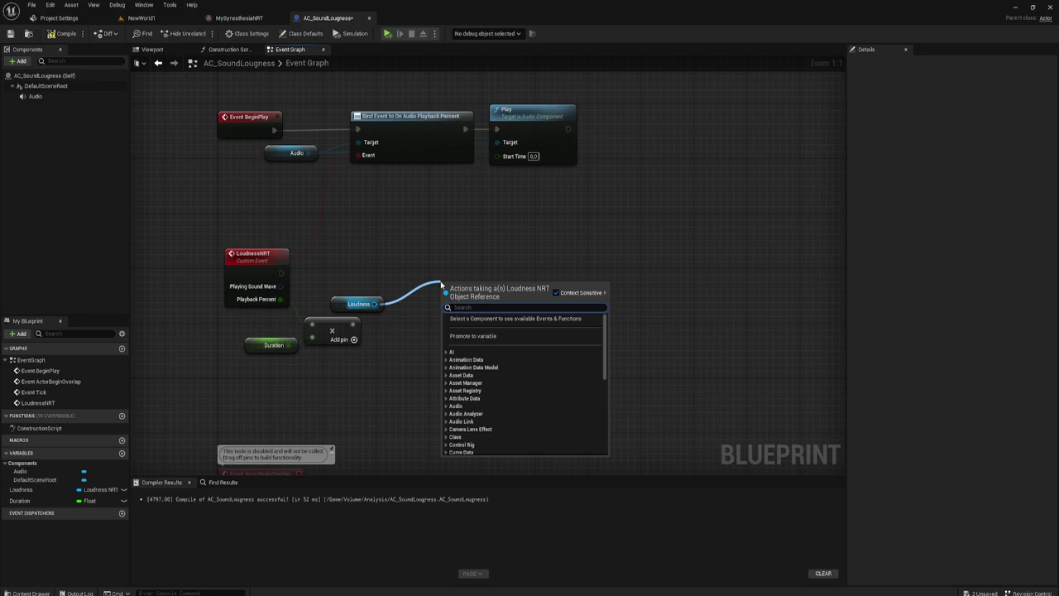
{"action": "type", "text": "get l"}
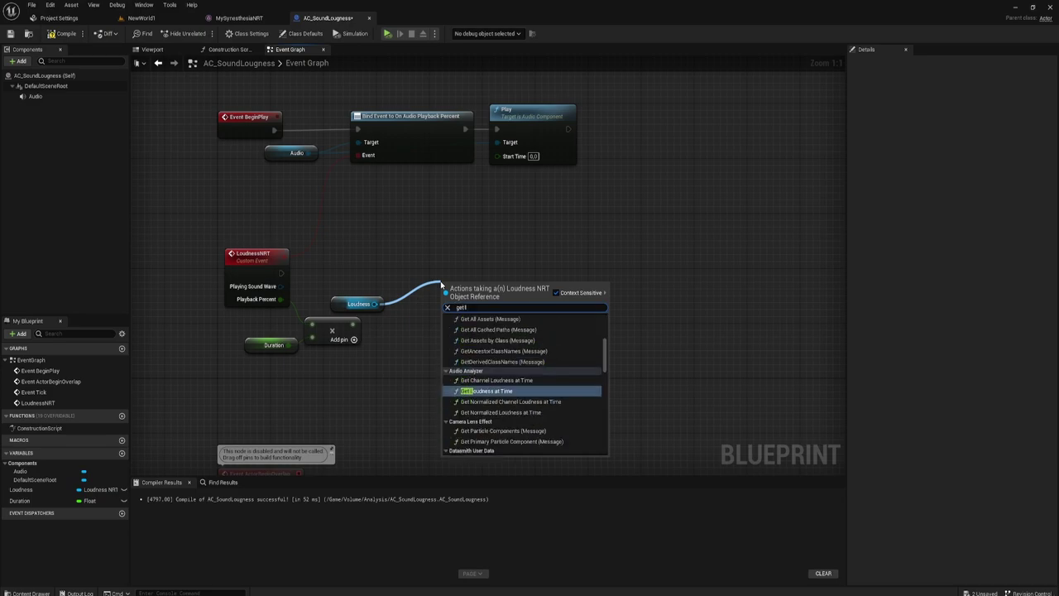
{"action": "type", "text": "o"}
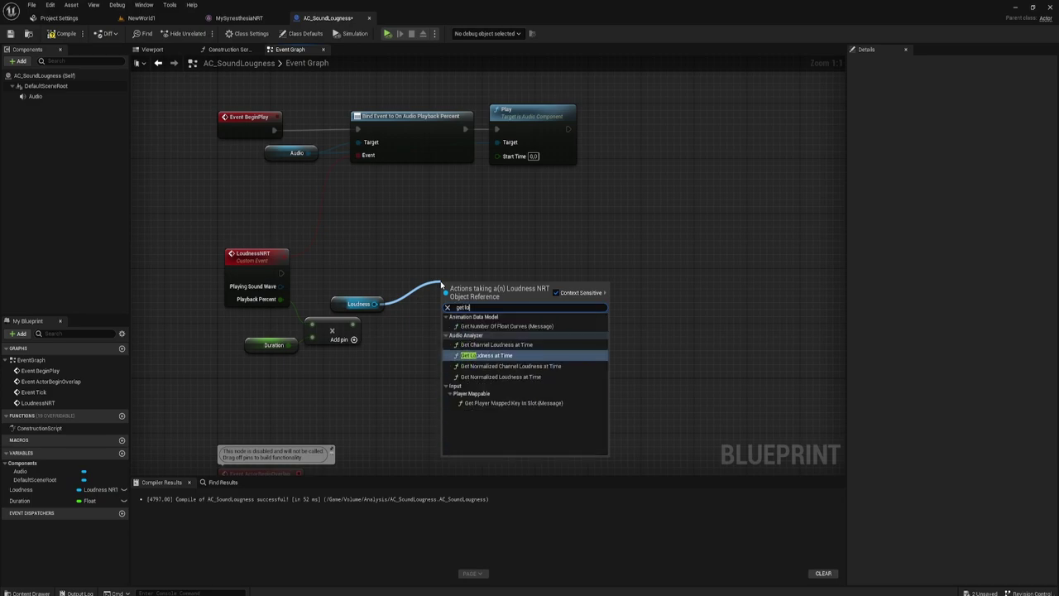
{"action": "left_click", "coordinate": [497, 366]}
Duplicate the channel loudness node and wire Loudness and the multiplied time into both copies
{"action": "left_click_drag", "start_coordinate": [477, 321], "coordinate": [451, 307]}
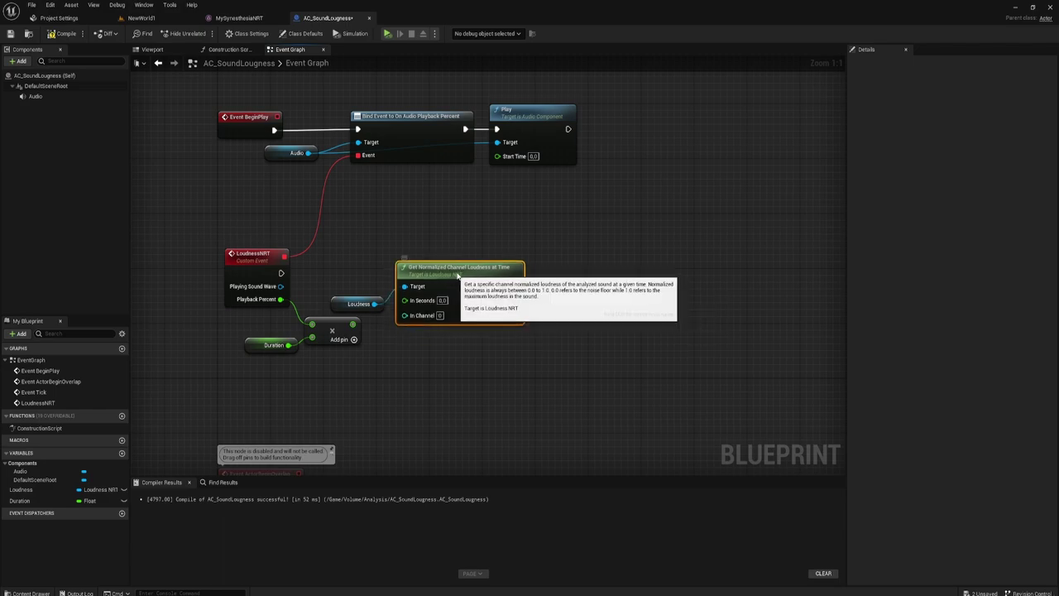
{"action": "mouse_move", "coordinate": [455, 210]}
{"action": "left_mouse_down"}
{"action": "mouse_move", "coordinate": [510, 384]}
{"action": "mouse_move", "coordinate": [507, 362]}
{"action": "left_mouse_up"}
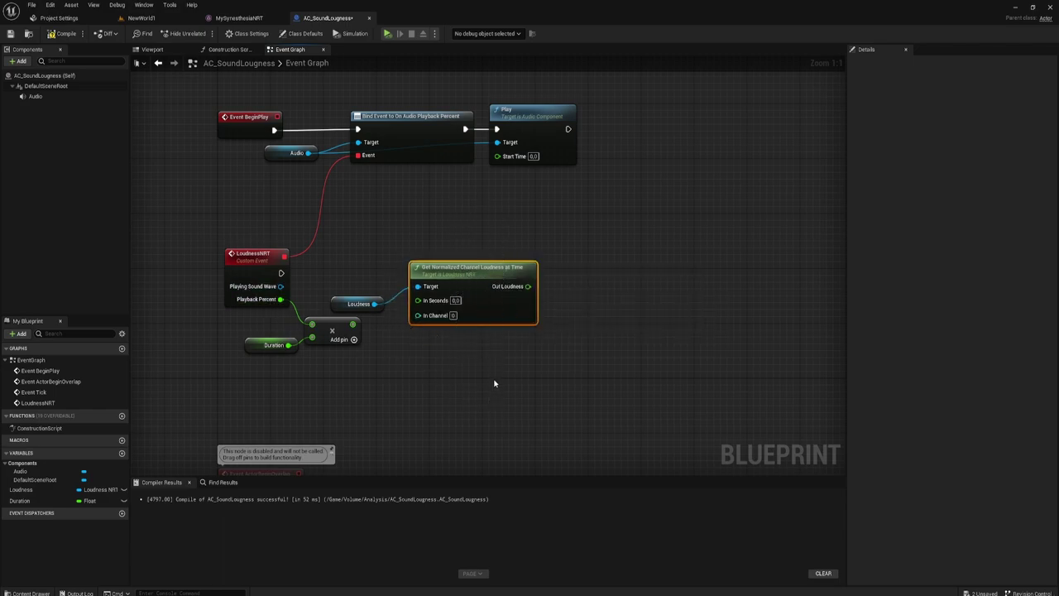
{"action": "mouse_move", "coordinate": [494, 383]}
{"action": "right_mouse_down"}
{"action": "mouse_move", "coordinate": [455, 332]}
{"action": "mouse_move", "coordinate": [480, 352]}
{"action": "right_mouse_up"}
{"action": "left_click_drag", "start_coordinate": [457, 337], "coordinate": [477, 224]}
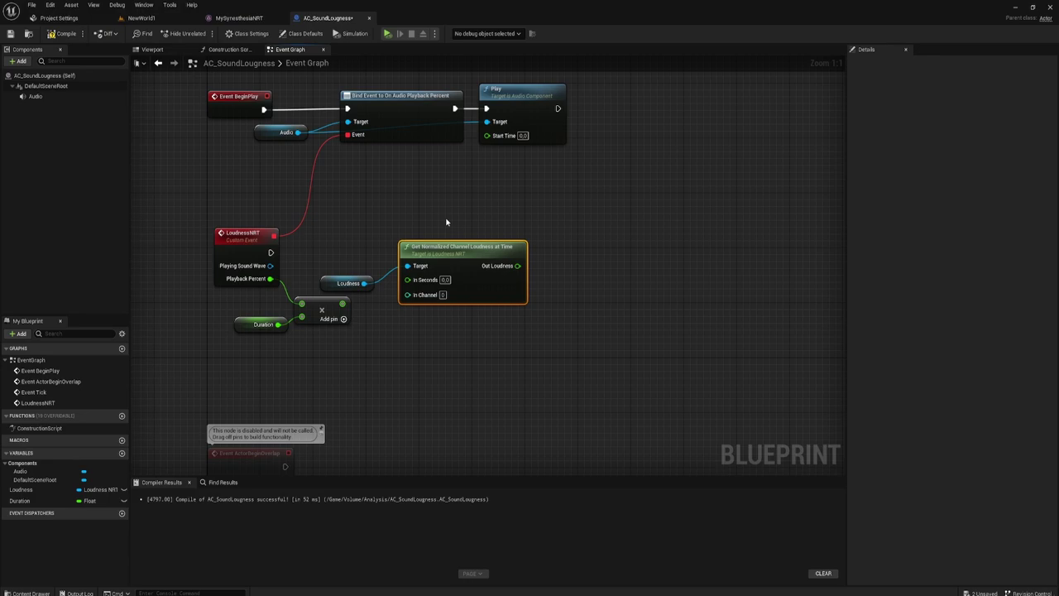
{"action": "key", "text": "ctrl+w"}
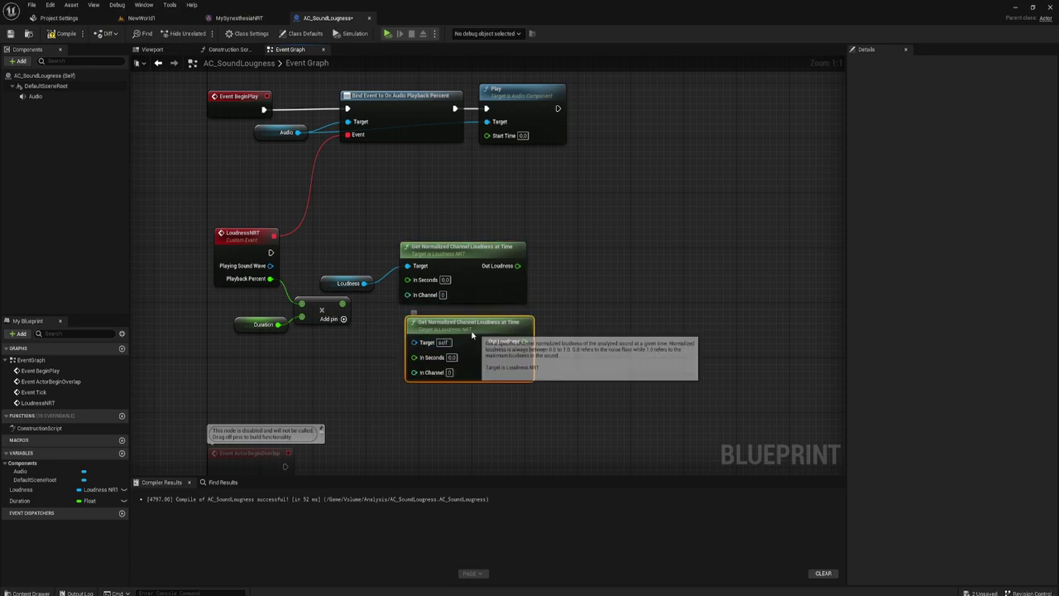
{"action": "left_click_drag", "start_coordinate": [363, 283], "coordinate": [407, 342]}
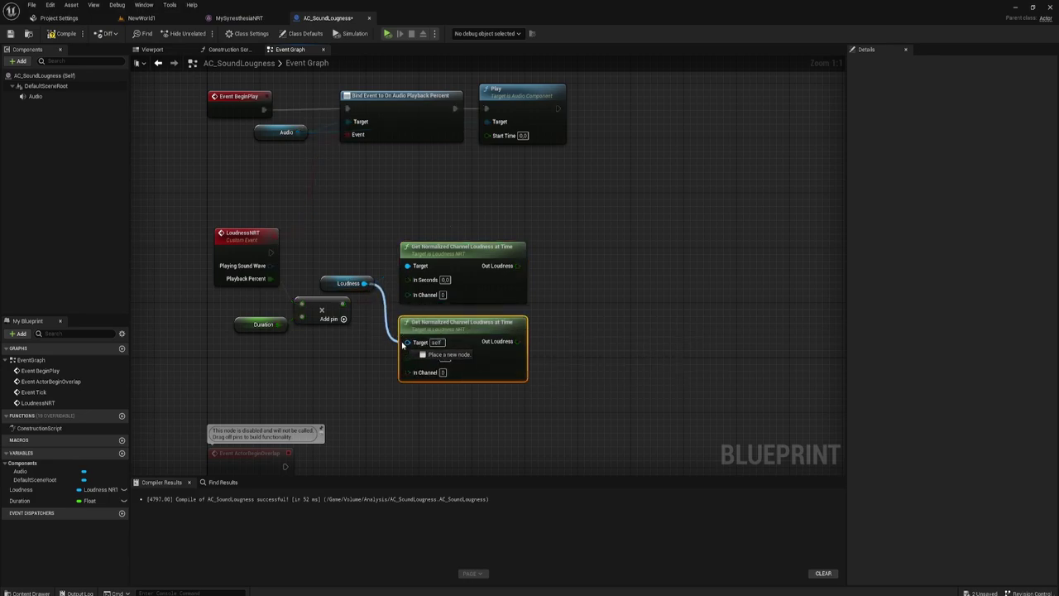
{"action": "left_click_drag", "start_coordinate": [343, 304], "coordinate": [407, 280]}
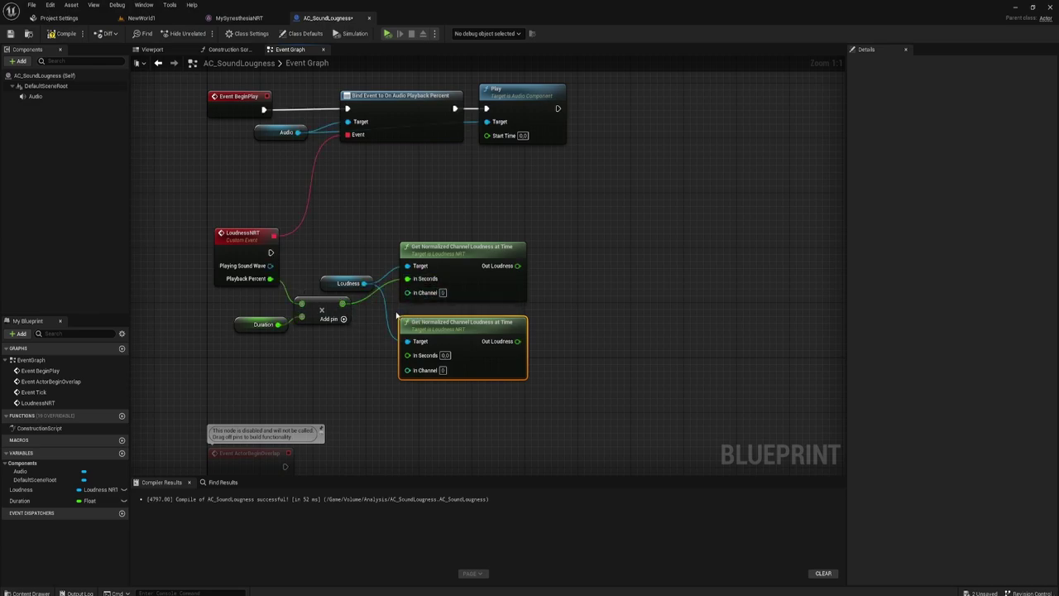
{"action": "left_click_drag", "start_coordinate": [342, 303], "coordinate": [408, 356]}
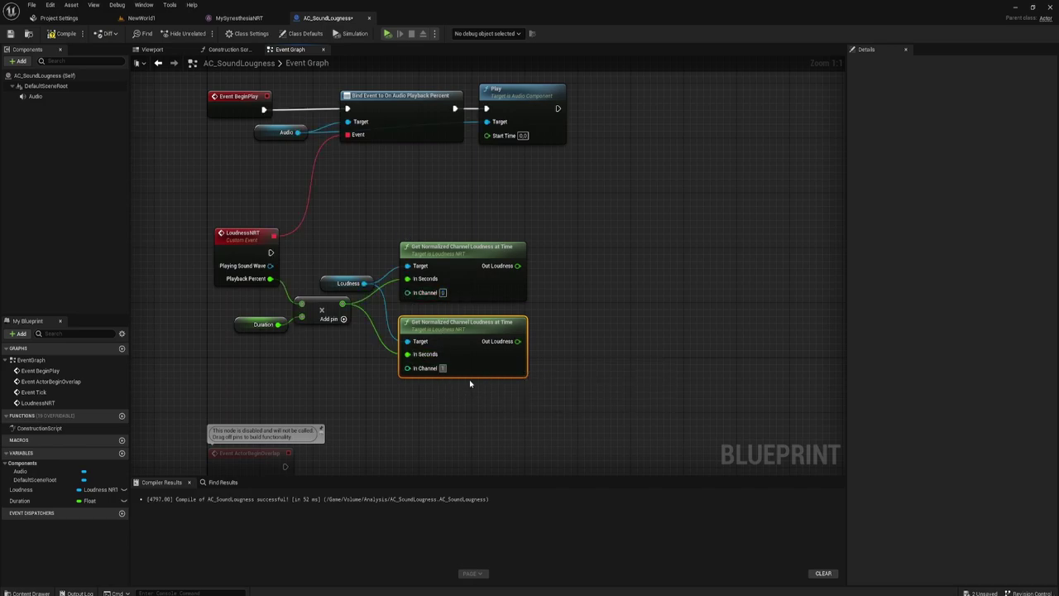
Select both channel loudness nodes (channels 0 and 1), then show the blueprint Viewport
{"action": "left_click", "coordinate": [416, 397]}
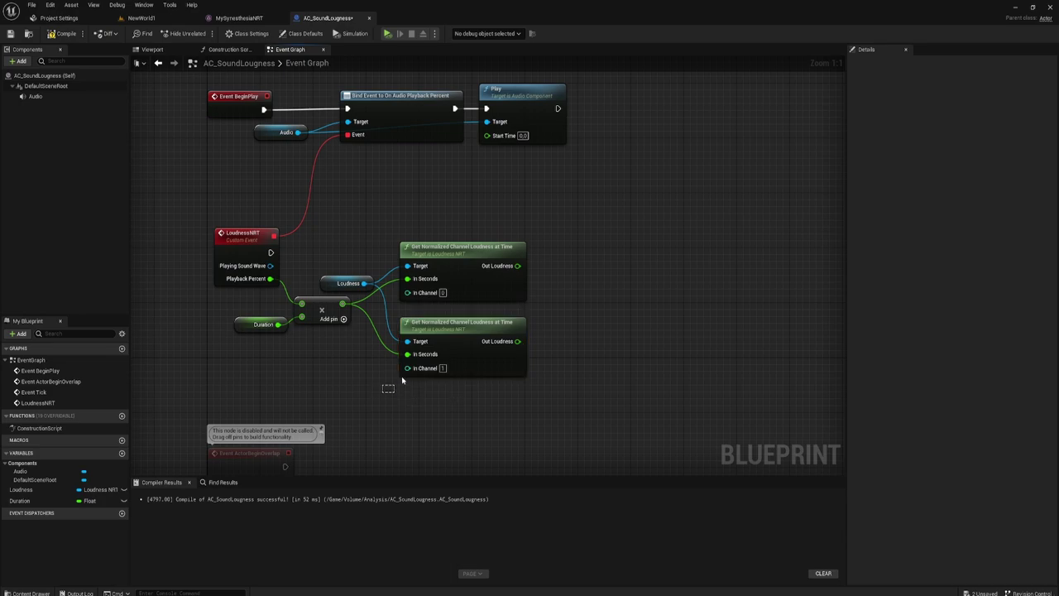
{"action": "left_click_drag", "start_coordinate": [401, 380], "coordinate": [568, 314]}
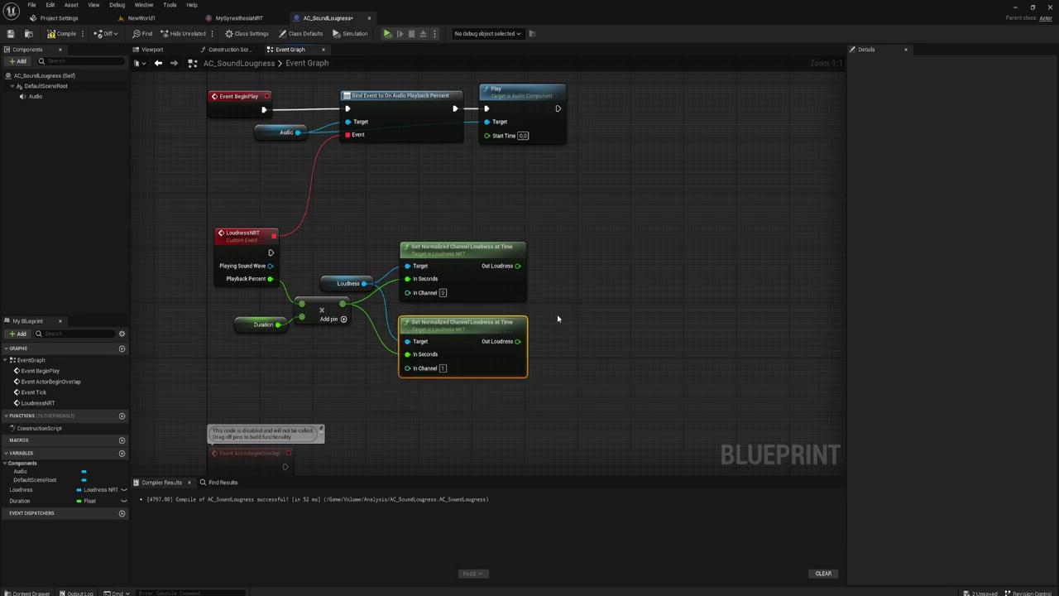
{"action": "right_click_drag", "start_coordinate": [556, 306], "coordinate": [506, 306]}
{"action": "left_click_drag", "start_coordinate": [358, 310], "coordinate": [516, 377]}
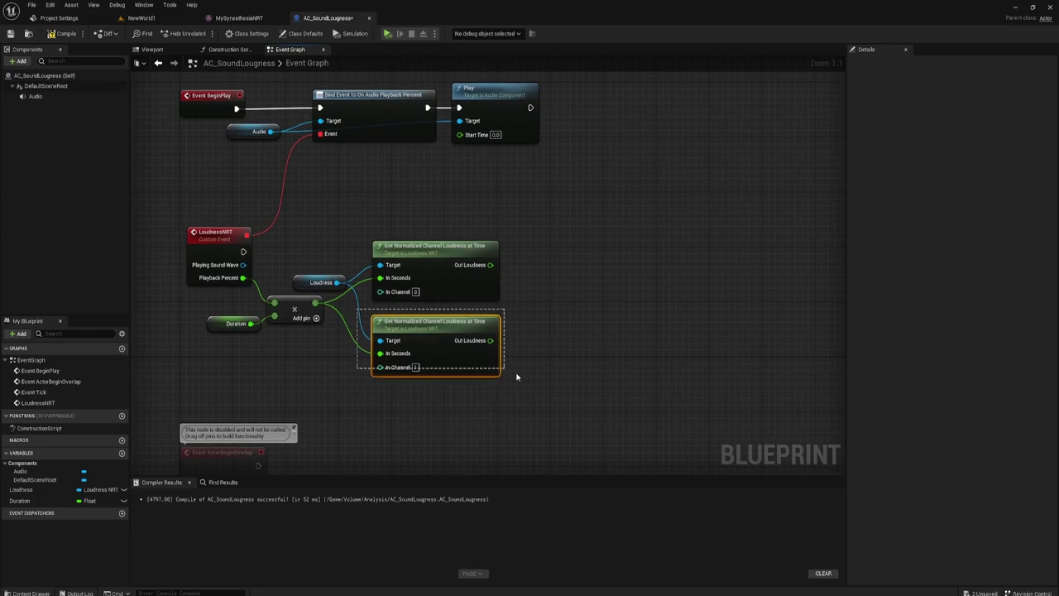
{"action": "left_click", "coordinate": [452, 260]}
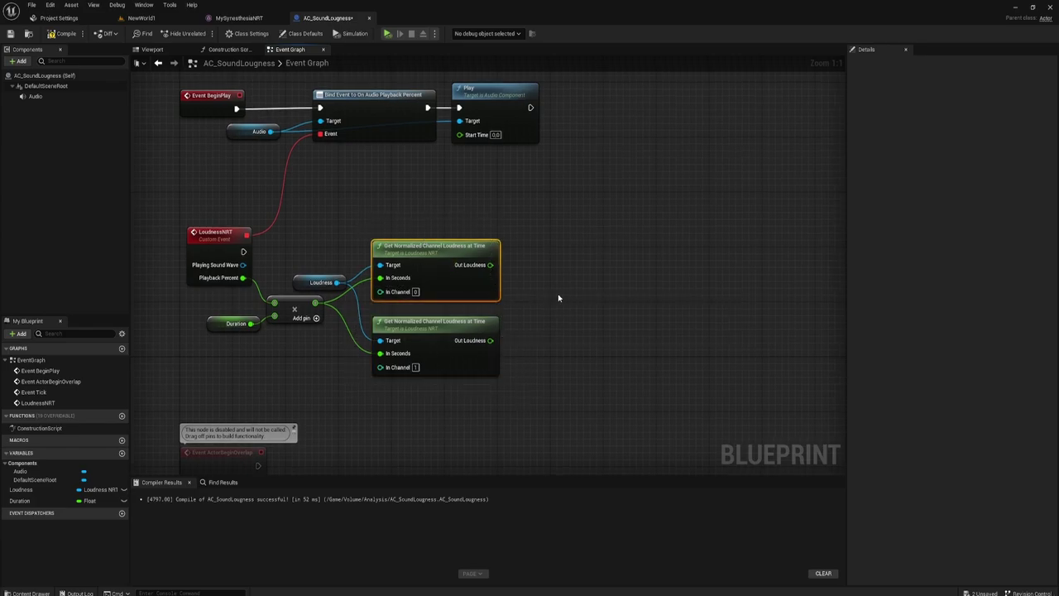
{"action": "left_click", "coordinate": [559, 298]}
{"action": "right_click_drag", "start_coordinate": [575, 312], "coordinate": [610, 343]}
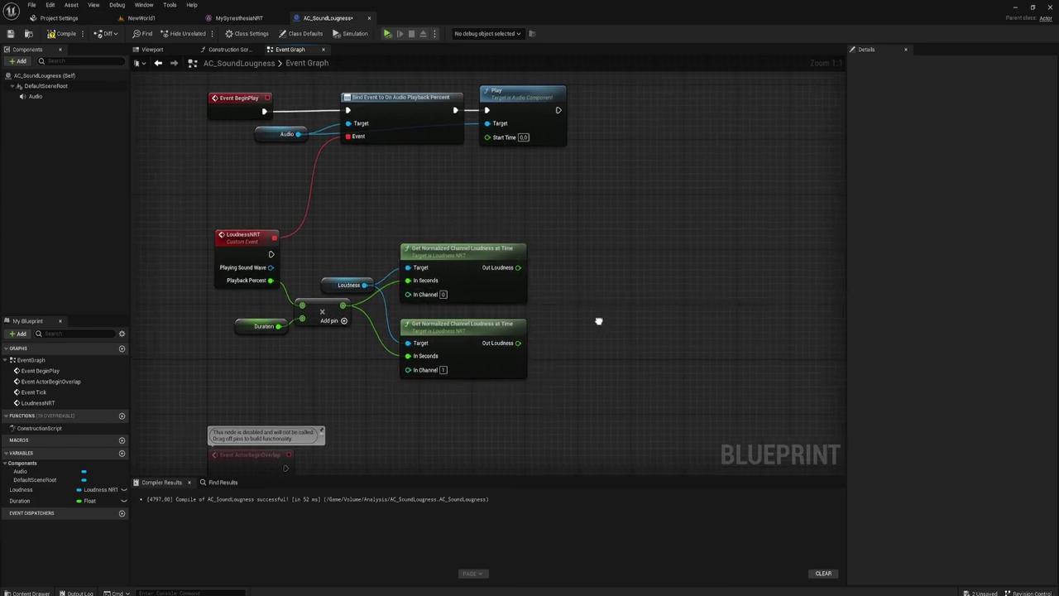
{"action": "right_click_drag", "start_coordinate": [702, 269], "coordinate": [653, 262]}
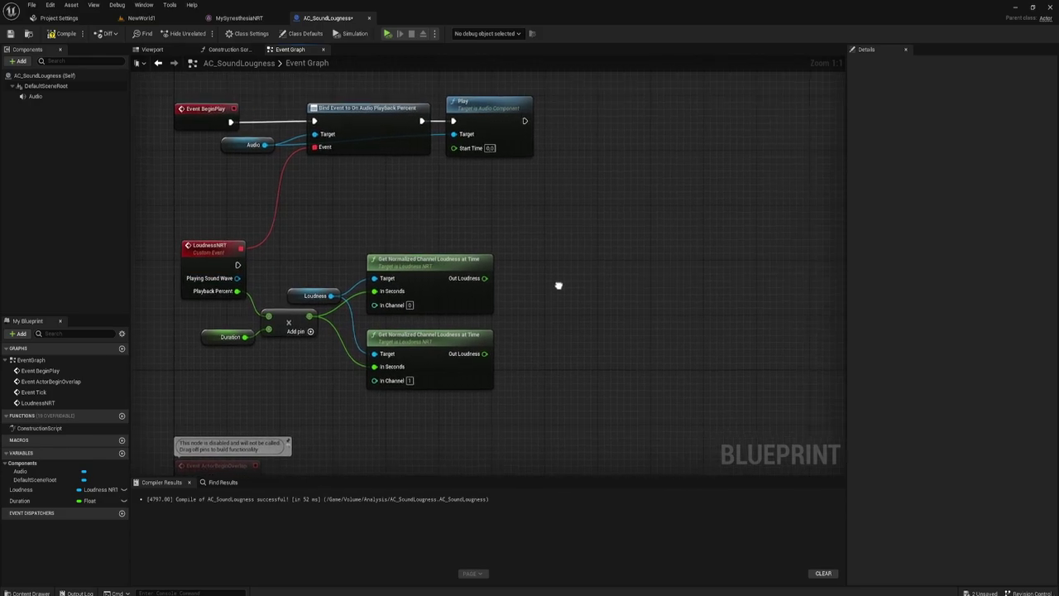
{"action": "left_click_drag", "start_coordinate": [349, 213], "coordinate": [500, 426]}
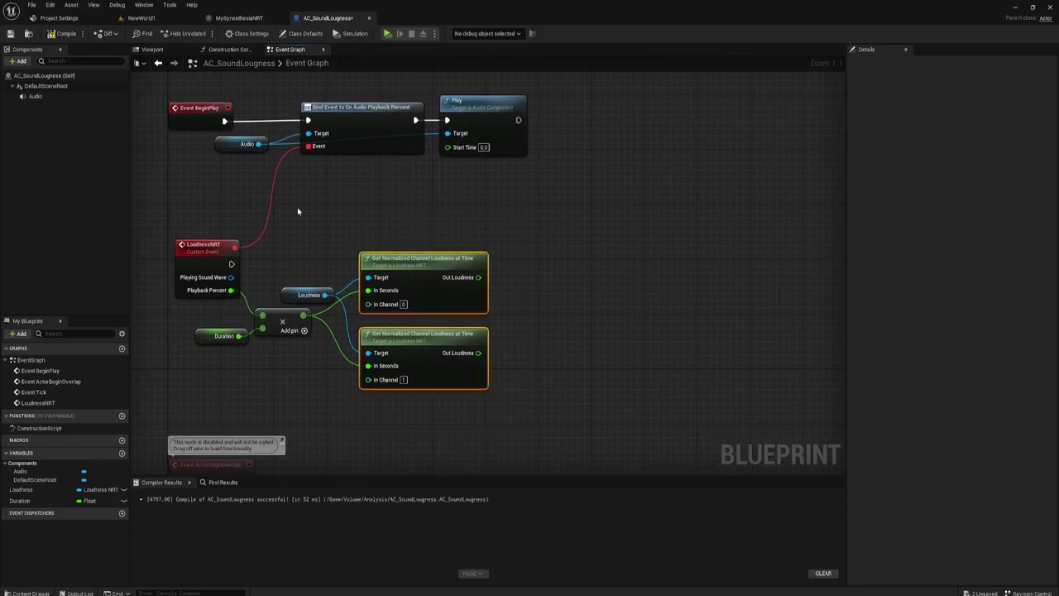
{"action": "left_click", "coordinate": [152, 49]}
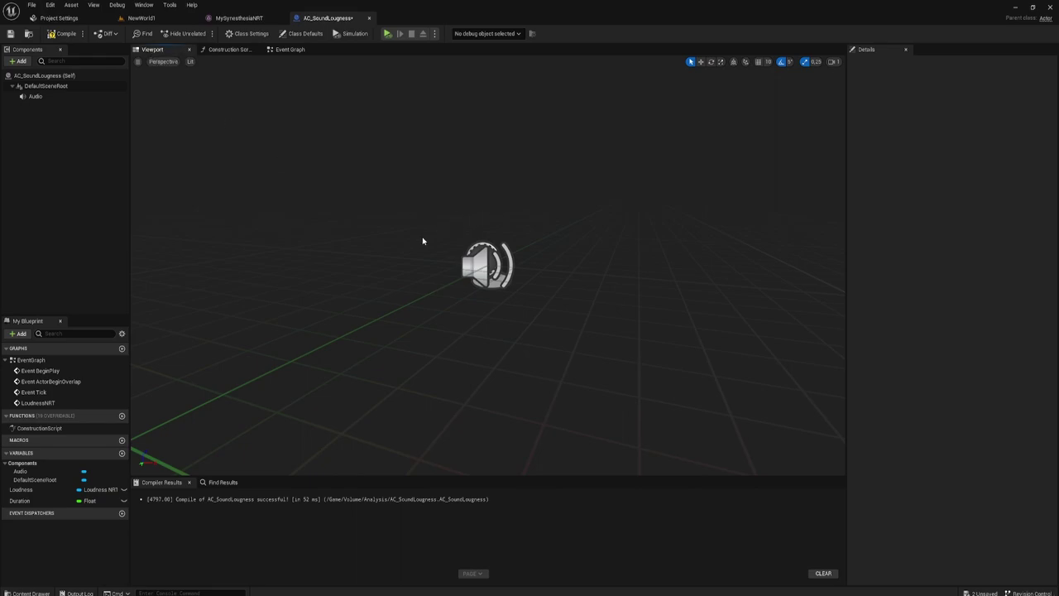
Add a Sphere component under Audio, raise it above the audio source and slide it left
{"action": "left_click", "coordinate": [482, 267]}
{"action": "left_click_drag", "start_coordinate": [450, 284], "coordinate": [414, 284]}
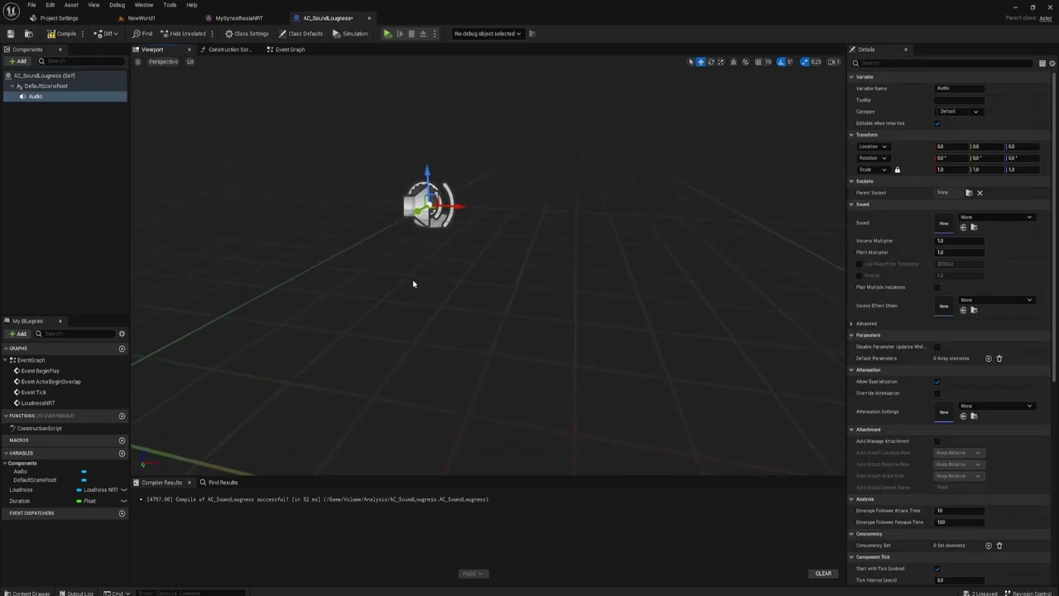
{"action": "left_click", "coordinate": [17, 62]}
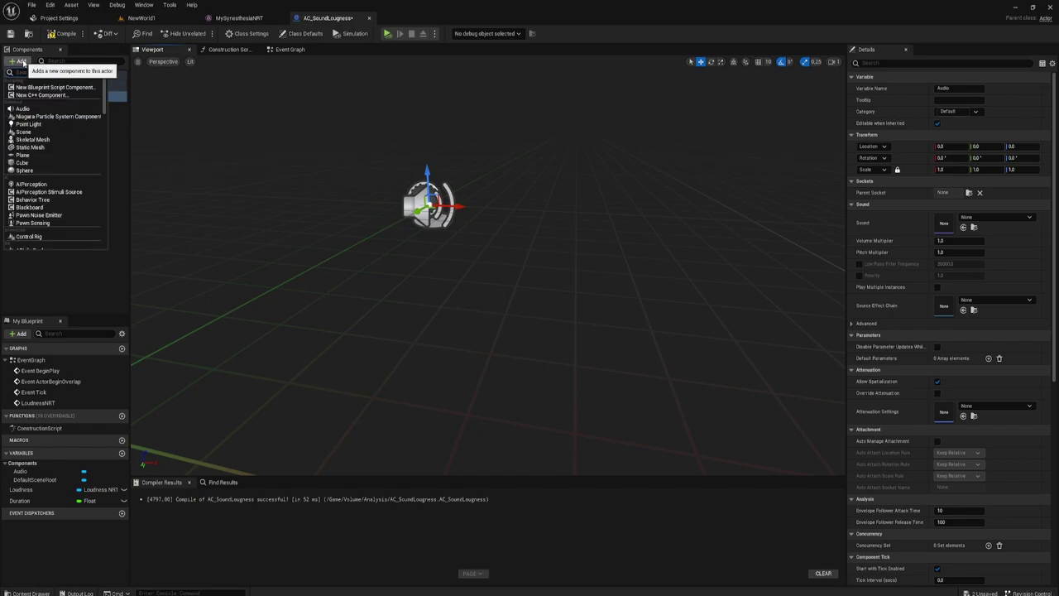
{"action": "left_click", "coordinate": [29, 171]}
{"action": "key", "text": "Return"}
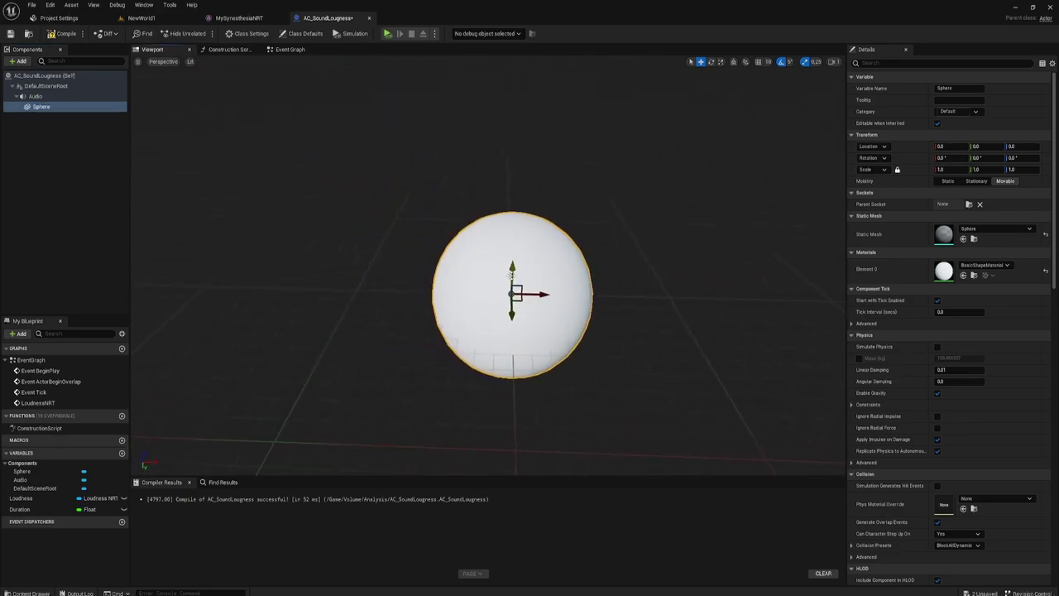
{"action": "left_click_drag", "start_coordinate": [512, 277], "coordinate": [511, 149]}
{"action": "scroll", "coordinate": [511, 149], "scroll_direction": "down", "scroll_amount": 3}
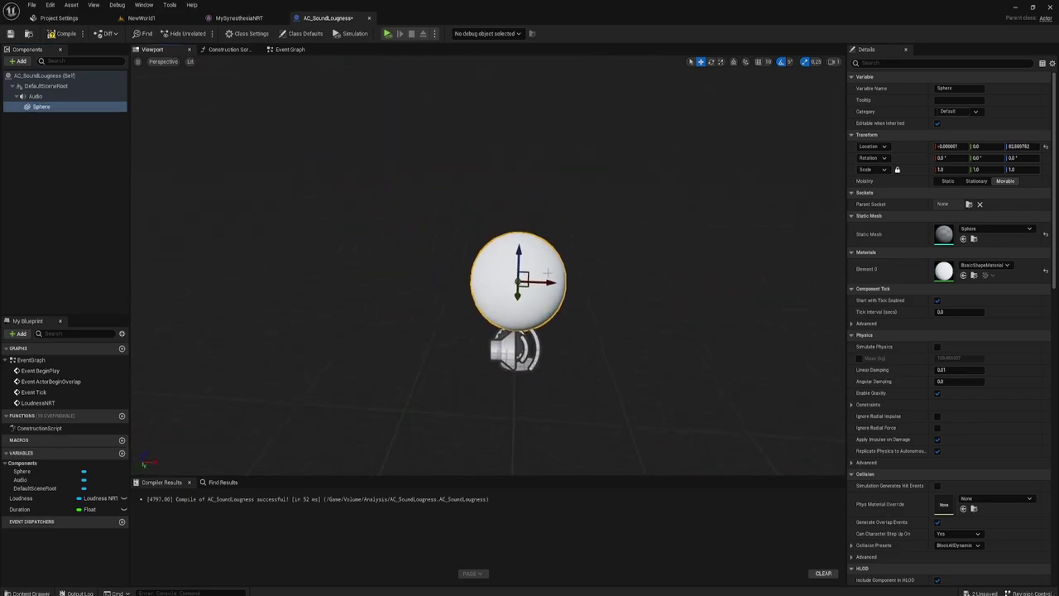
{"action": "left_click_drag", "start_coordinate": [553, 283], "coordinate": [323, 268]}
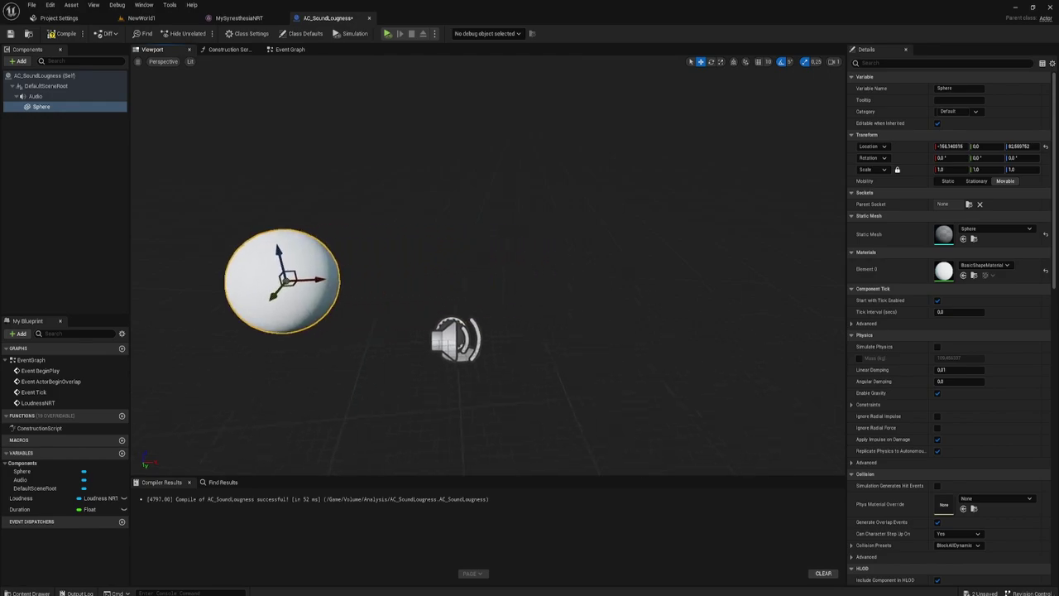
Rename the first sphere component to LeftSphere
{"action": "left_click", "coordinate": [36, 108]}
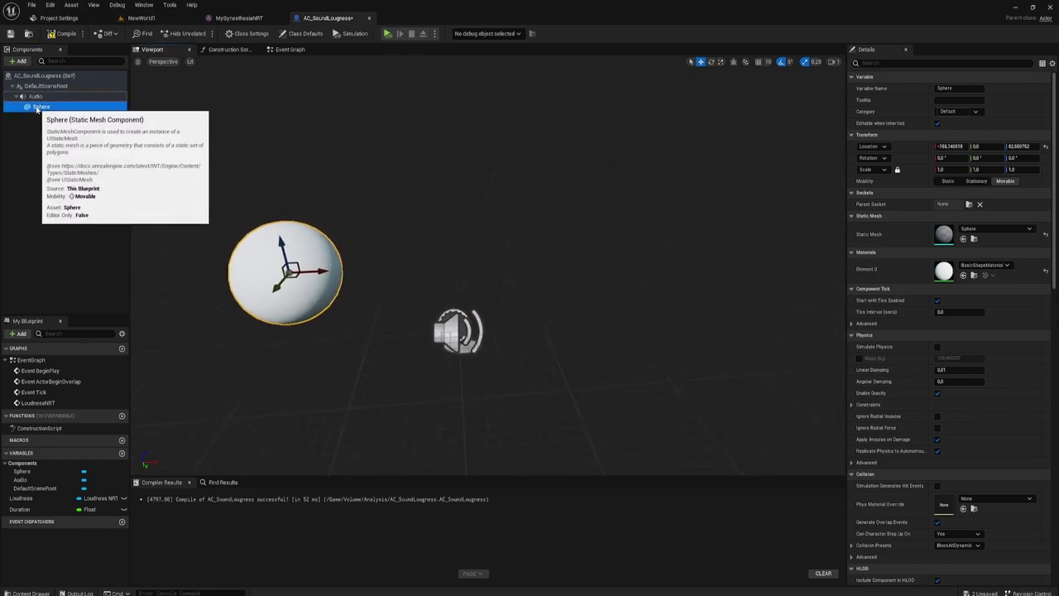
{"action": "left_click", "coordinate": [35, 108]}
{"action": "type", "text": "Left"}
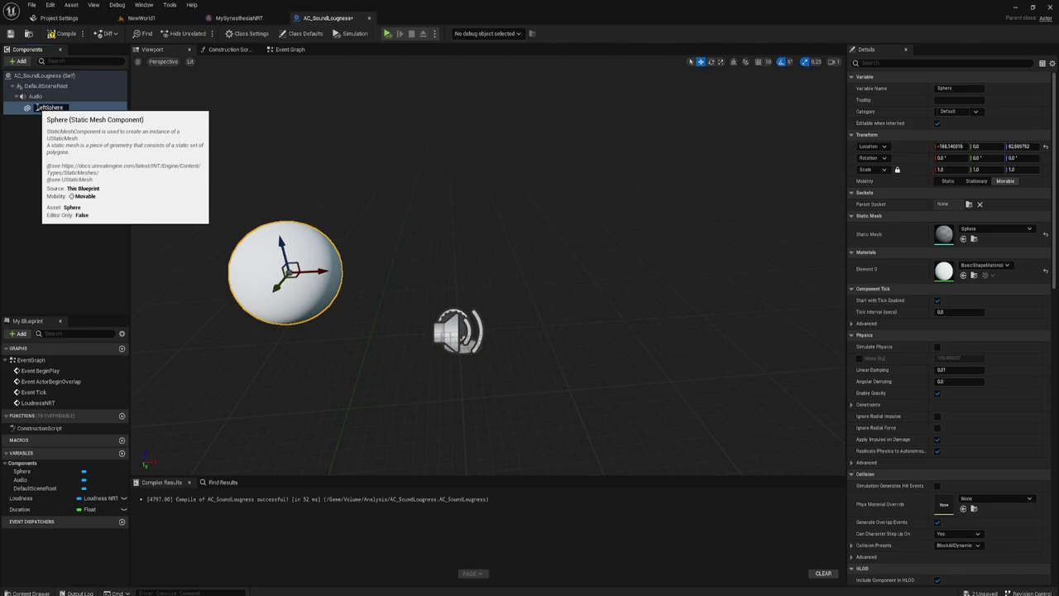
{"action": "key", "text": "ctrl+a"}
{"action": "left_click", "coordinate": [54, 153]}
{"action": "left_click", "coordinate": [38, 108]}
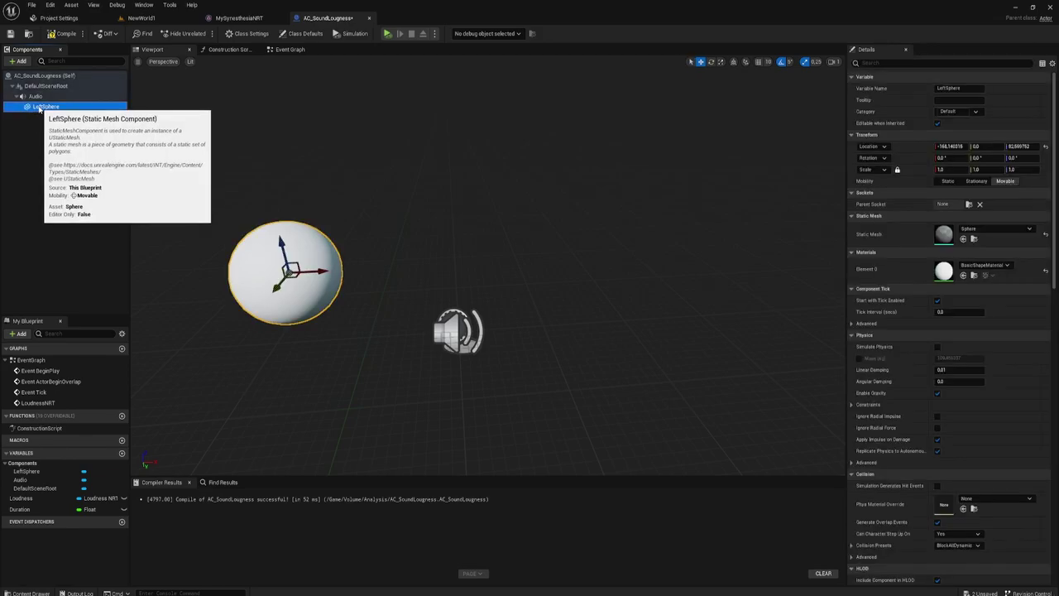
{"action": "right_click", "coordinate": [38, 109]}
Add a second sphere named RightSphere, move it to the right, and return to the Event Graph
{"action": "left_click", "coordinate": [36, 96]}
{"action": "left_click", "coordinate": [15, 60]}
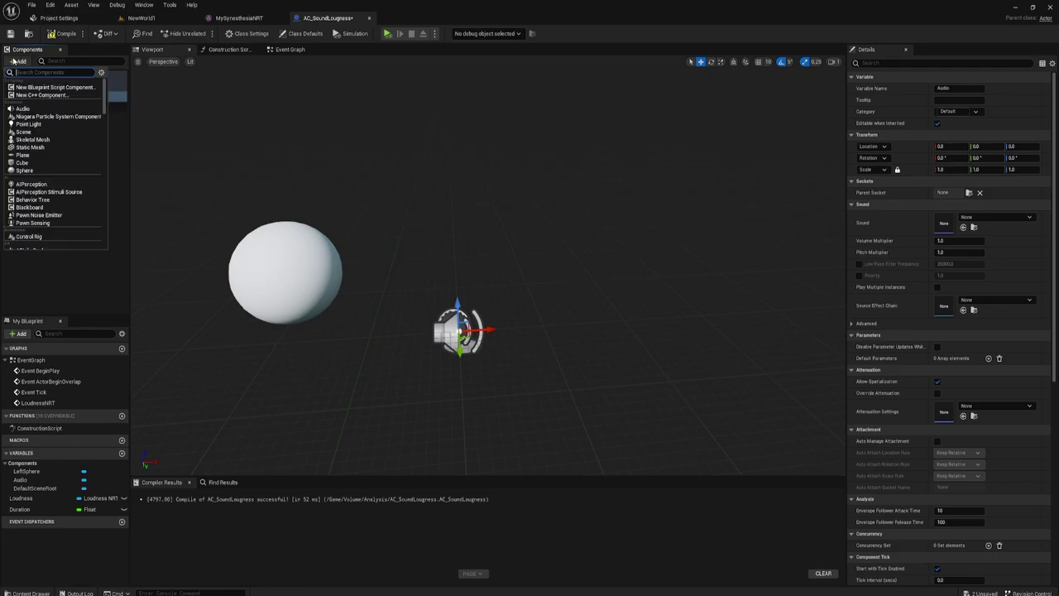
{"action": "key", "text": "Escape"}
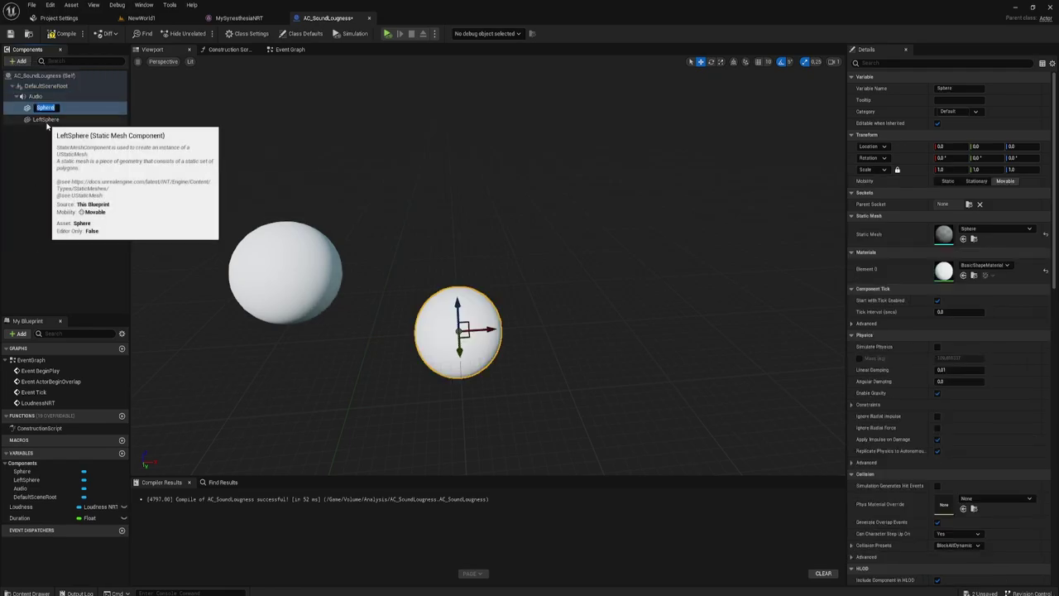
{"action": "type", "text": "LeftSphere"}
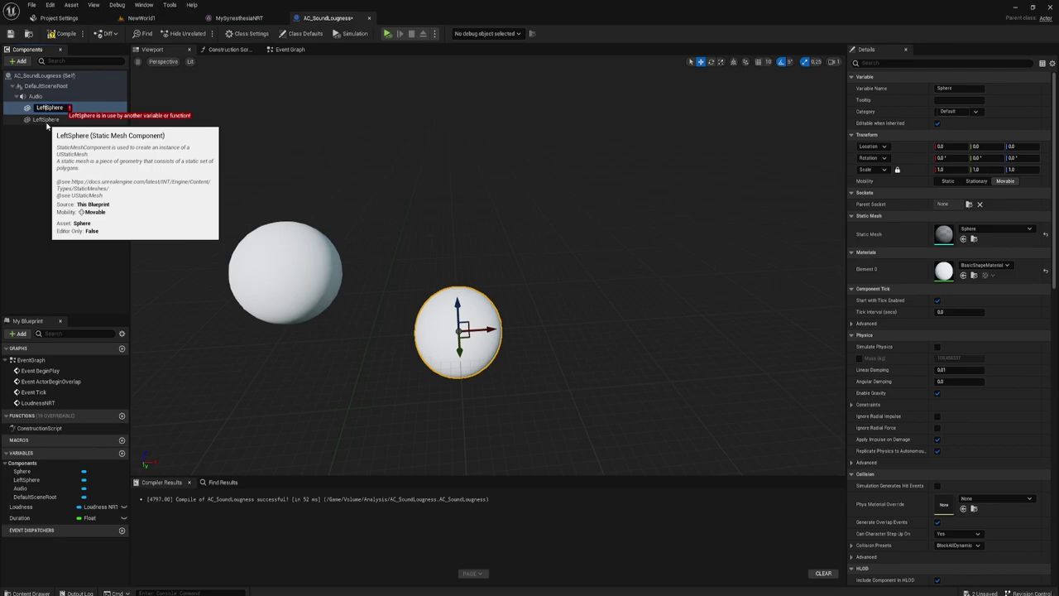
{"action": "key", "text": "BackSpace"}
{"action": "key", "text": "BackSpace"}
{"action": "key", "text": "BackSpace"}
{"action": "type", "text": "ight"}
{"action": "key", "text": "Return"}
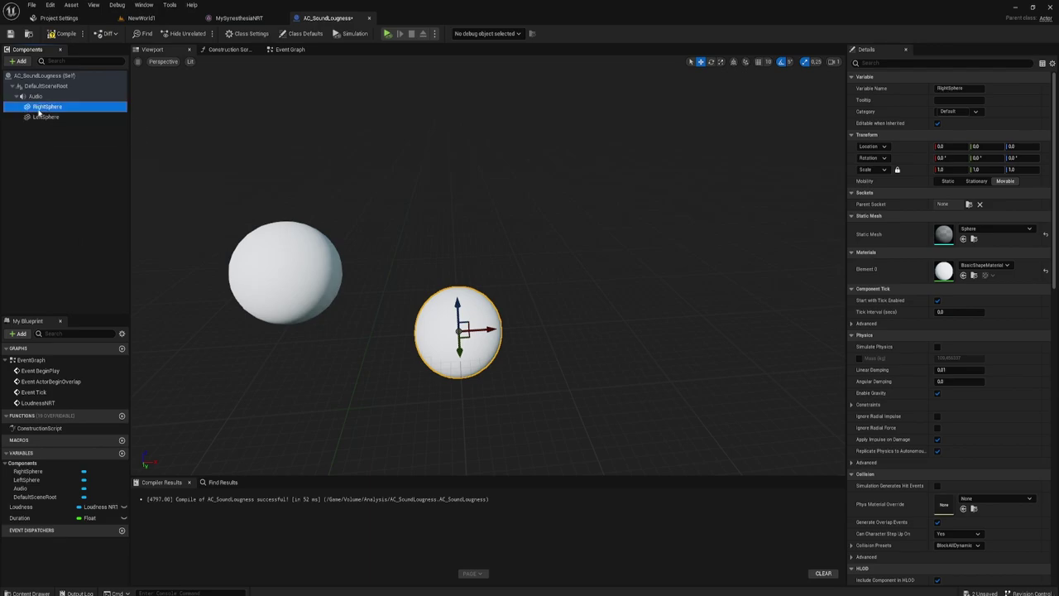
{"action": "left_click_drag", "start_coordinate": [458, 331], "coordinate": [509, 271]}
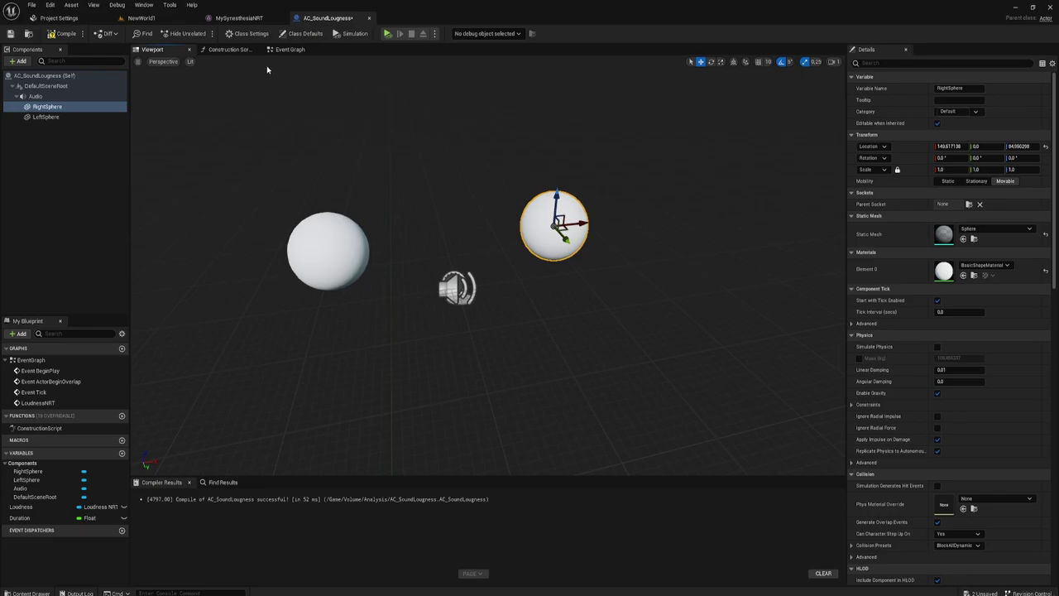
{"action": "left_click", "coordinate": [290, 50]}
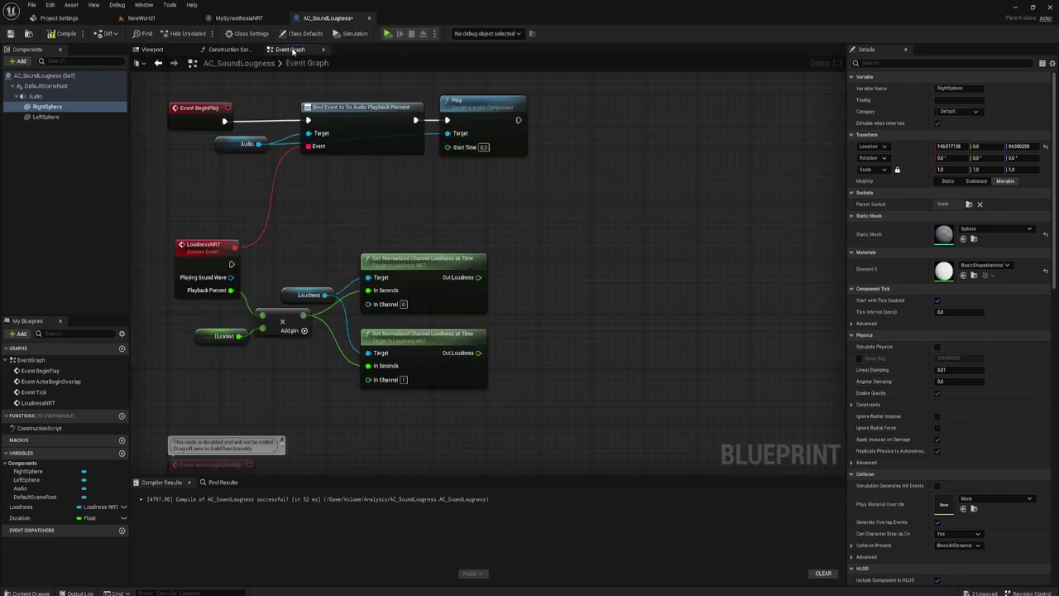
{"action": "left_click", "coordinate": [40, 107]}
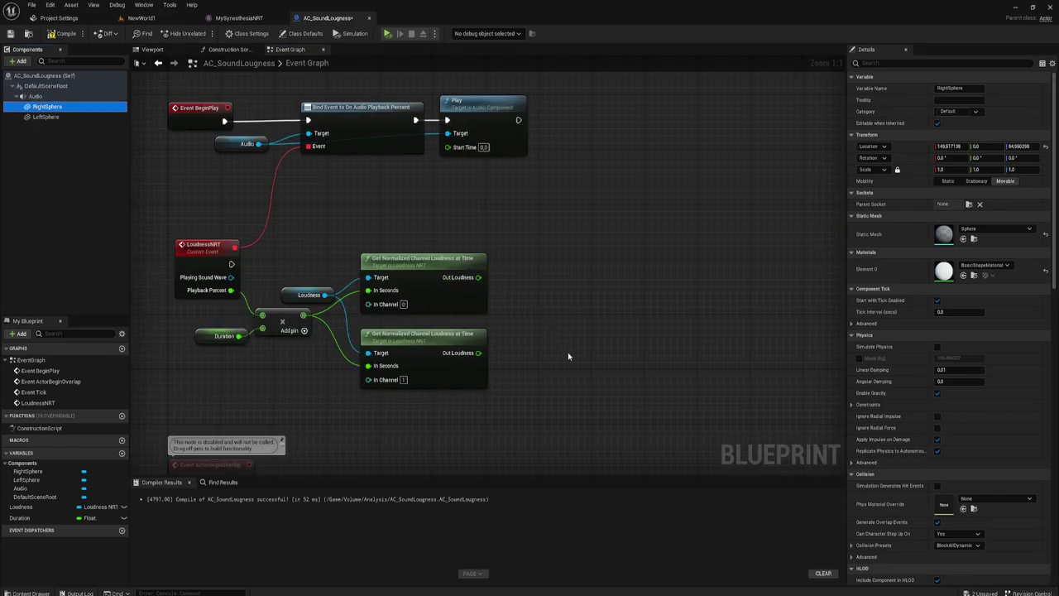
{"action": "right_click_drag", "start_coordinate": [568, 355], "coordinate": [534, 267]}
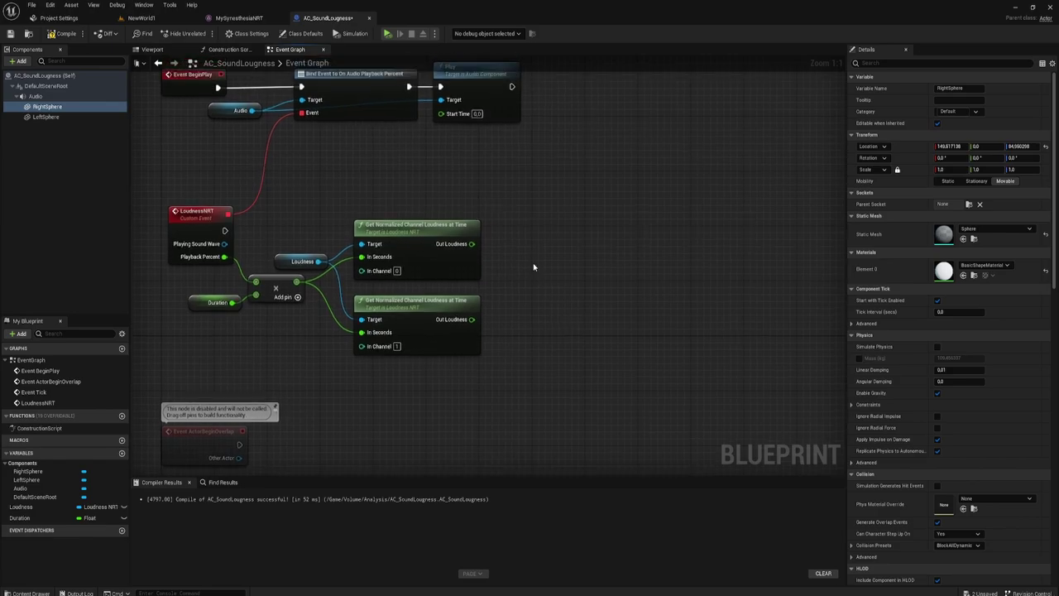
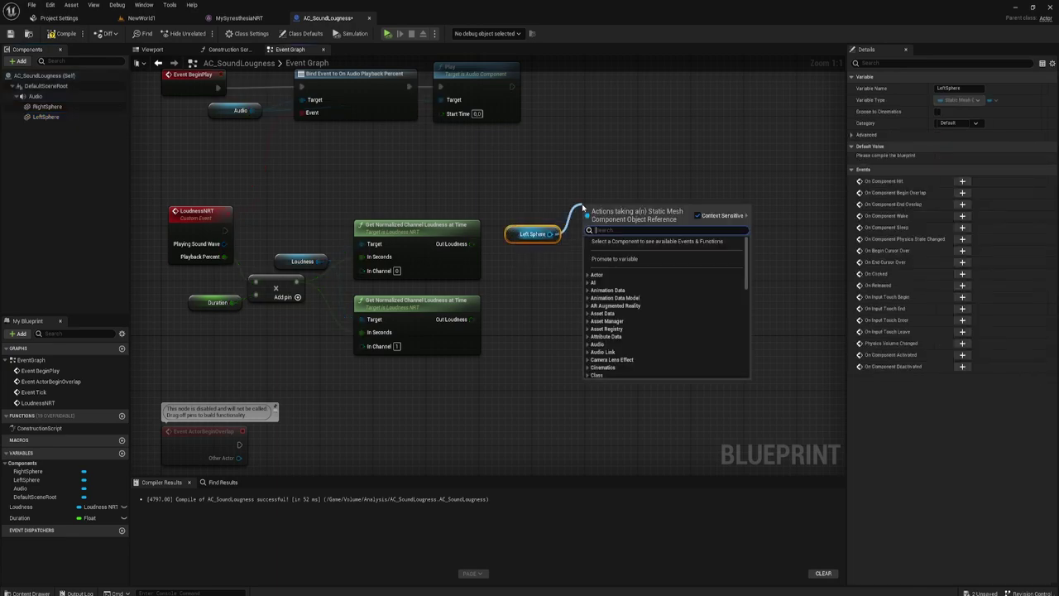
Add a Set Relative Scale 3D node for Left Sphere, driven by channel 0 Out Loudness
{"action": "type", "text": "set"}
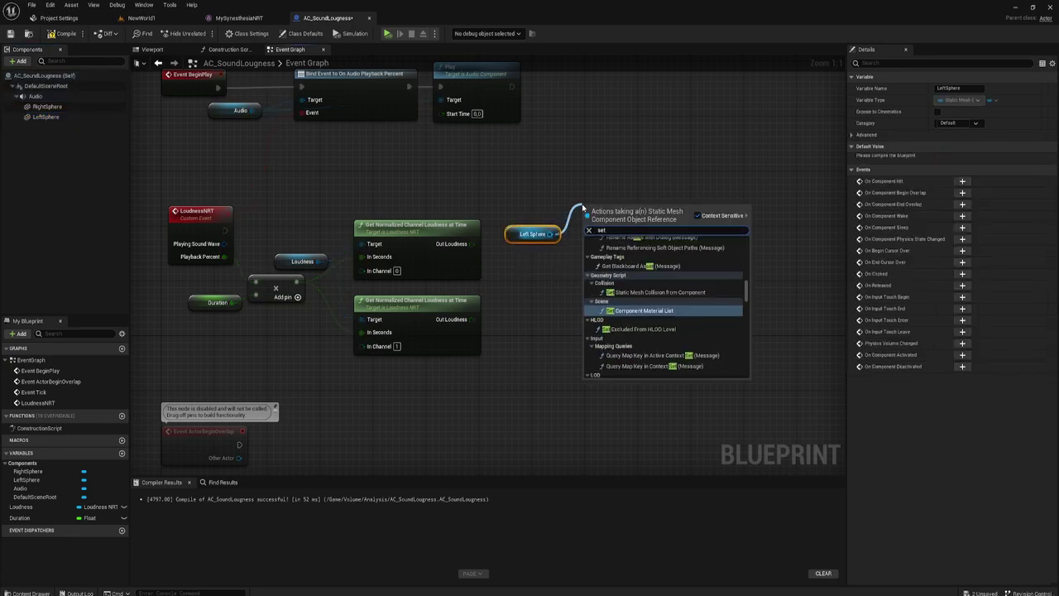
{"action": "type", "text": " relati"}
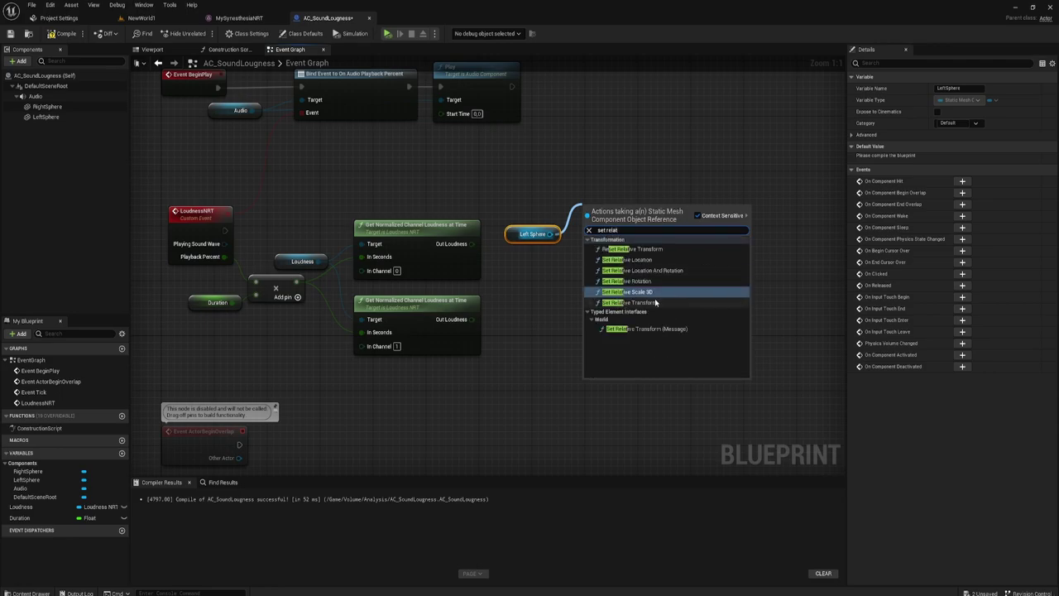
{"action": "left_click", "coordinate": [627, 292]}
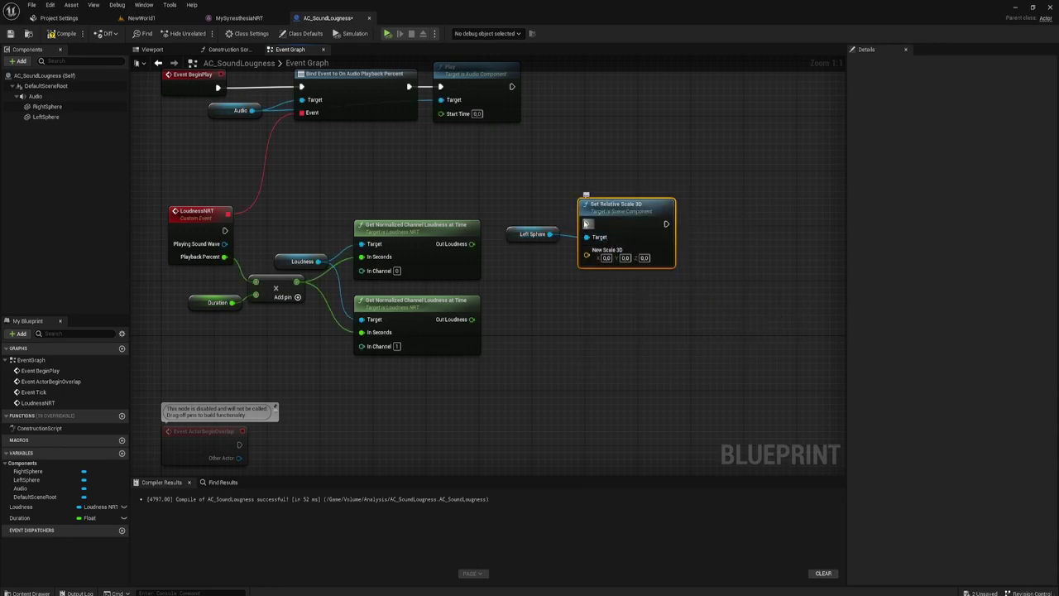
{"action": "left_click_drag", "start_coordinate": [586, 224], "coordinate": [227, 231]}
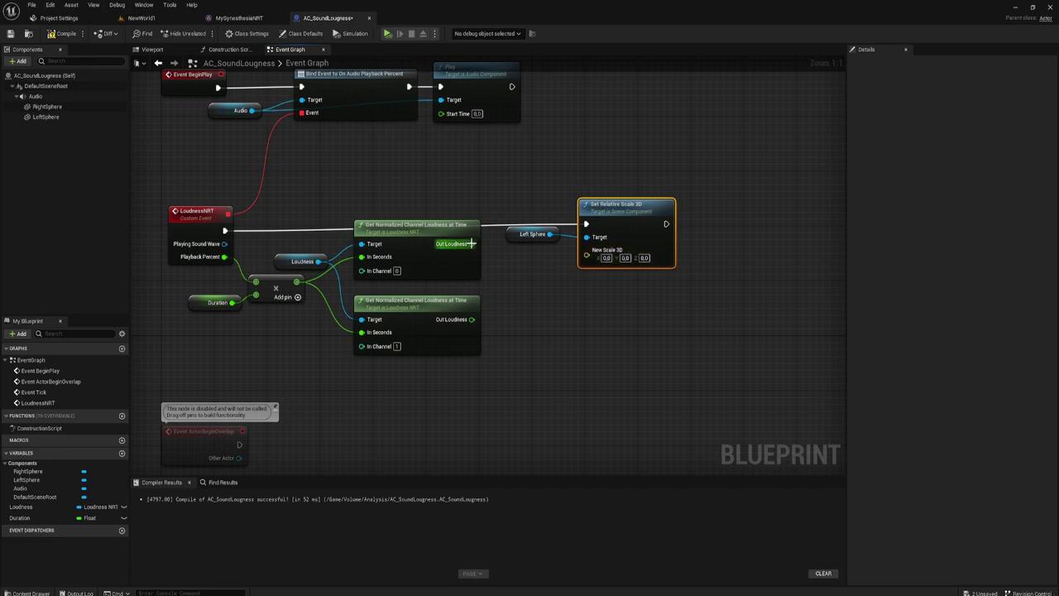
{"action": "mouse_move", "coordinate": [472, 244]}
{"action": "left_mouse_down"}
{"action": "mouse_move", "coordinate": [586, 257]}
{"action": "mouse_move", "coordinate": [548, 261]}
{"action": "left_mouse_up"}
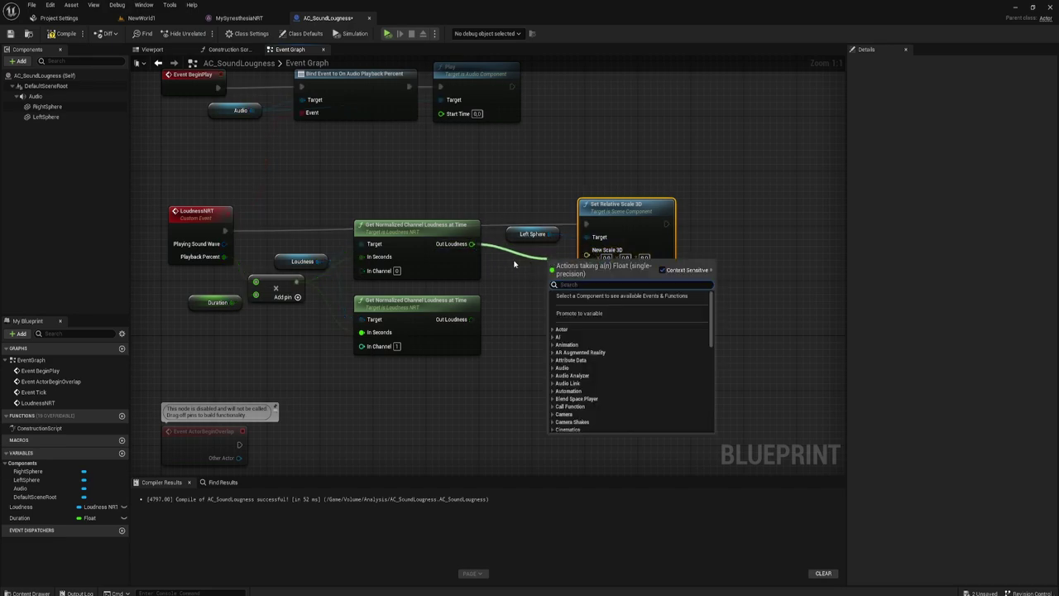
{"action": "left_click", "coordinate": [508, 260]}
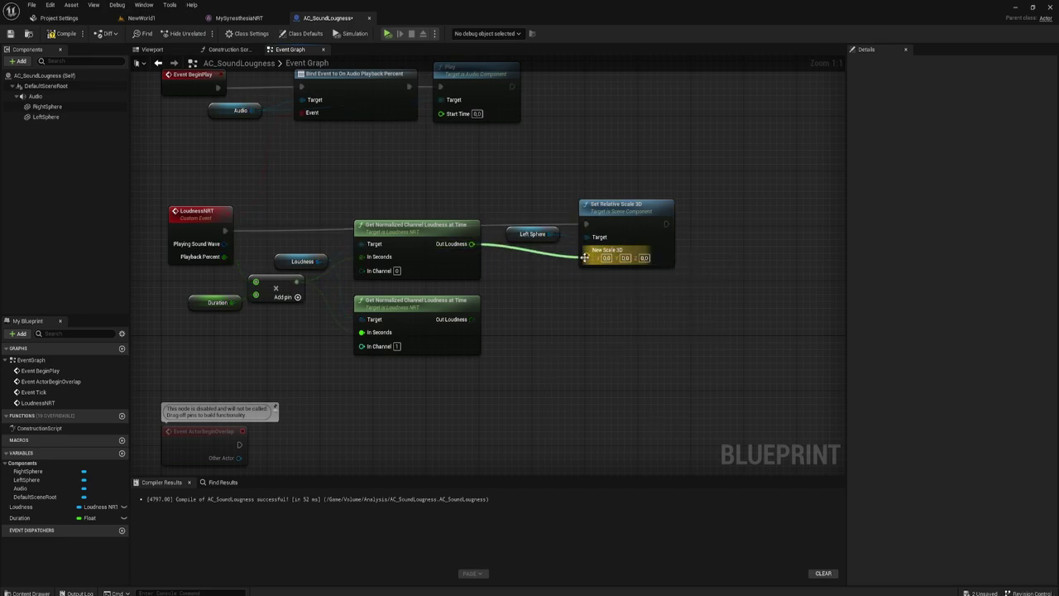
{"action": "left_click_drag", "start_coordinate": [471, 243], "coordinate": [587, 257]}
{"action": "left_click_drag", "start_coordinate": [483, 205], "coordinate": [522, 240]}
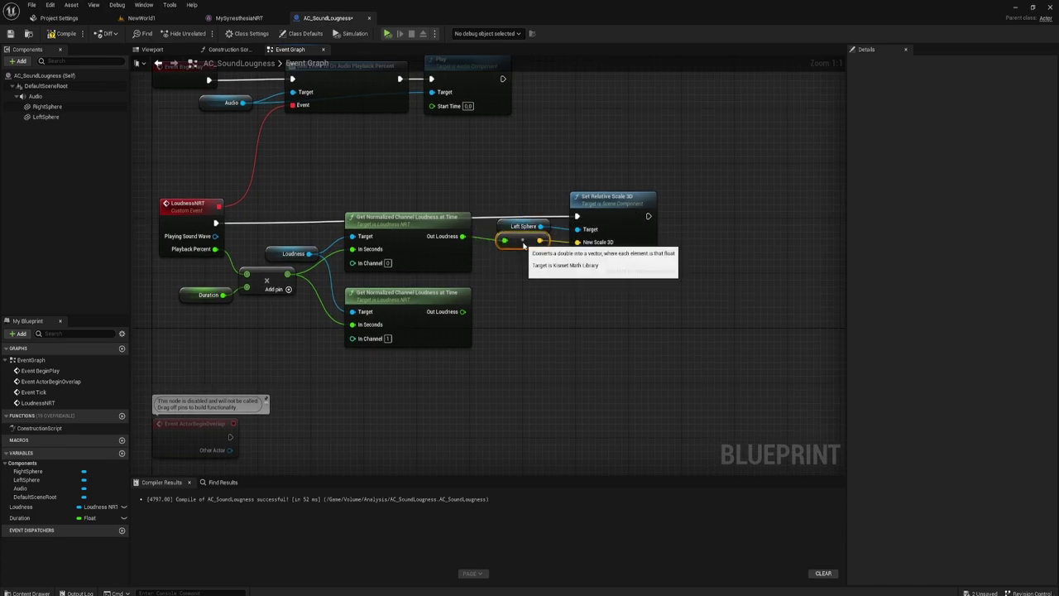
{"action": "right_click_drag", "start_coordinate": [598, 301], "coordinate": [539, 245]}
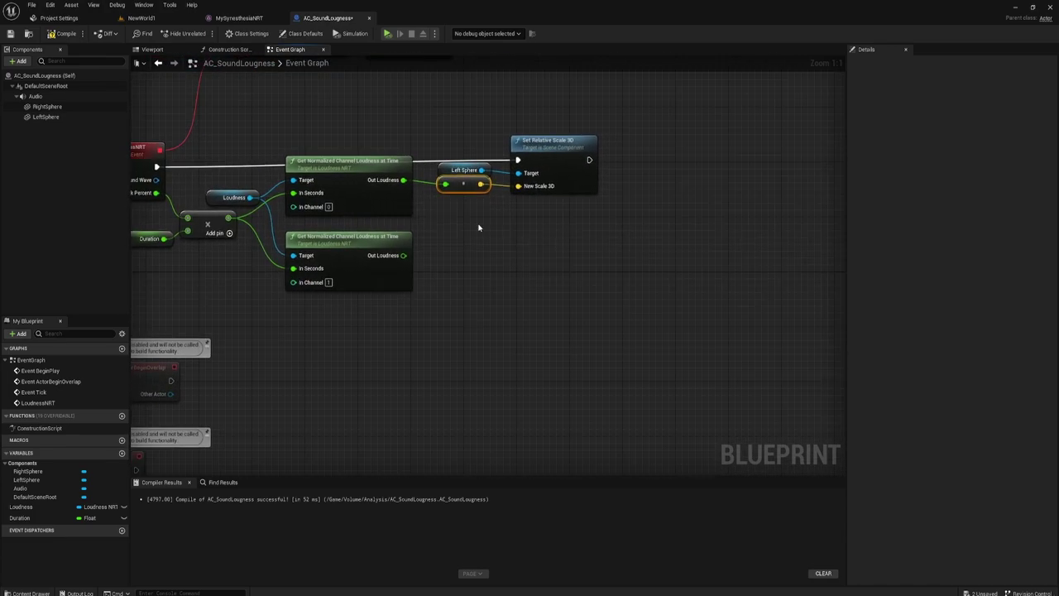
Duplicate the scaling nodes and chain the copy to scale Right Sphere from channel 1 loudness
{"action": "left_click_drag", "start_coordinate": [468, 218], "coordinate": [540, 129]}
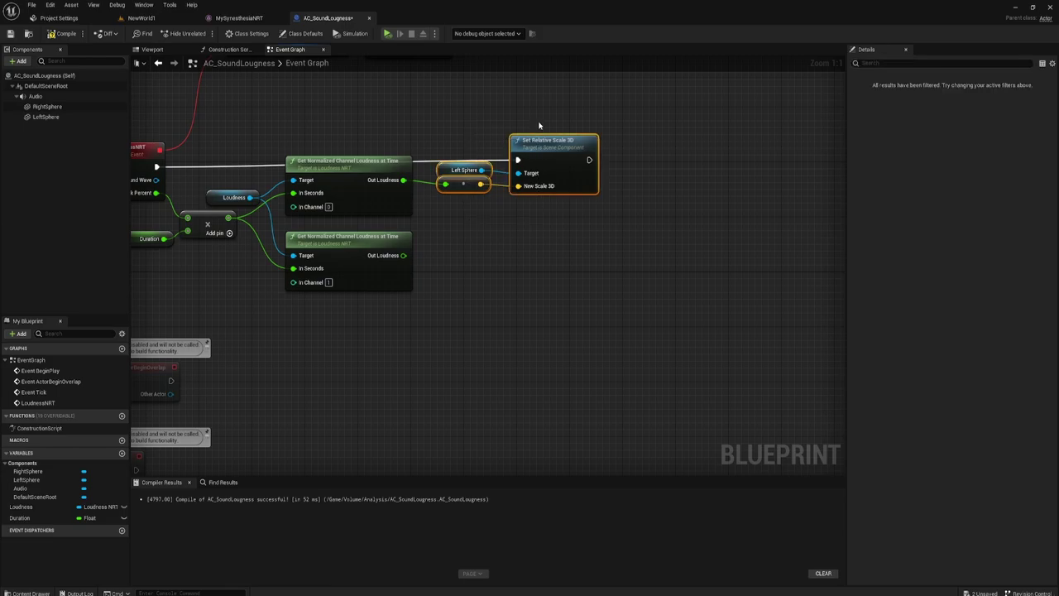
{"action": "key", "text": "ctrl+d"}
{"action": "left_click_drag", "start_coordinate": [605, 238], "coordinate": [672, 265]}
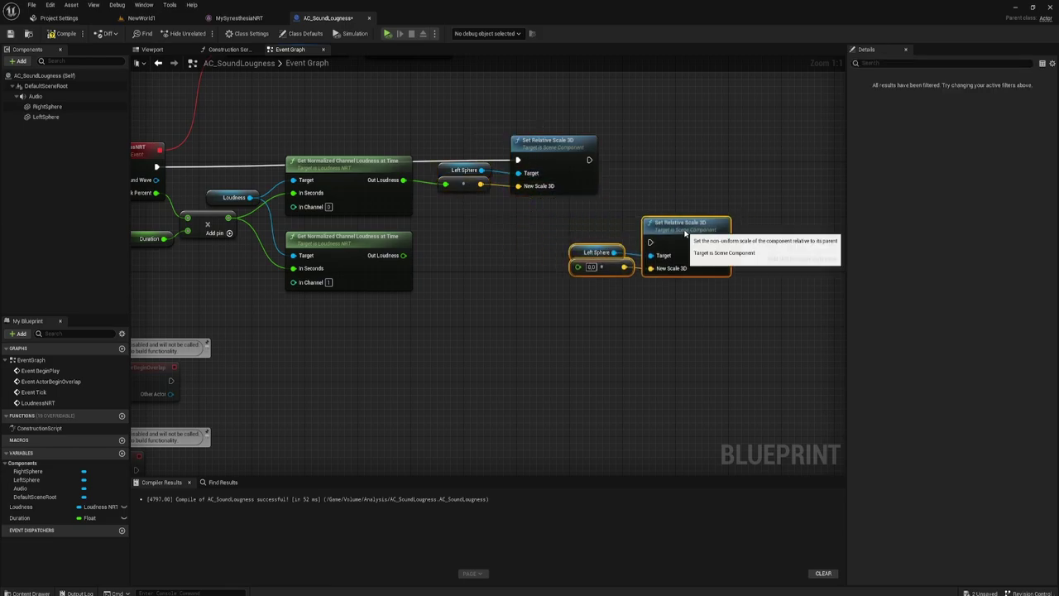
{"action": "left_click_drag", "start_coordinate": [590, 160], "coordinate": [646, 242]}
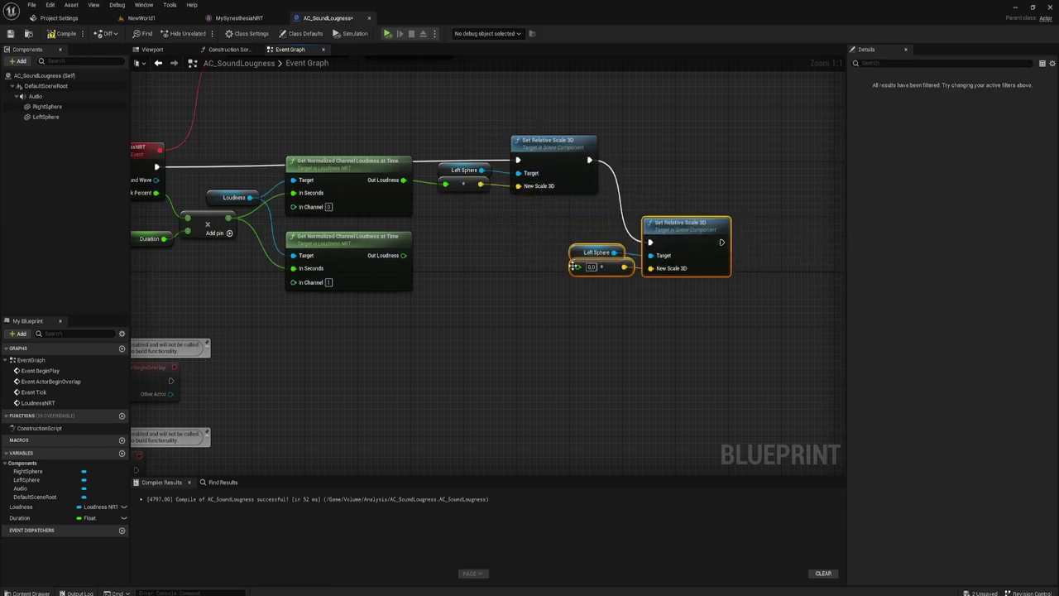
{"action": "left_click_drag", "start_coordinate": [578, 267], "coordinate": [404, 258]}
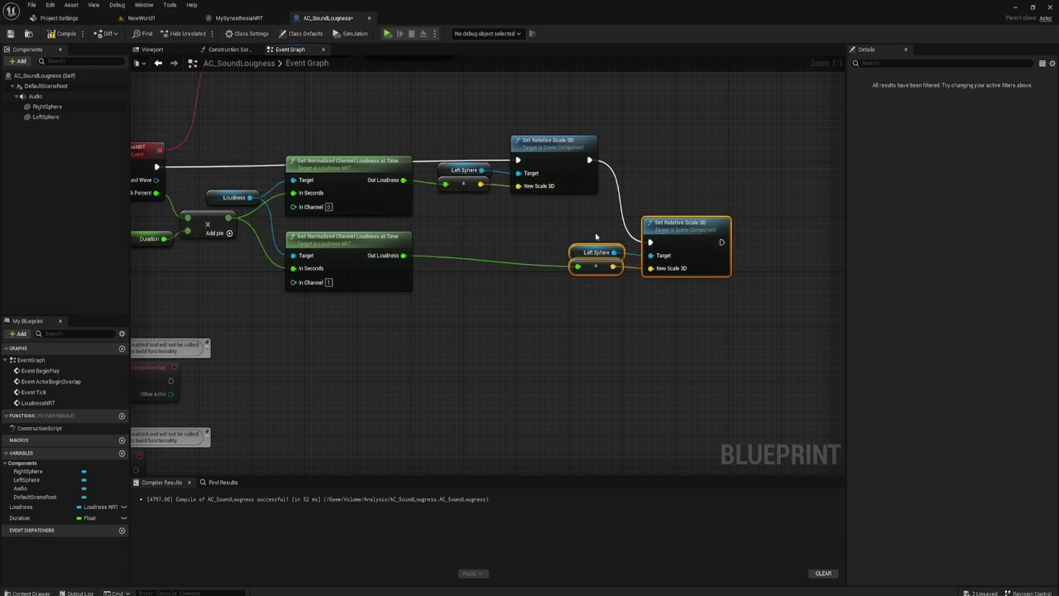
{"action": "mouse_move", "coordinate": [46, 106]}
{"action": "left_mouse_down"}
{"action": "mouse_move", "coordinate": [577, 253]}
{"action": "mouse_move", "coordinate": [580, 238]}
{"action": "left_mouse_up"}
{"action": "left_click", "coordinate": [540, 328]}
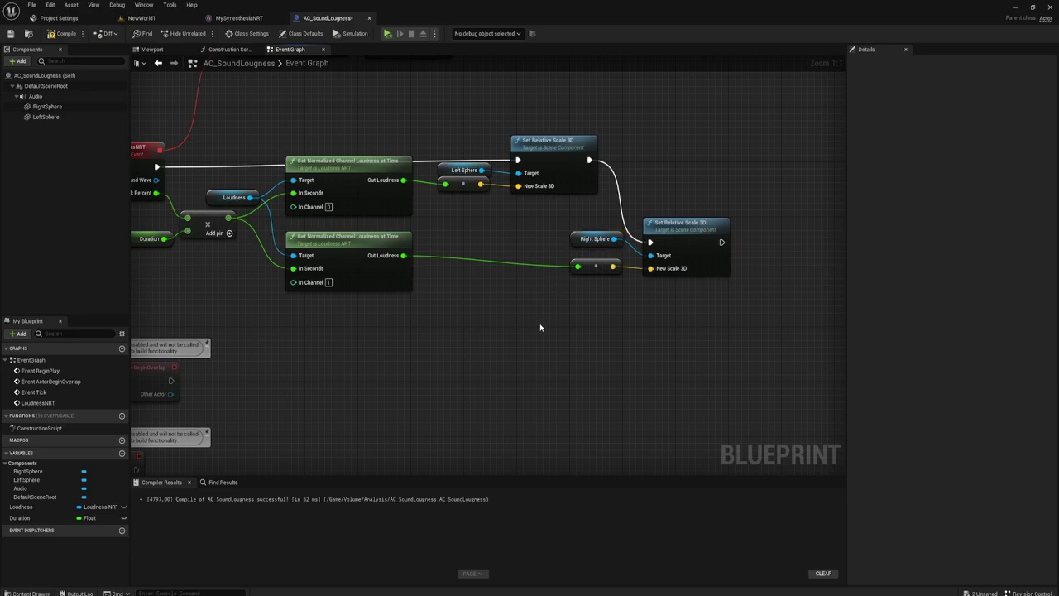
{"action": "right_click_drag", "start_coordinate": [541, 328], "coordinate": [285, 210]}
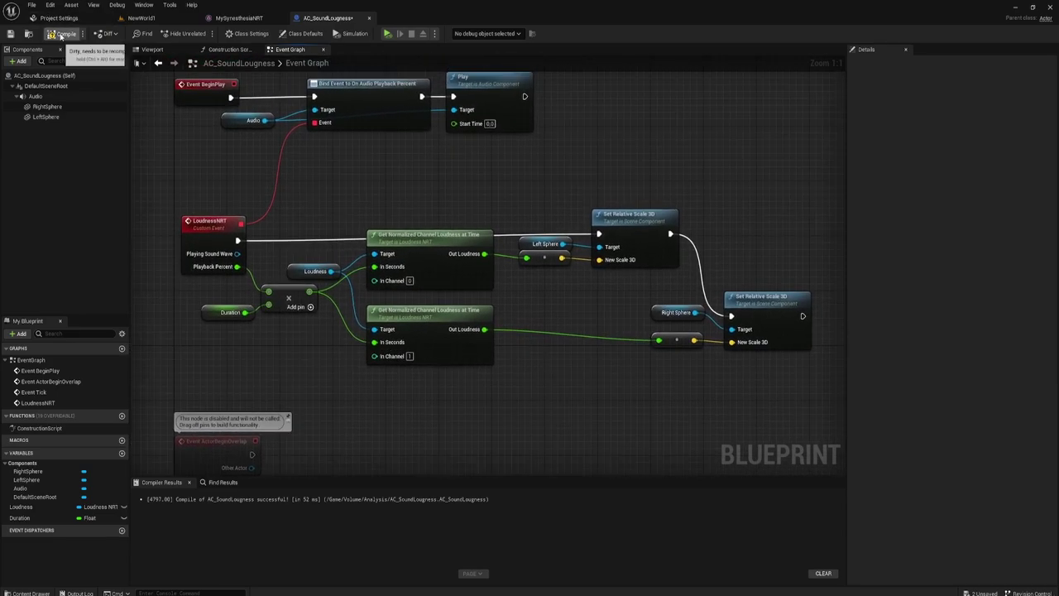
Compile the blueprint, drop an AC_SoundLoudness actor onto open ground in NewWorld1, and play
{"action": "left_click", "coordinate": [62, 33]}
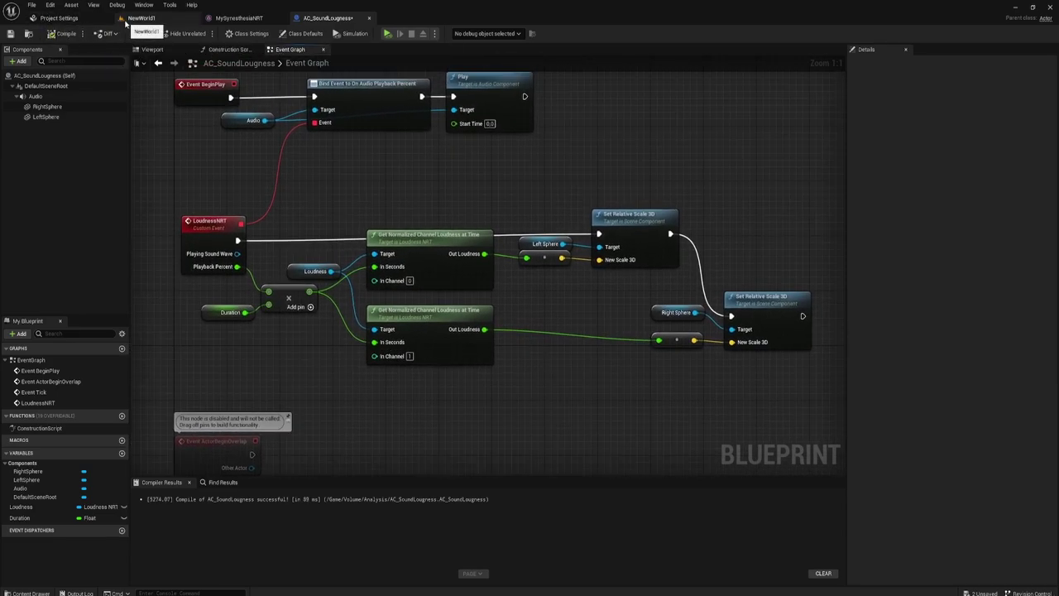
{"action": "left_click", "coordinate": [170, 18]}
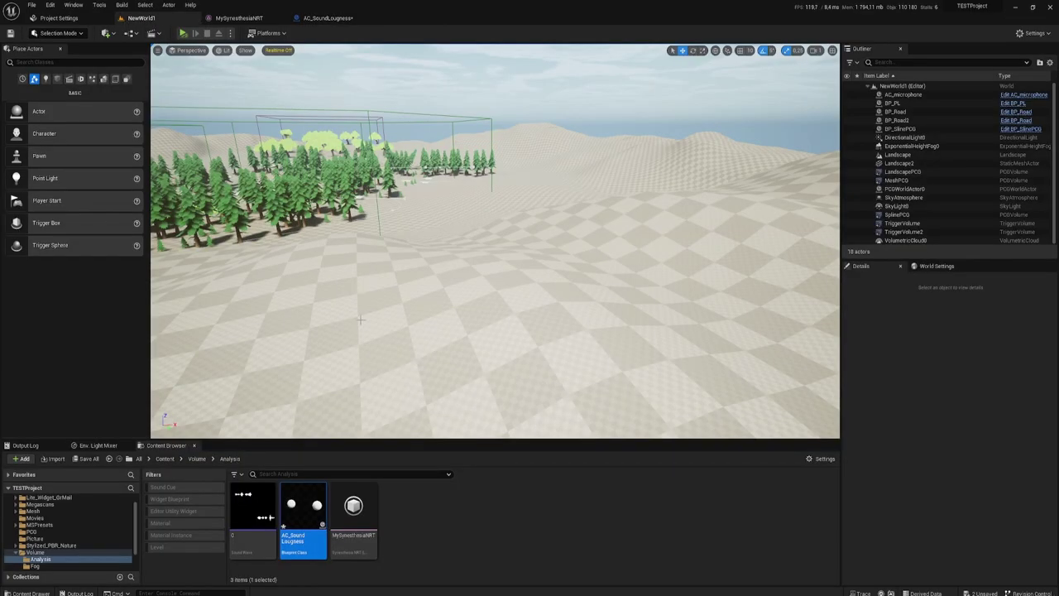
{"action": "mouse_move", "coordinate": [360, 319]}
{"action": "right_mouse_down"}
{"action": "mouse_move", "coordinate": [431, 314]}
{"action": "mouse_move", "coordinate": [430, 364]}
{"action": "right_mouse_up"}
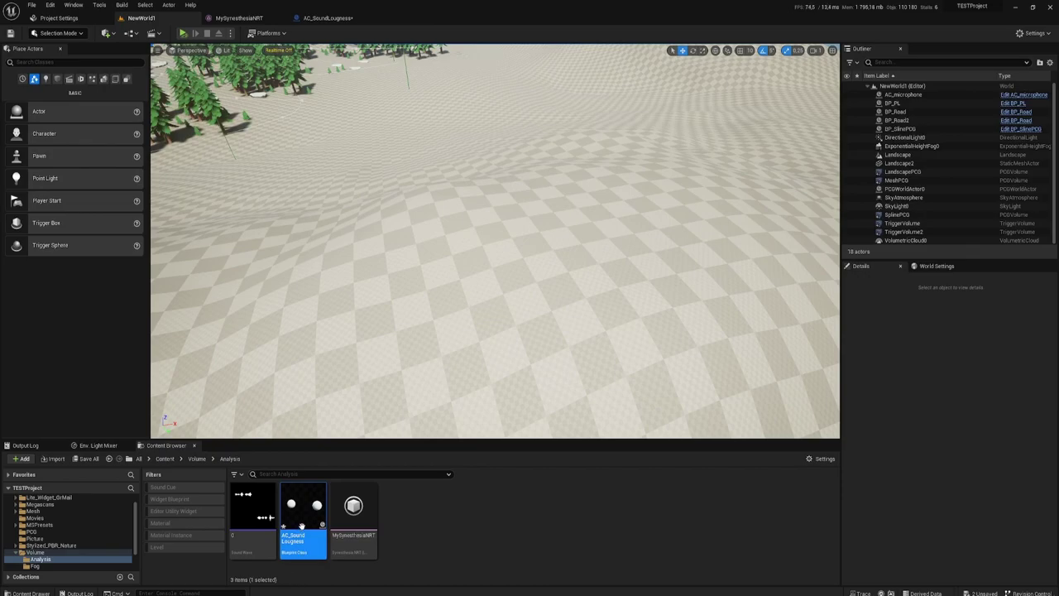
{"action": "left_click_drag", "start_coordinate": [302, 526], "coordinate": [554, 245]}
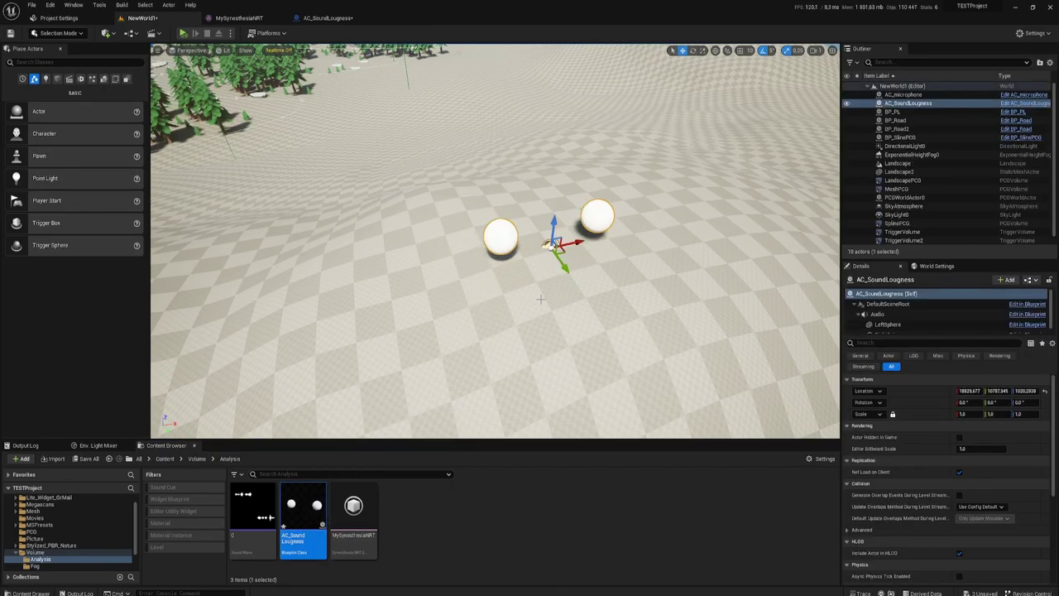
{"action": "left_click", "coordinate": [183, 33]}
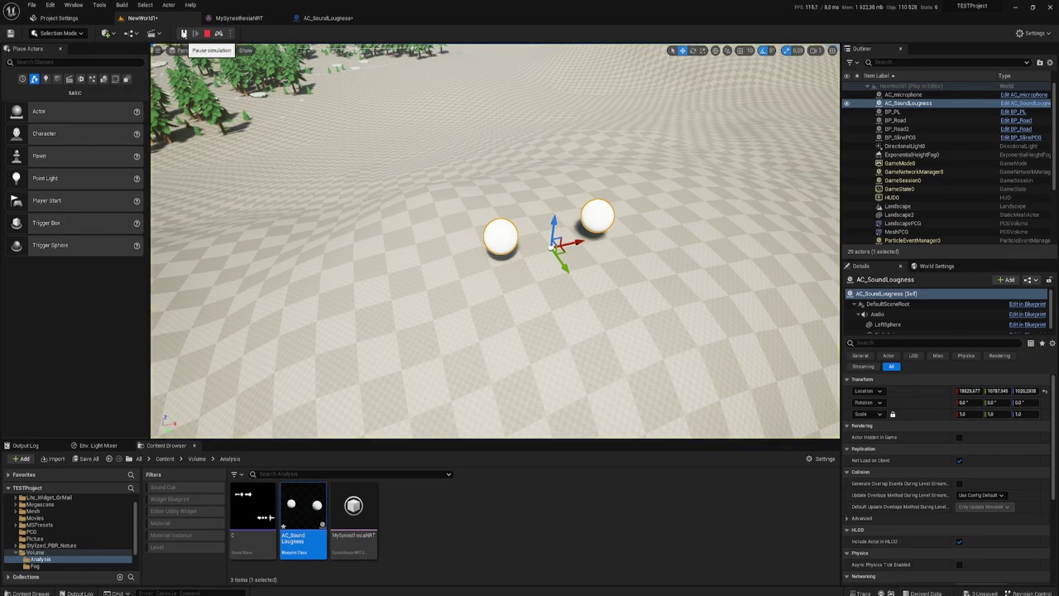
Set the Loudness variable's default to MySynesthesiaNRT, recompile, and return to NewWorld1
{"action": "left_click", "coordinate": [344, 18]}
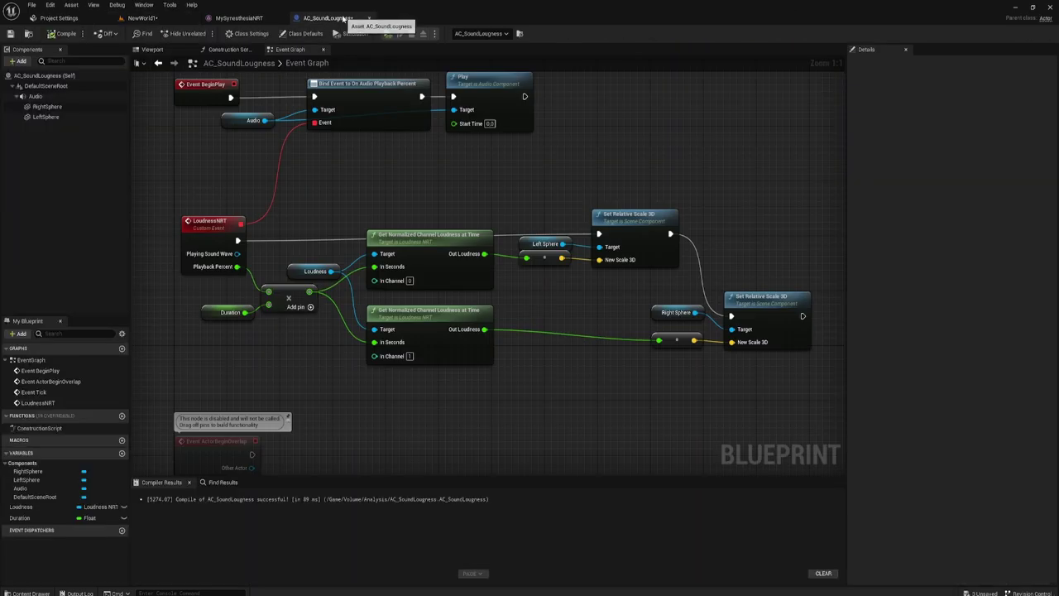
{"action": "right_click_drag", "start_coordinate": [346, 227], "coordinate": [364, 235]}
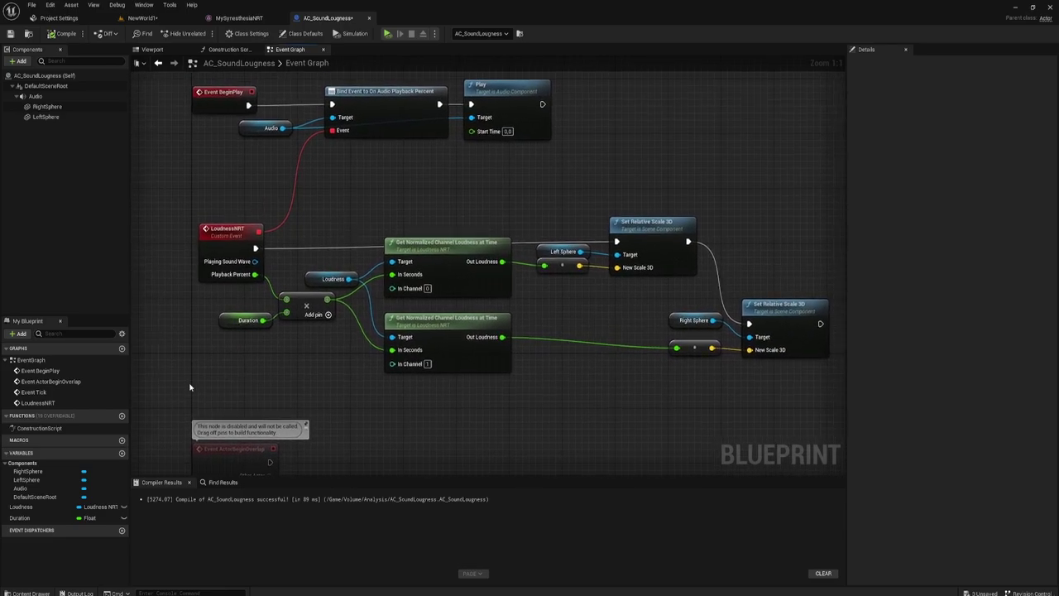
{"action": "left_click", "coordinate": [33, 507]}
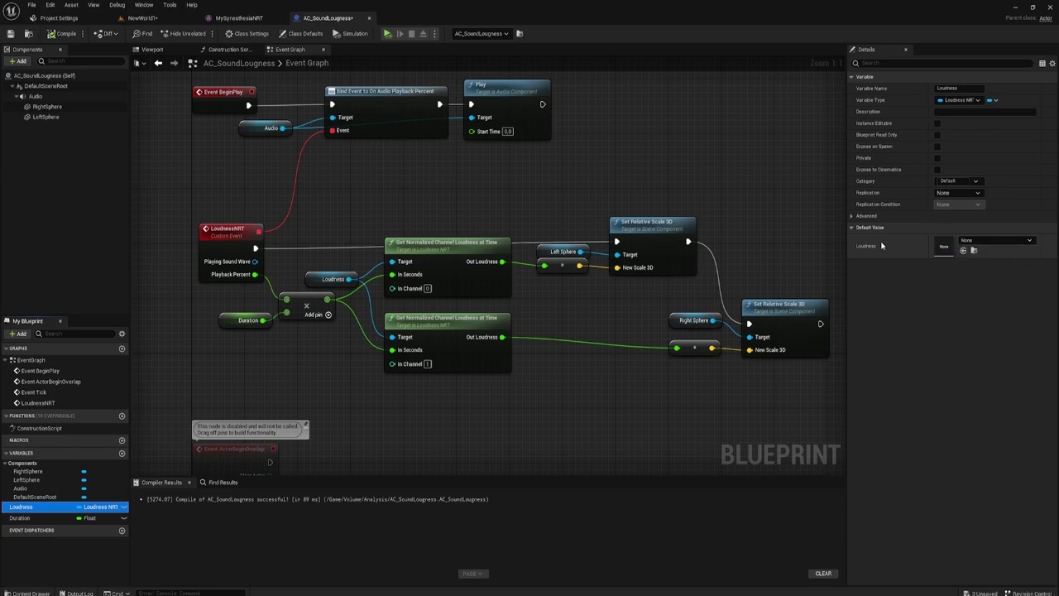
{"action": "left_click", "coordinate": [994, 242]}
{"action": "left_click", "coordinate": [990, 334]}
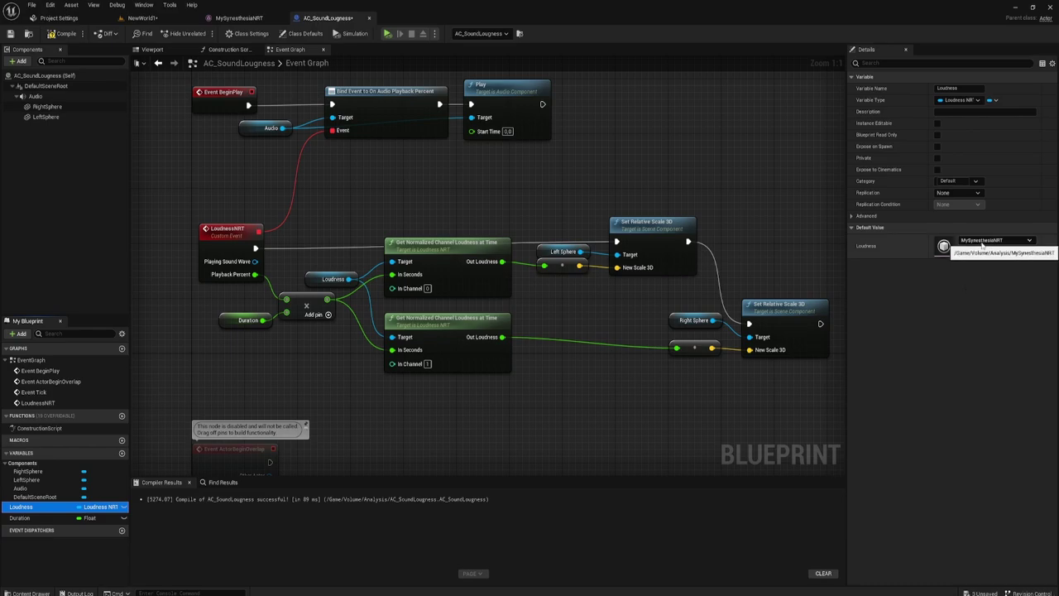
{"action": "left_click", "coordinate": [62, 33]}
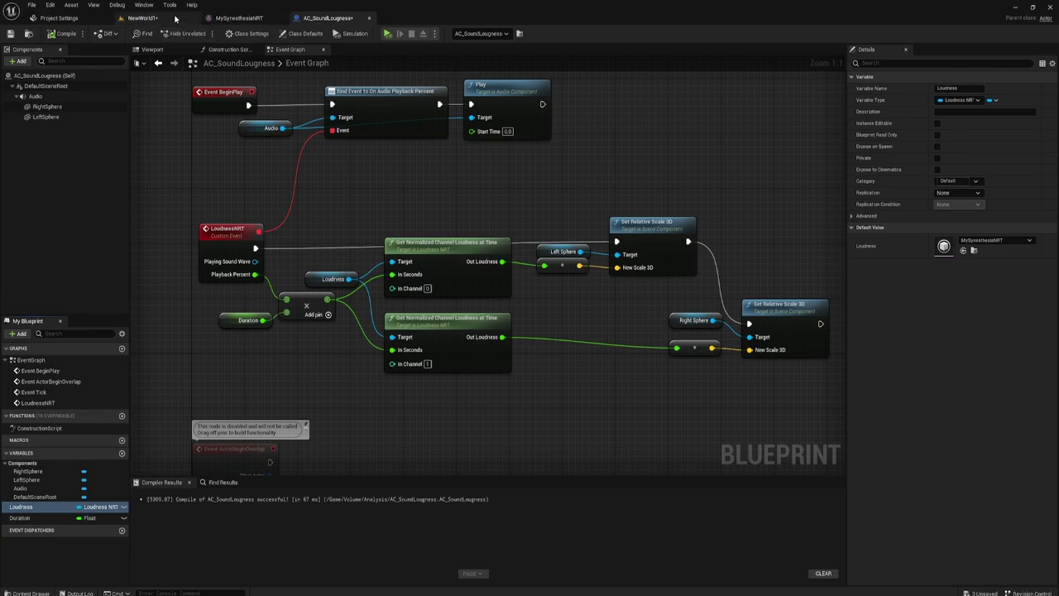
{"action": "left_click", "coordinate": [143, 18]}
Play NewWorld1 to test the spheres, stop it, and reopen the AC_SoundLoudness event graph
{"action": "left_click", "coordinate": [184, 33]}
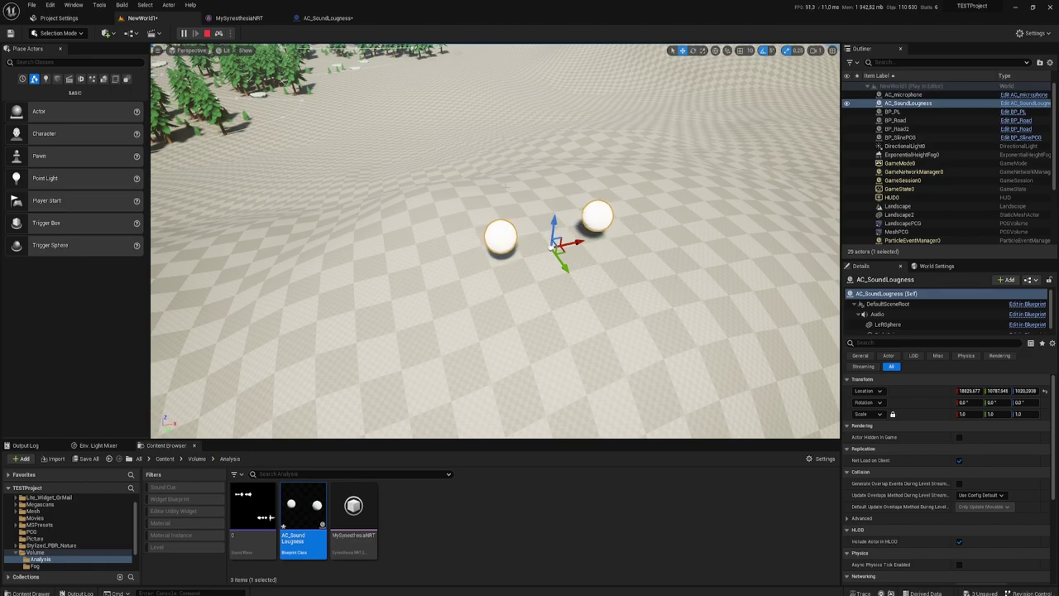
{"action": "left_click", "coordinate": [208, 34]}
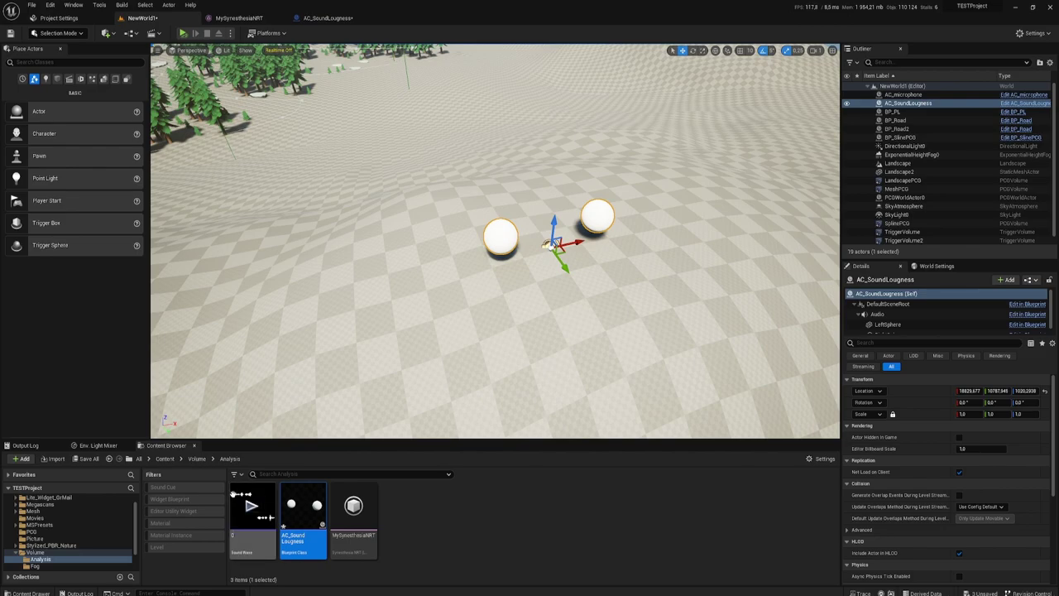
{"action": "left_click", "coordinate": [327, 18]}
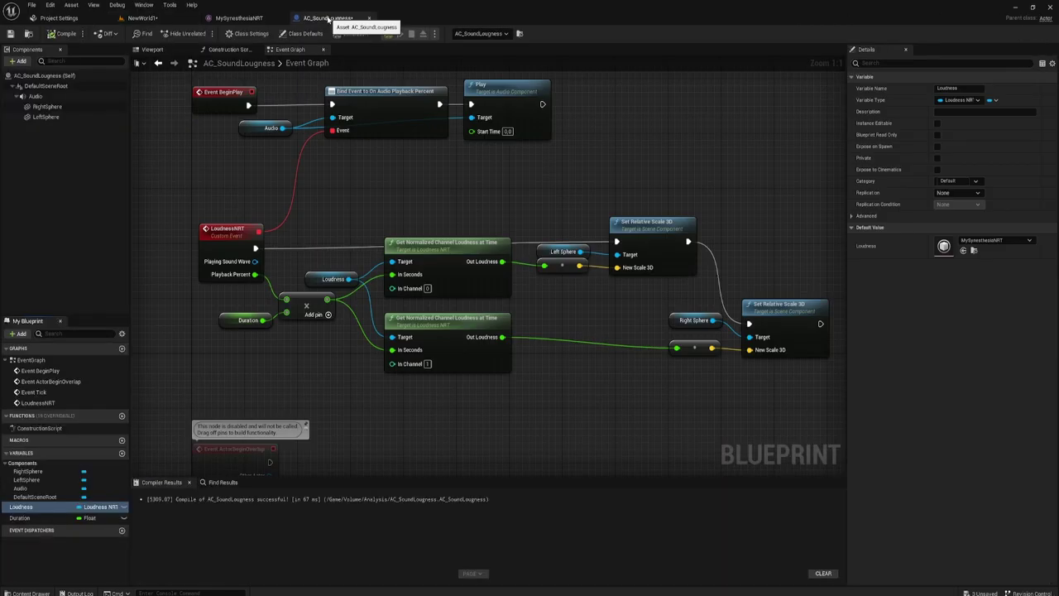
Switch MySynesthesiaNRT to analyse sound wave 0, save it, and run a quick simulation
{"action": "left_click", "coordinate": [245, 17]}
{"action": "left_click", "coordinate": [466, 112]}
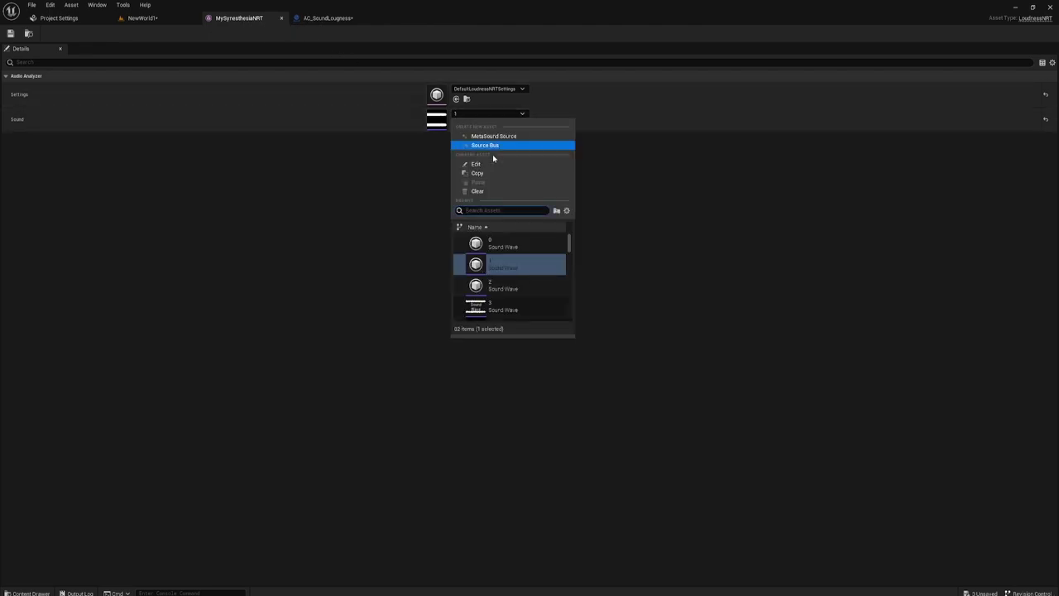
{"action": "left_click", "coordinate": [503, 245]}
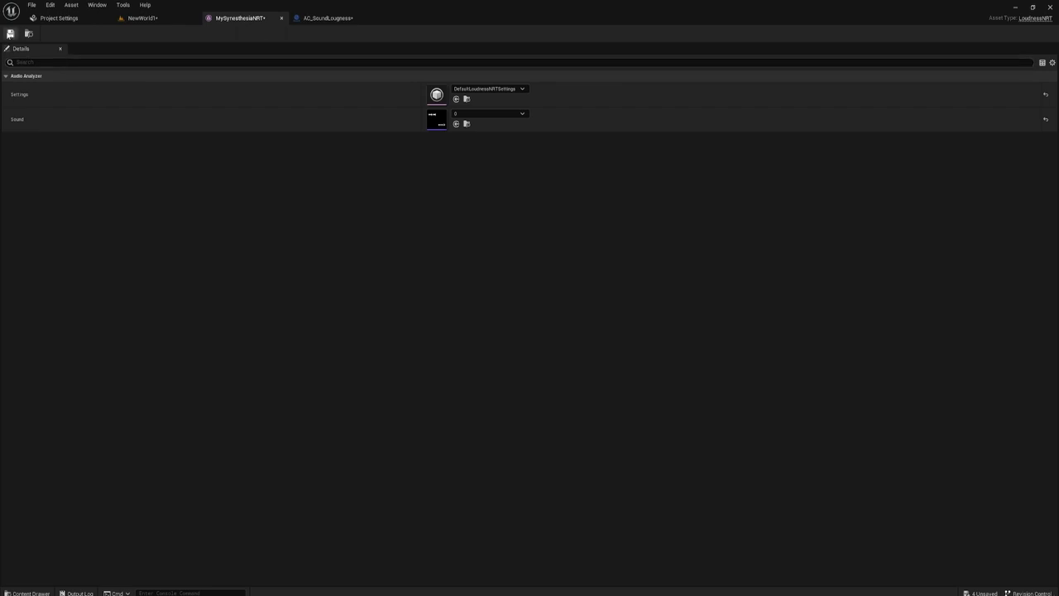
{"action": "left_click", "coordinate": [10, 33]}
{"action": "left_click", "coordinate": [185, 18]}
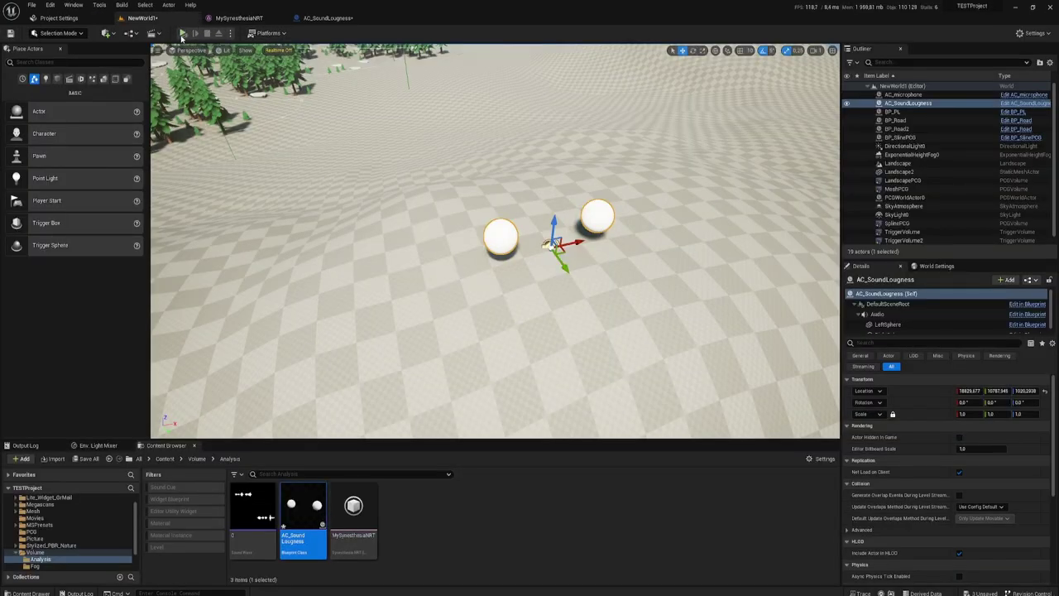
{"action": "left_click", "coordinate": [184, 33]}
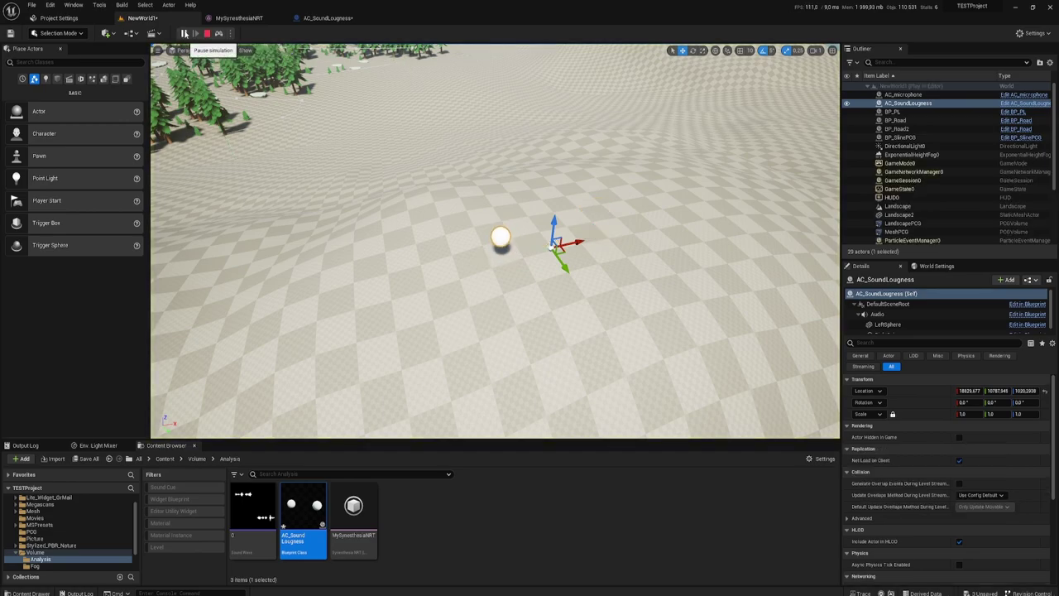
{"action": "left_click", "coordinate": [207, 33]}
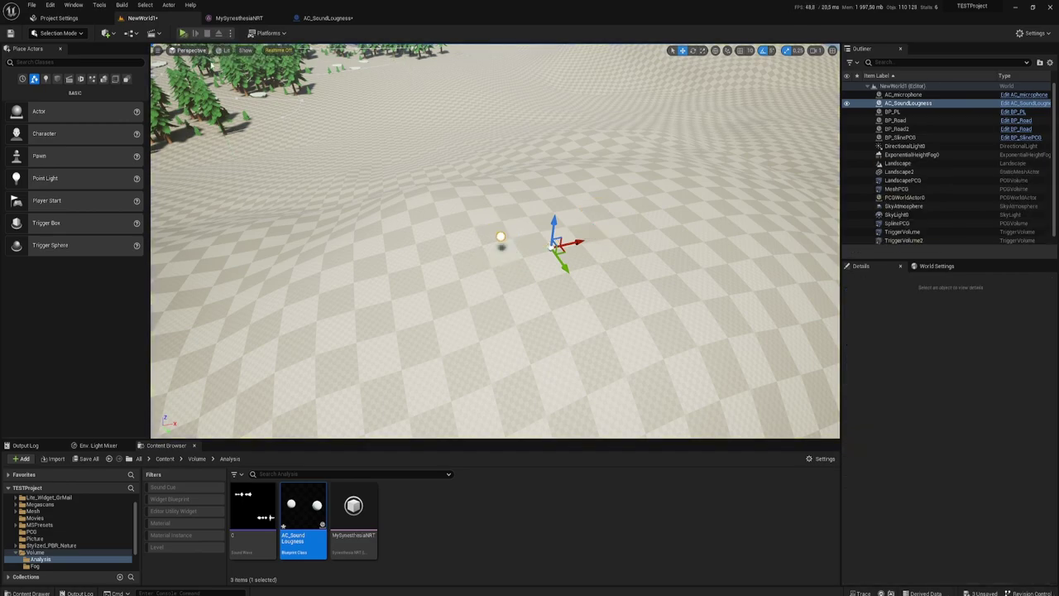
Recompile the AC_SoundLougness Blueprint and simulate NewWorld1 again before stopping
{"action": "left_click", "coordinate": [327, 17]}
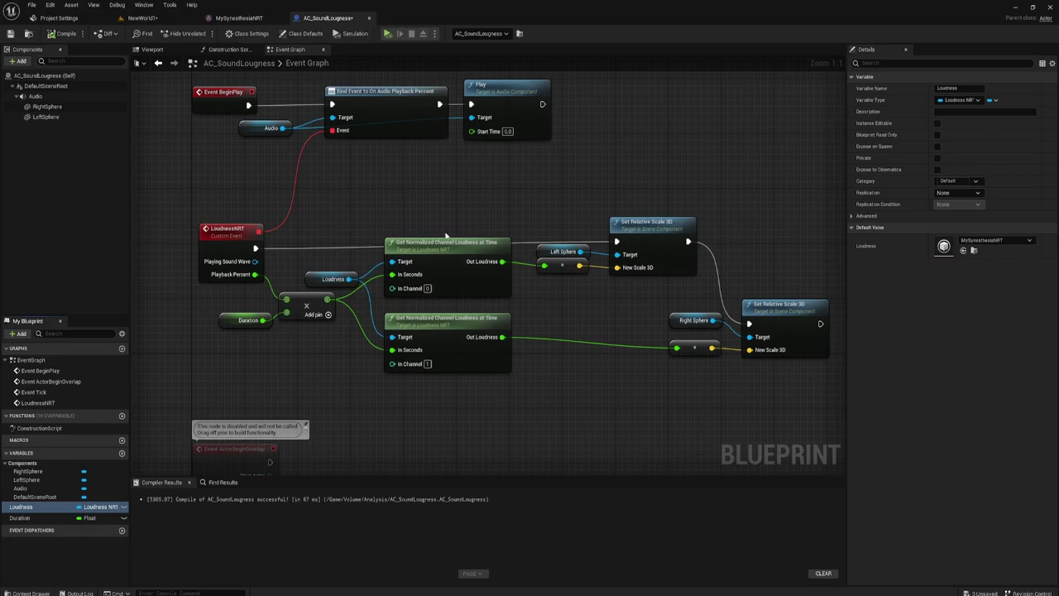
{"action": "right_click_drag", "start_coordinate": [371, 207], "coordinate": [375, 199]}
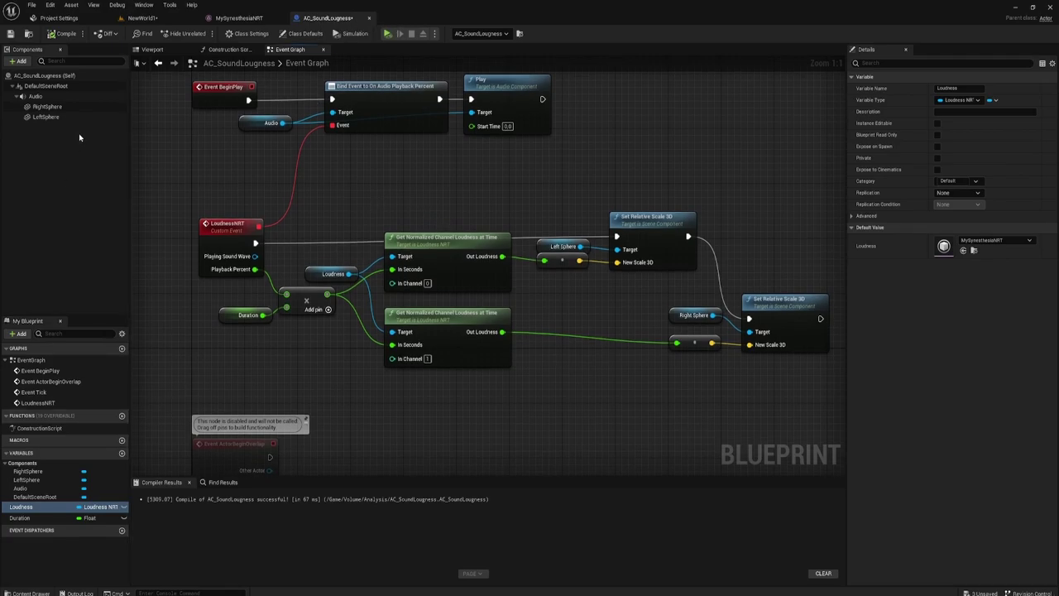
{"action": "left_click", "coordinate": [62, 33]}
{"action": "left_click", "coordinate": [240, 18]}
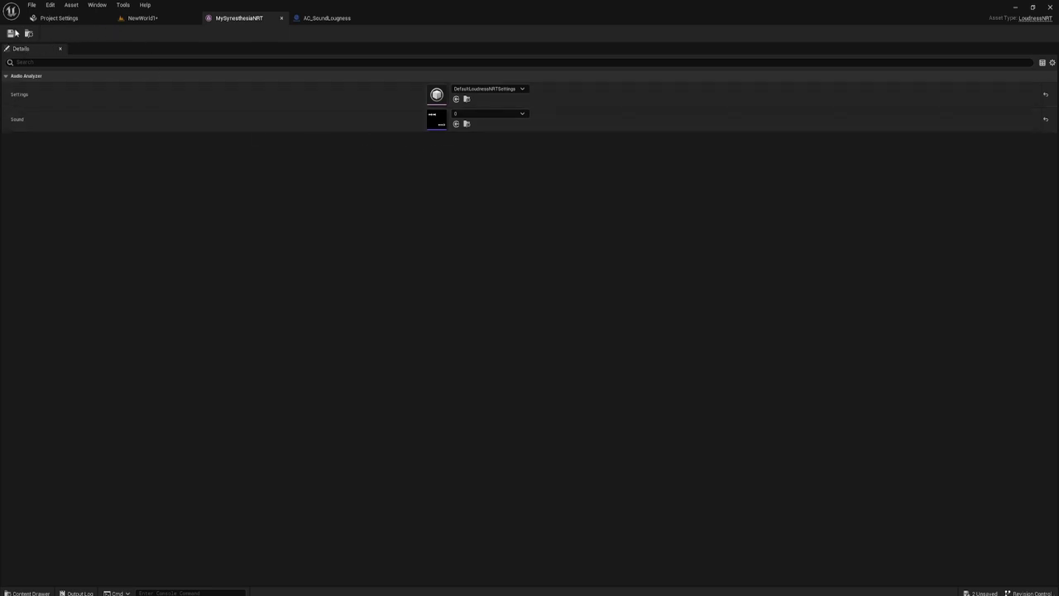
{"action": "left_click", "coordinate": [166, 20]}
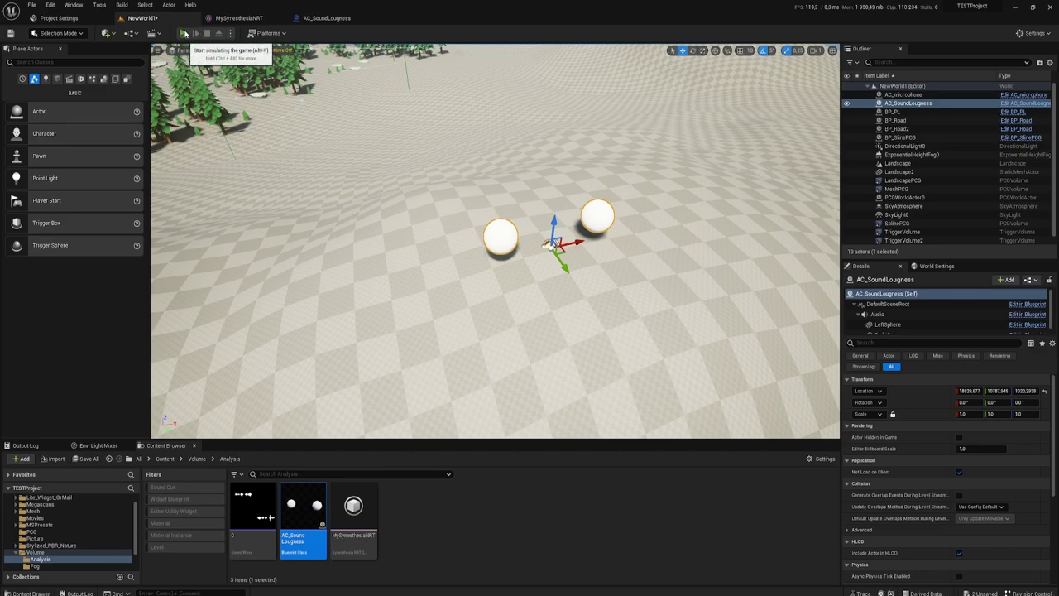
{"action": "left_click", "coordinate": [183, 34]}
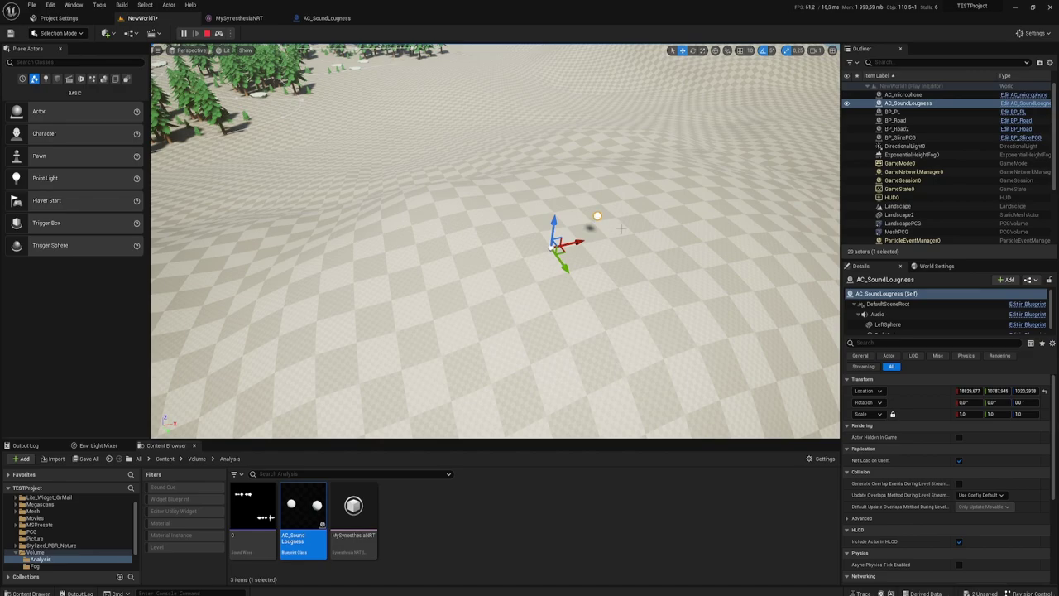
{"action": "left_click", "coordinate": [207, 33]}
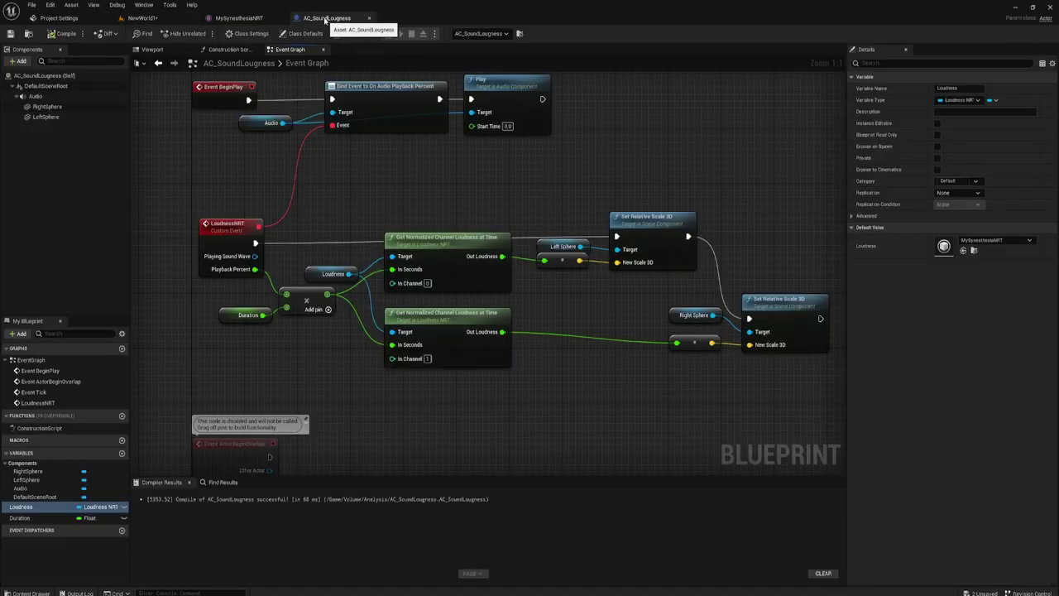
Add a Print String node after LoudnessNRT that prints channel 0 Out Loudness
{"action": "left_click", "coordinate": [327, 18]}
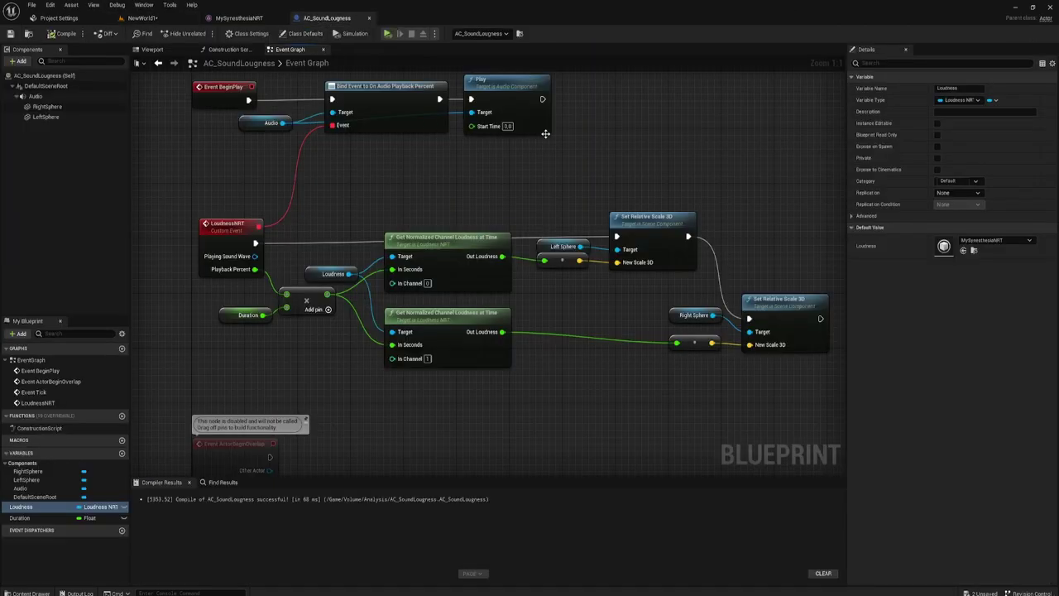
{"action": "right_click_drag", "start_coordinate": [554, 195], "coordinate": [500, 168]}
{"action": "right_click_drag", "start_coordinate": [470, 279], "coordinate": [454, 297]}
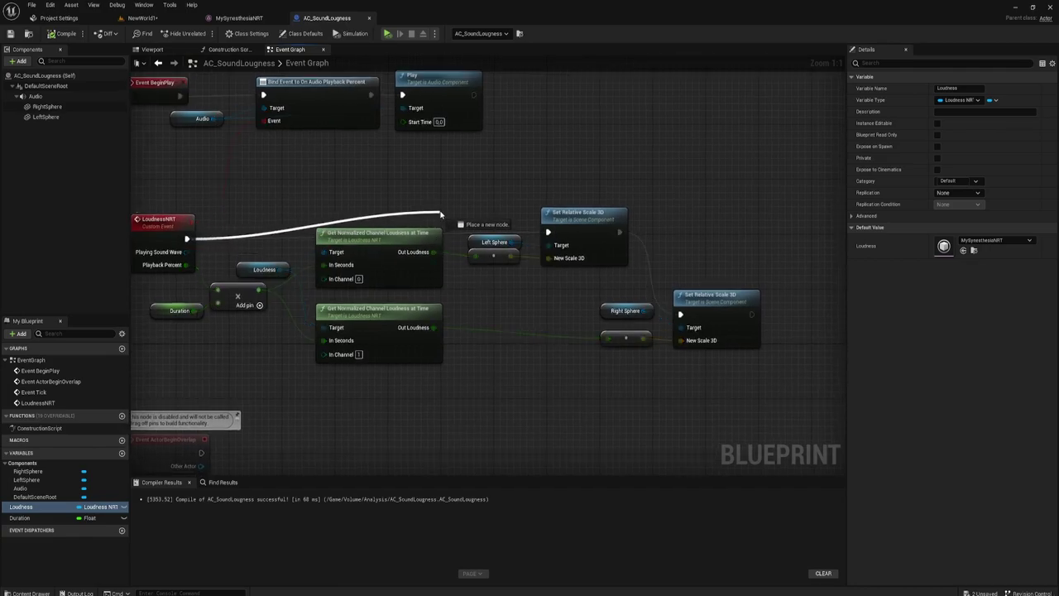
{"action": "left_click_drag", "start_coordinate": [189, 238], "coordinate": [422, 190]}
{"action": "type", "text": "prin"}
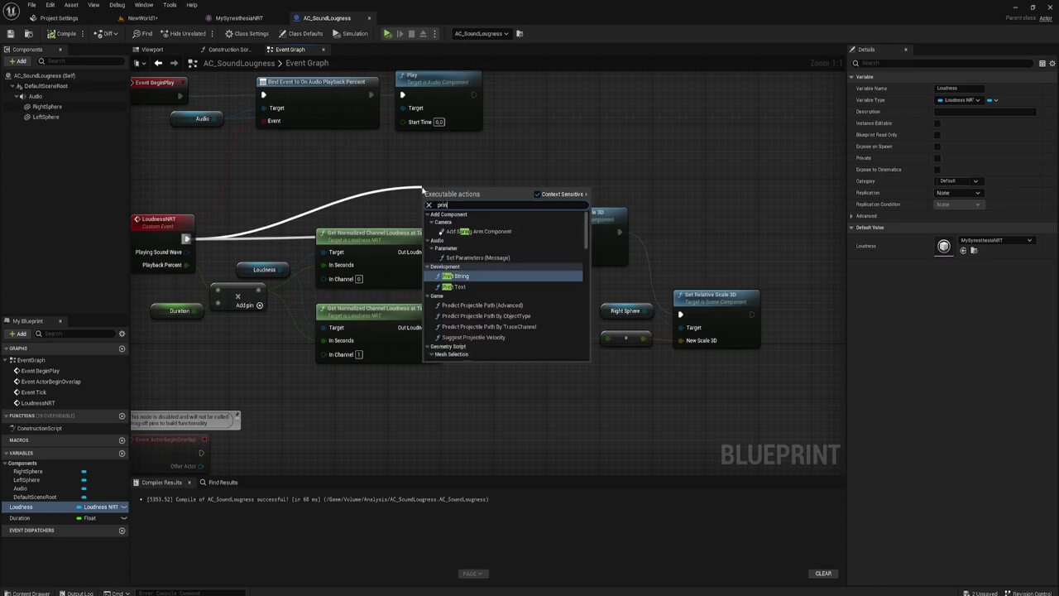
{"action": "type", "text": "t"}
{"action": "key", "text": "Return"}
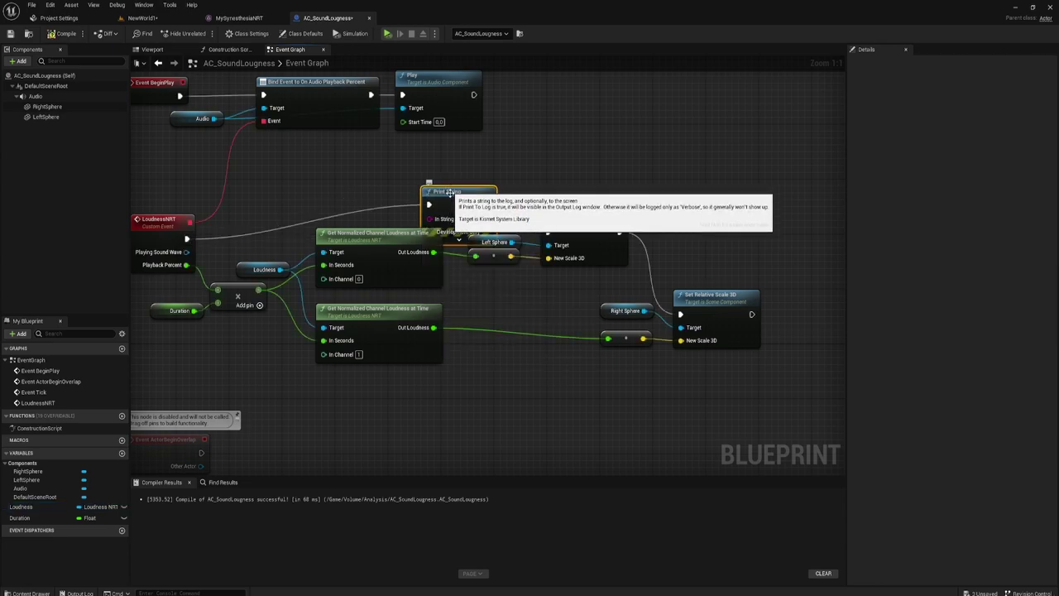
{"action": "mouse_move", "coordinate": [428, 195]}
{"action": "left_mouse_down"}
{"action": "mouse_move", "coordinate": [461, 157]}
{"action": "mouse_move", "coordinate": [432, 251]}
{"action": "left_mouse_up"}
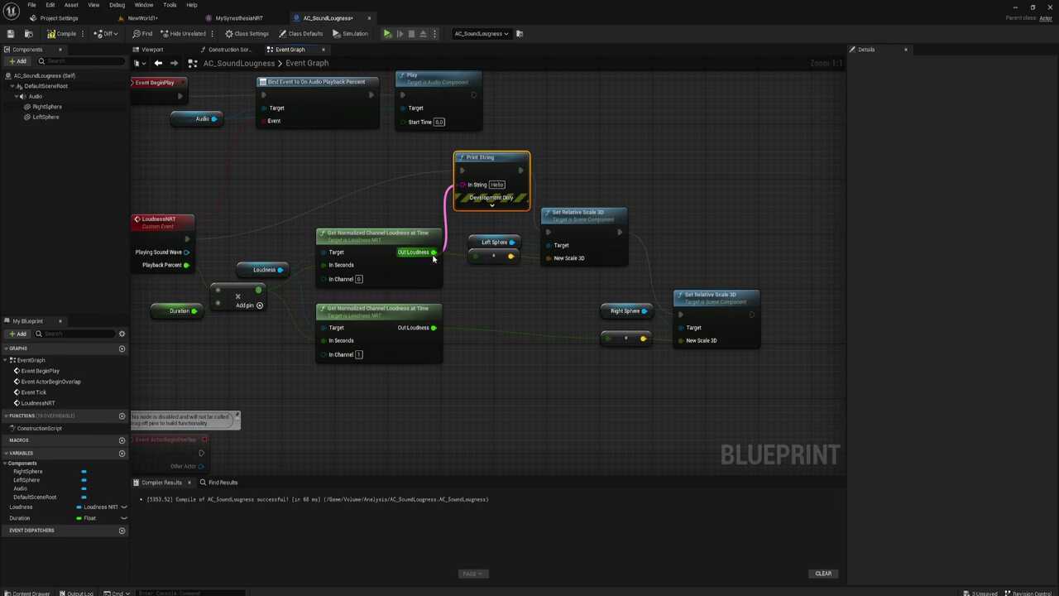
{"action": "right_click_drag", "start_coordinate": [331, 171], "coordinate": [362, 198]}
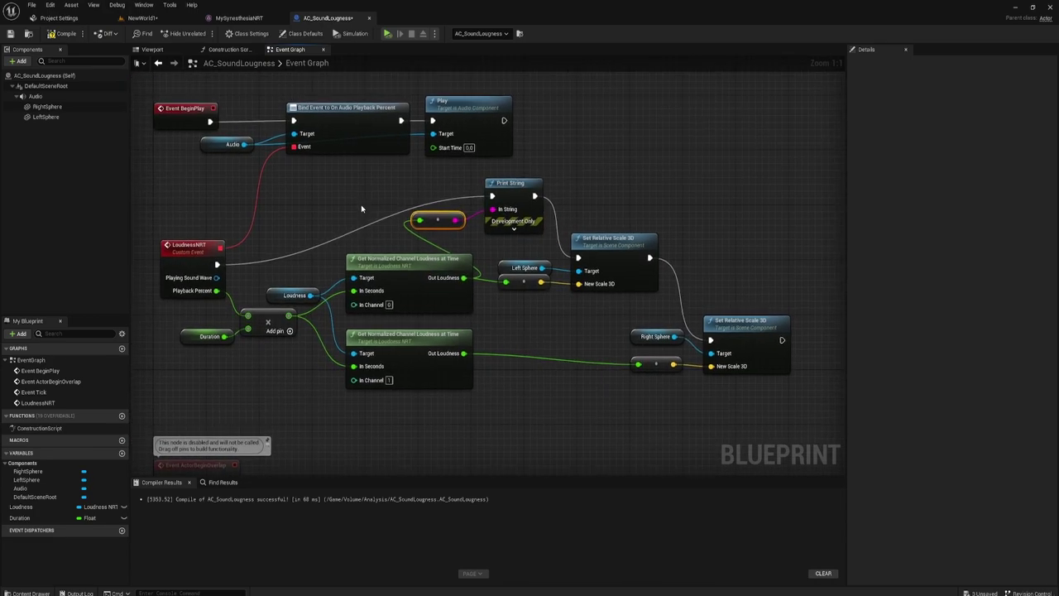
Set MySynesthesiaNRT's sound back to 1, save it, and return to NewWorld1
{"action": "left_click", "coordinate": [236, 18]}
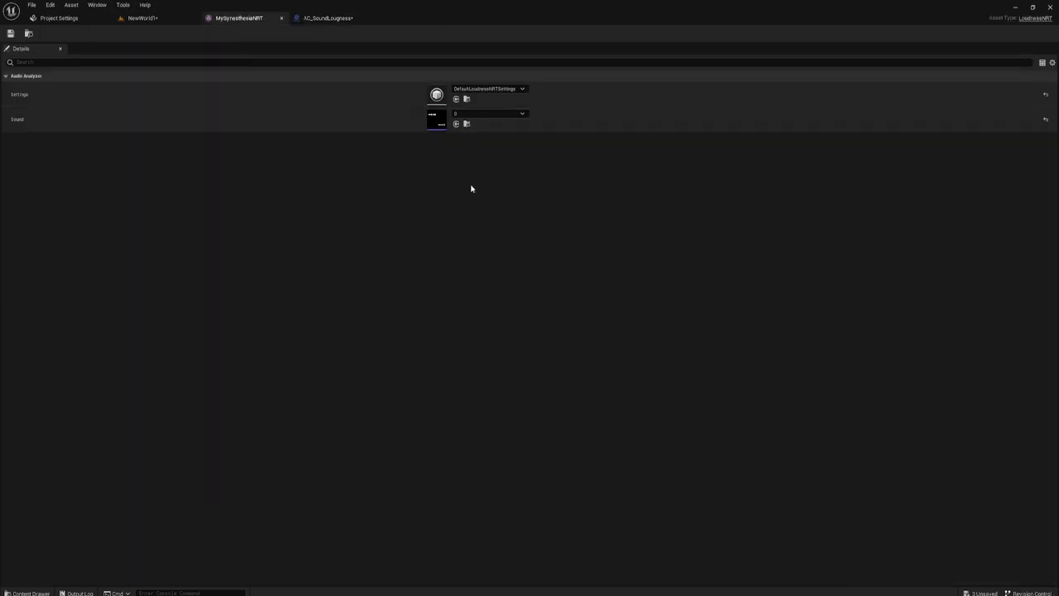
{"action": "left_click", "coordinate": [491, 115]}
{"action": "left_click", "coordinate": [492, 269]}
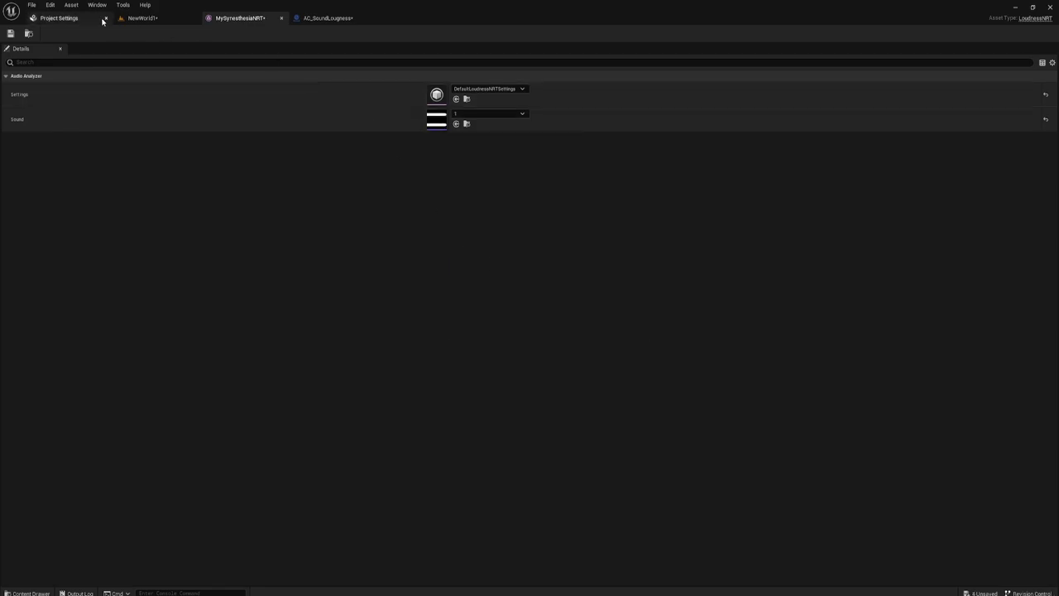
{"action": "left_click", "coordinate": [10, 33]}
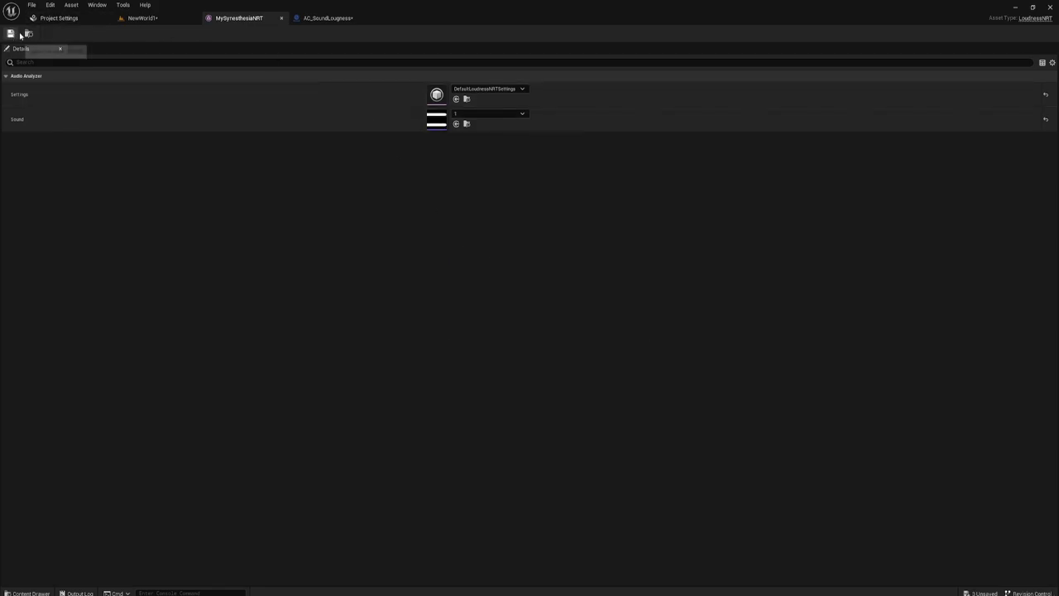
{"action": "left_click", "coordinate": [160, 20]}
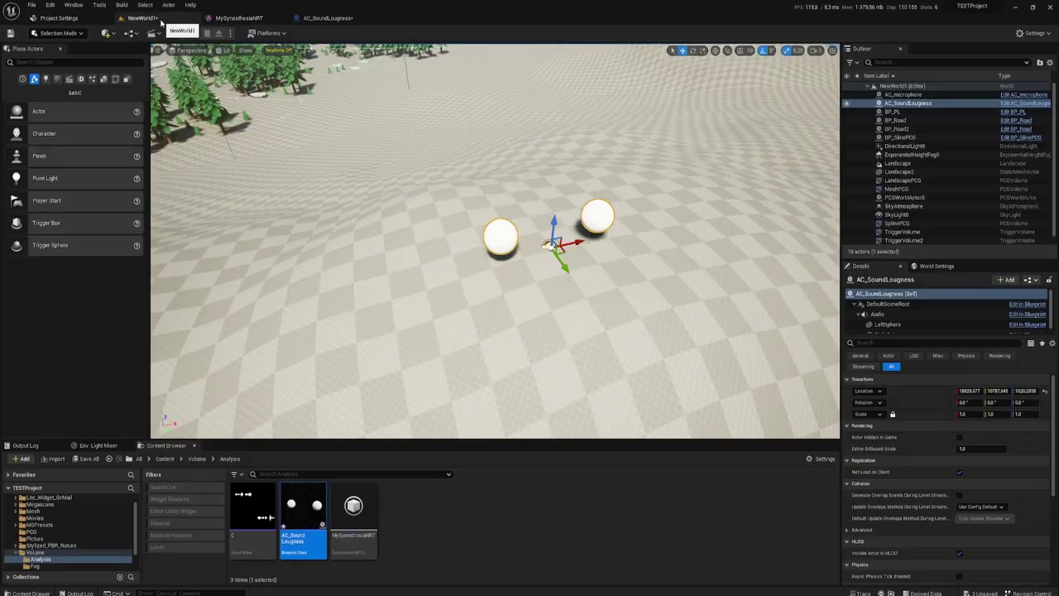
Save all content except the NewWorld1_Auto5 autosave, then simulate to print loudness values
{"action": "left_click", "coordinate": [87, 459]}
{"action": "left_click", "coordinate": [596, 401]}
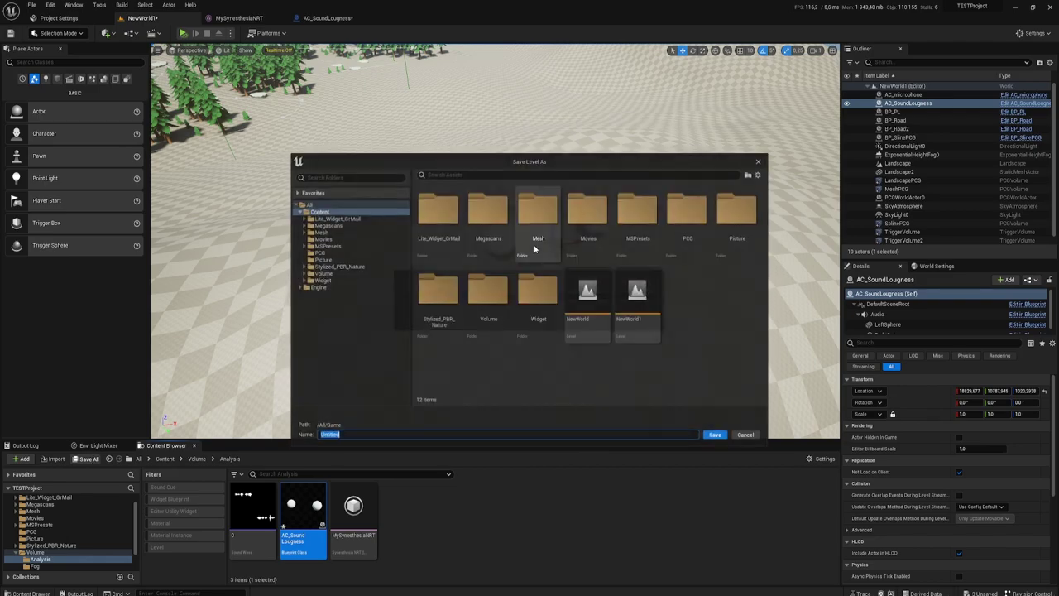
{"action": "left_click", "coordinate": [744, 436]}
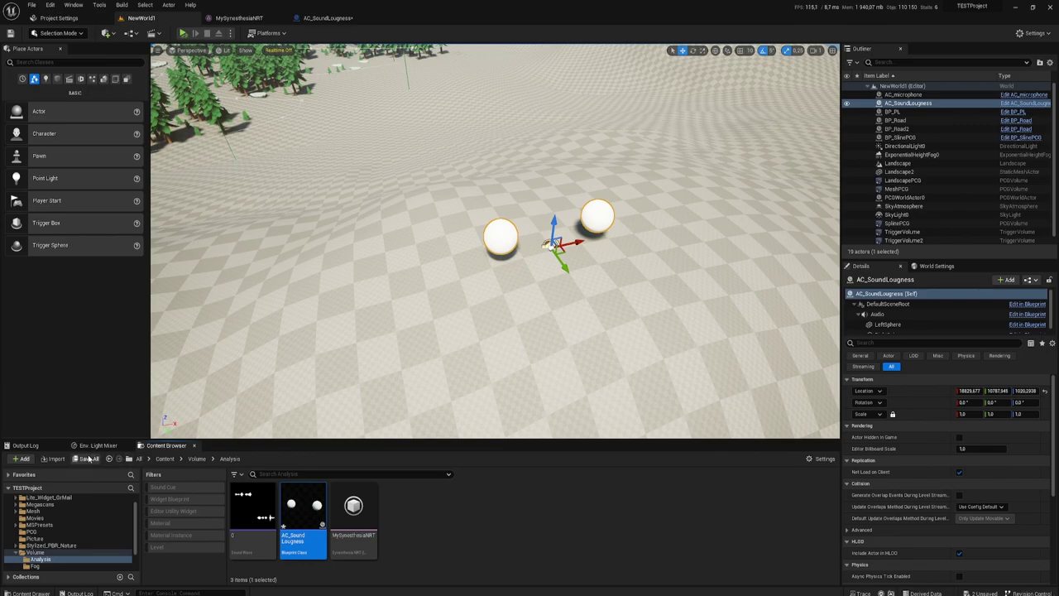
{"action": "left_click", "coordinate": [87, 459]}
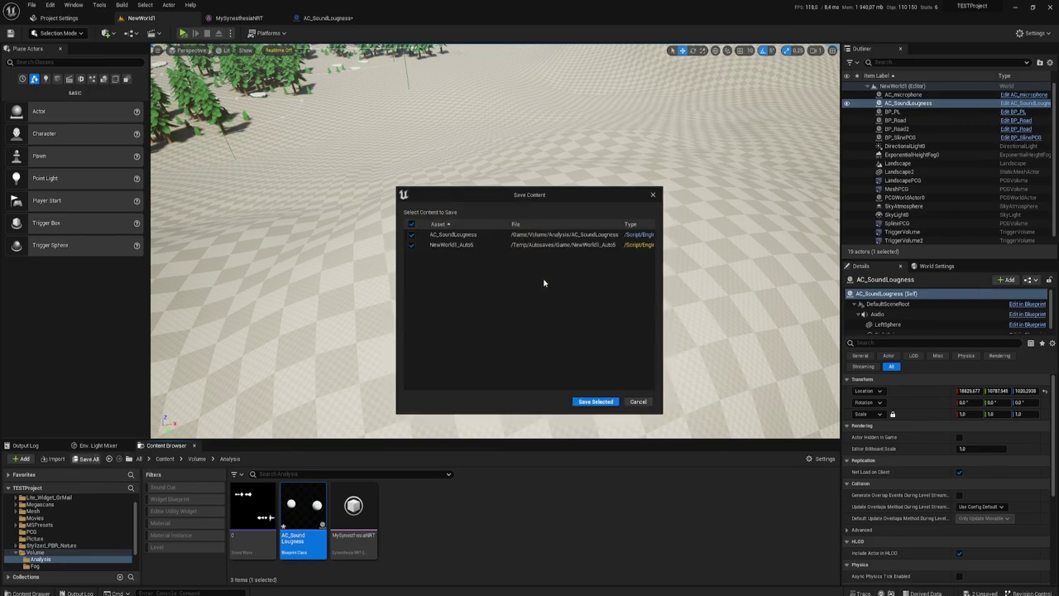
{"action": "left_click", "coordinate": [412, 246]}
{"action": "left_click", "coordinate": [610, 401]}
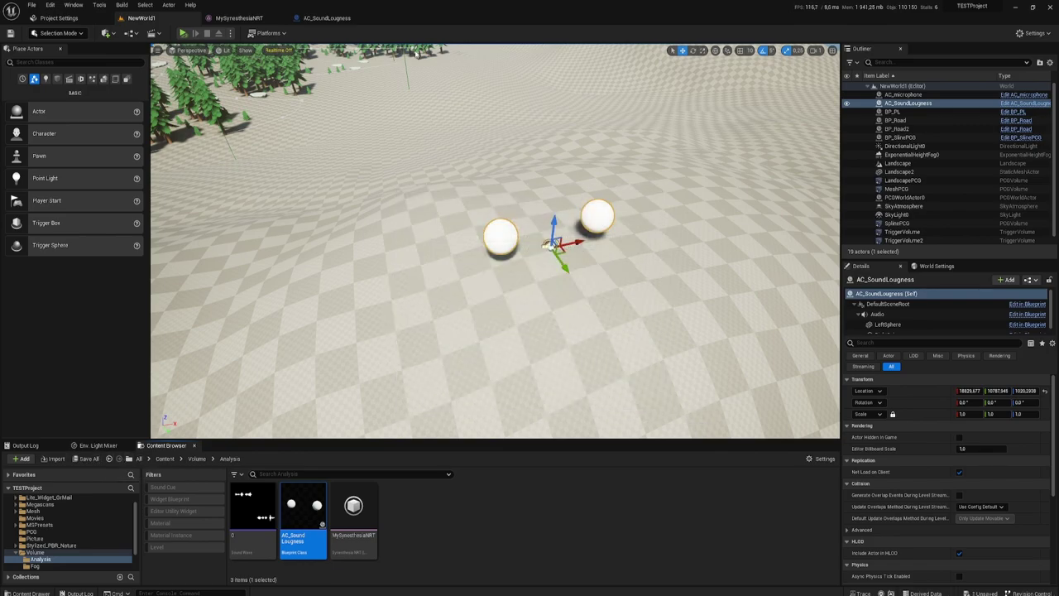
{"action": "left_click", "coordinate": [182, 33]}
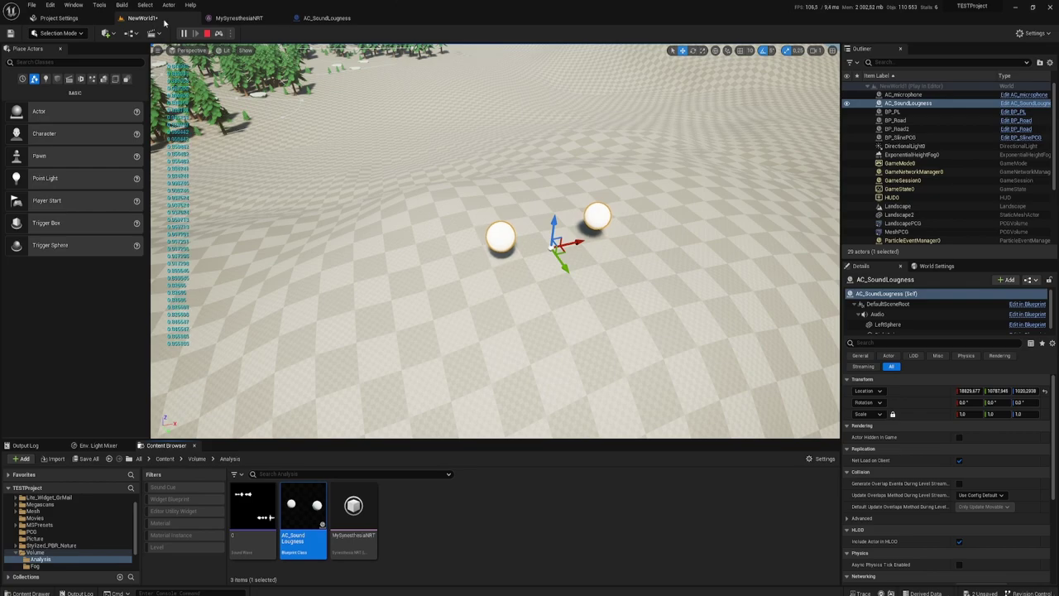
Stop the simulation, look over MySynesthesiaNRT, and reopen the AC_SoundLougness Event Graph
{"action": "left_click", "coordinate": [206, 33]}
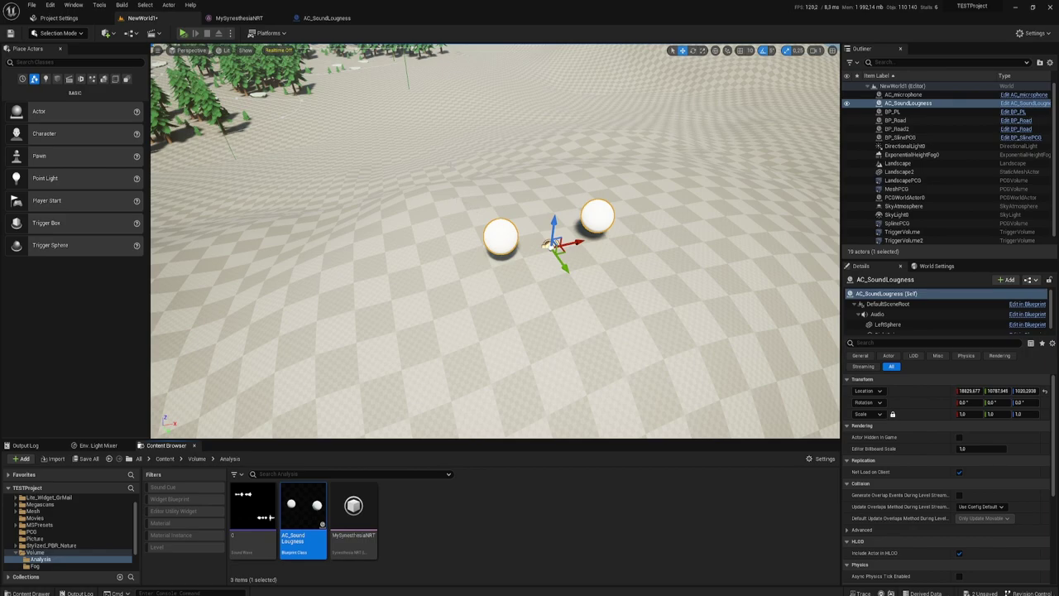
{"action": "left_click_drag", "start_coordinate": [476, 240], "coordinate": [476, 201]}
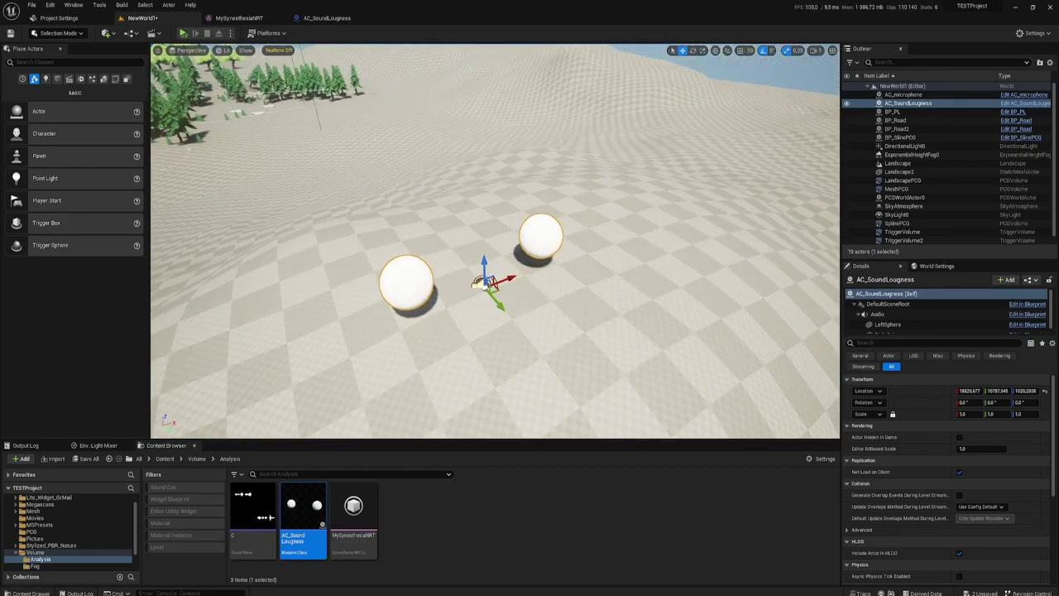
{"action": "left_click", "coordinate": [239, 17]}
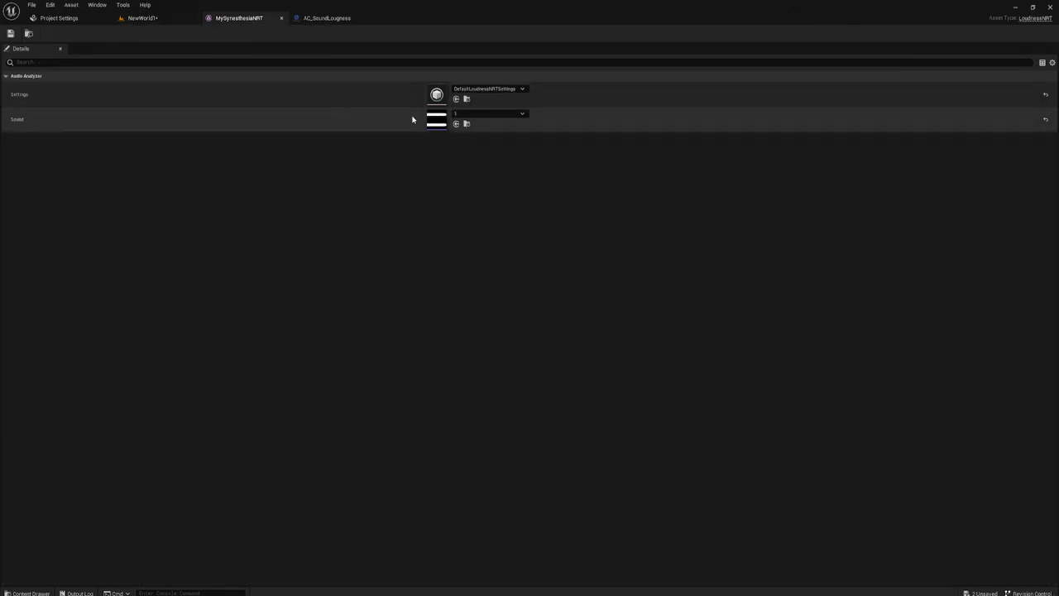
{"action": "left_click", "coordinate": [142, 18]}
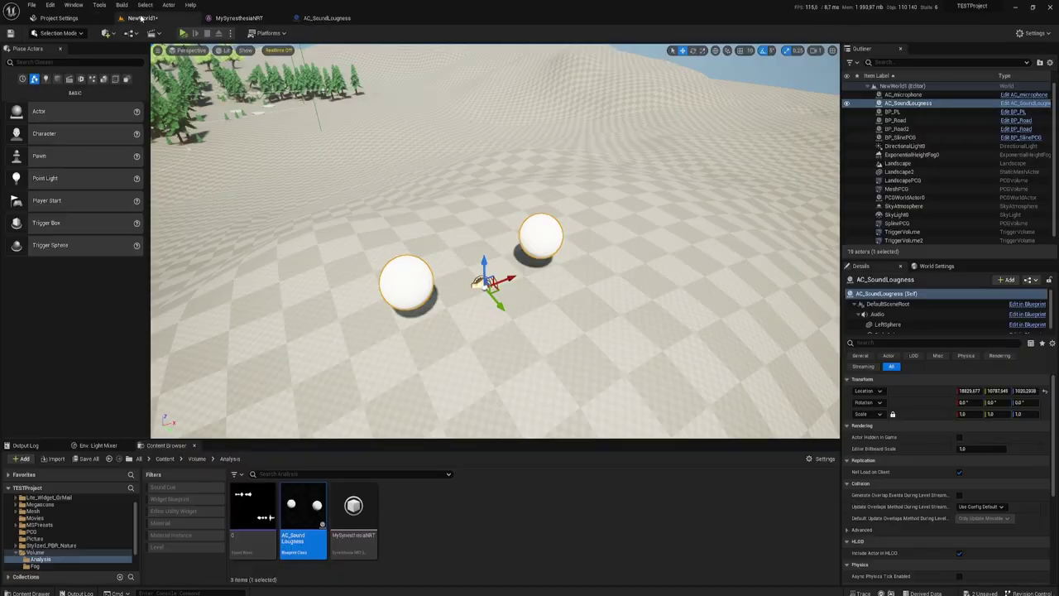
{"action": "left_click", "coordinate": [244, 17]}
{"action": "left_click", "coordinate": [142, 17]}
{"action": "left_click", "coordinate": [329, 18]}
Zoom the graph to 1:1 and pull a new wire from channel 0's Out Loudness
{"action": "scroll", "coordinate": [489, 181], "scroll_direction": "down", "scroll_amount": 3}
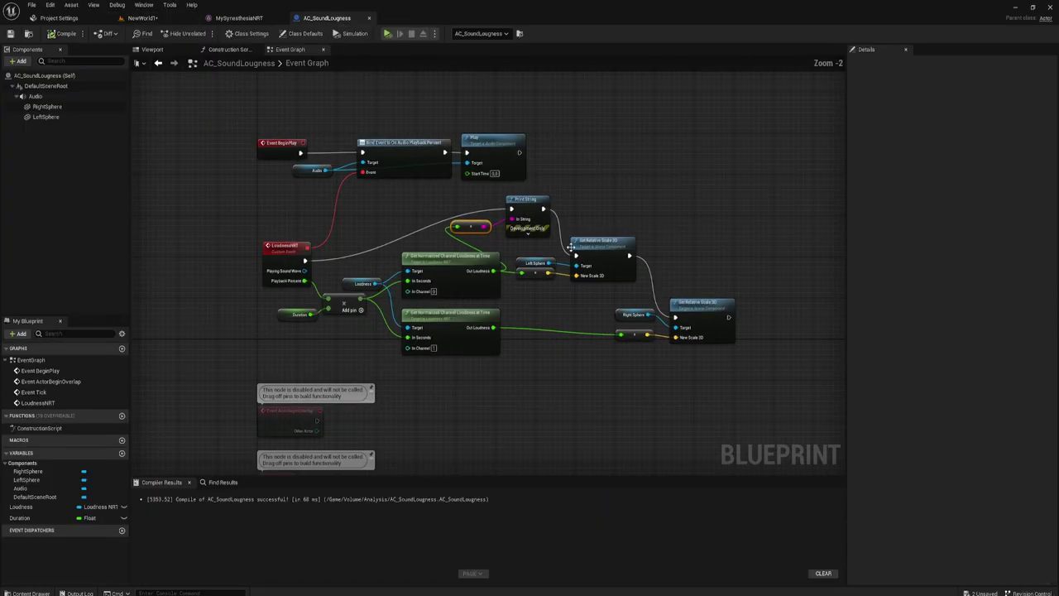
{"action": "scroll", "coordinate": [489, 182], "scroll_direction": "up", "scroll_amount": 3}
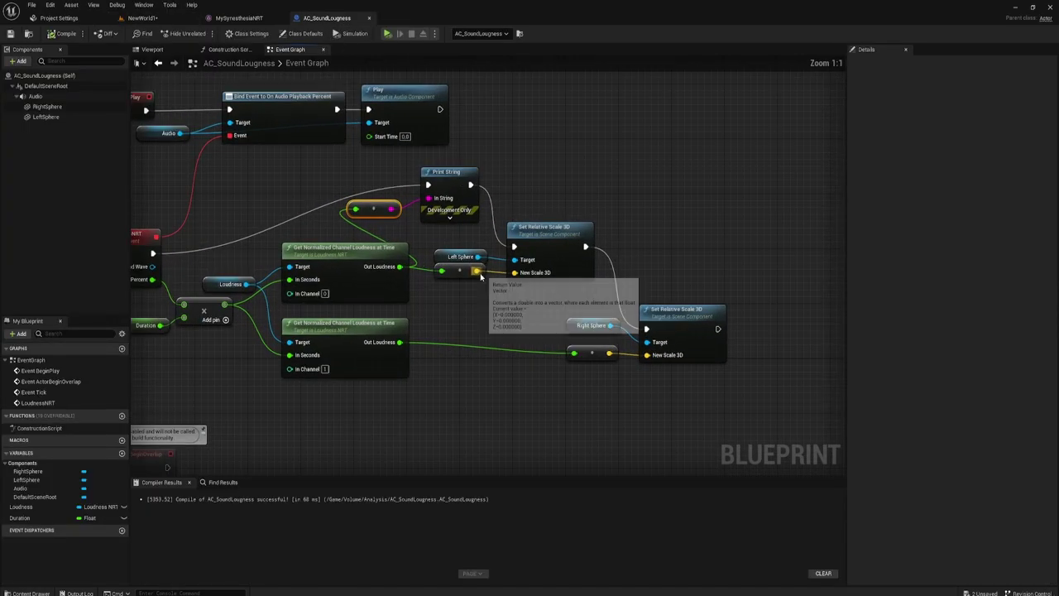
{"action": "left_click_drag", "start_coordinate": [398, 267], "coordinate": [488, 310]}
{"action": "left_click", "coordinate": [475, 296]}
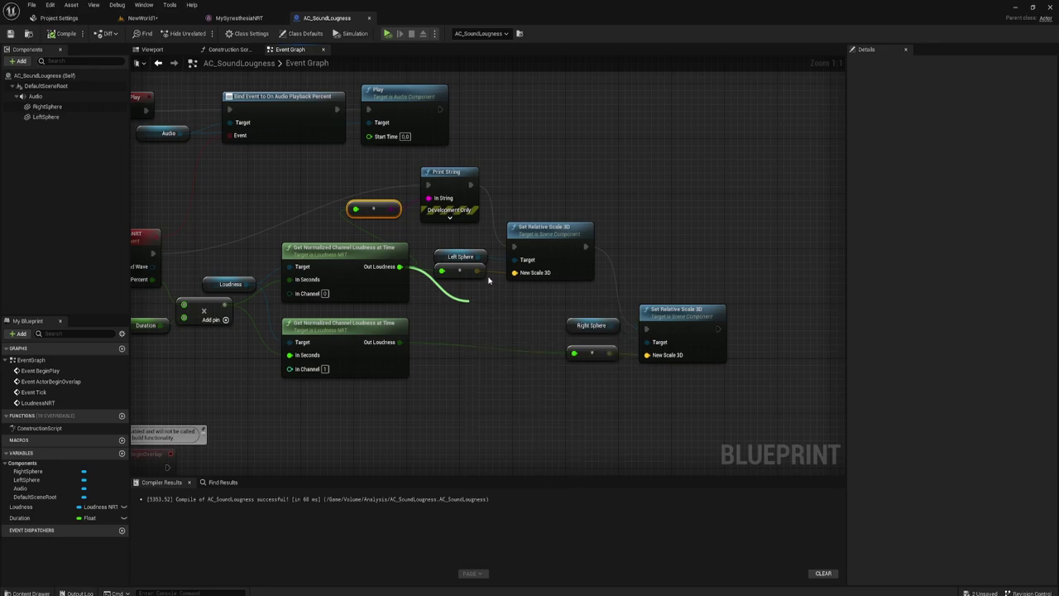
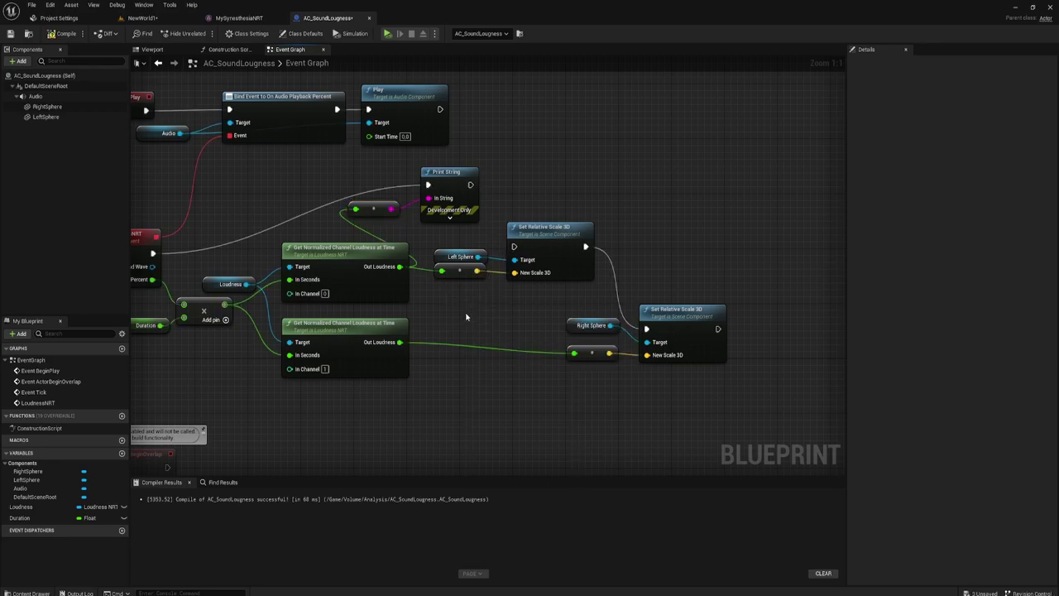
Delete the Print String node and its conversion node, undoing an over-broad sphere deletion
{"action": "left_click_drag", "start_coordinate": [387, 233], "coordinate": [488, 165]}
{"action": "key", "text": "Delete"}
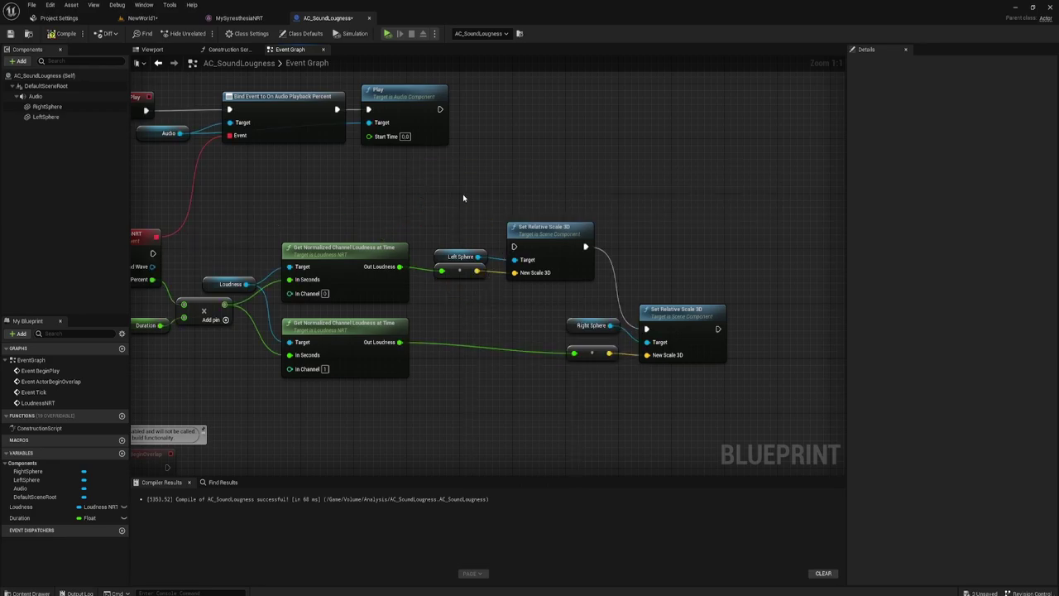
{"action": "left_click_drag", "start_coordinate": [461, 207], "coordinate": [680, 407]}
{"action": "key", "text": "Delete"}
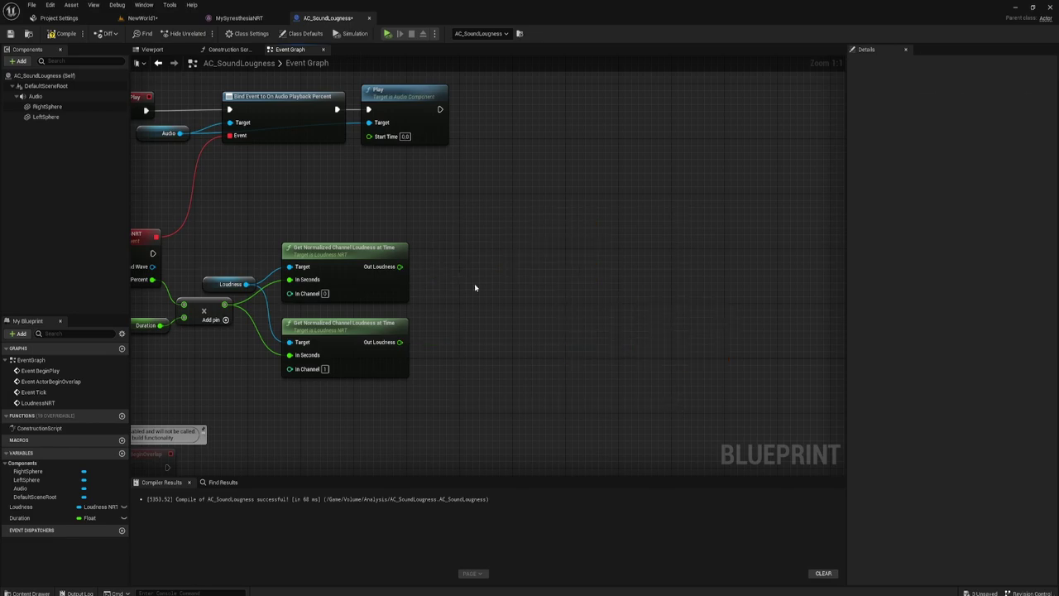
{"action": "right_click_drag", "start_coordinate": [466, 305], "coordinate": [502, 296]}
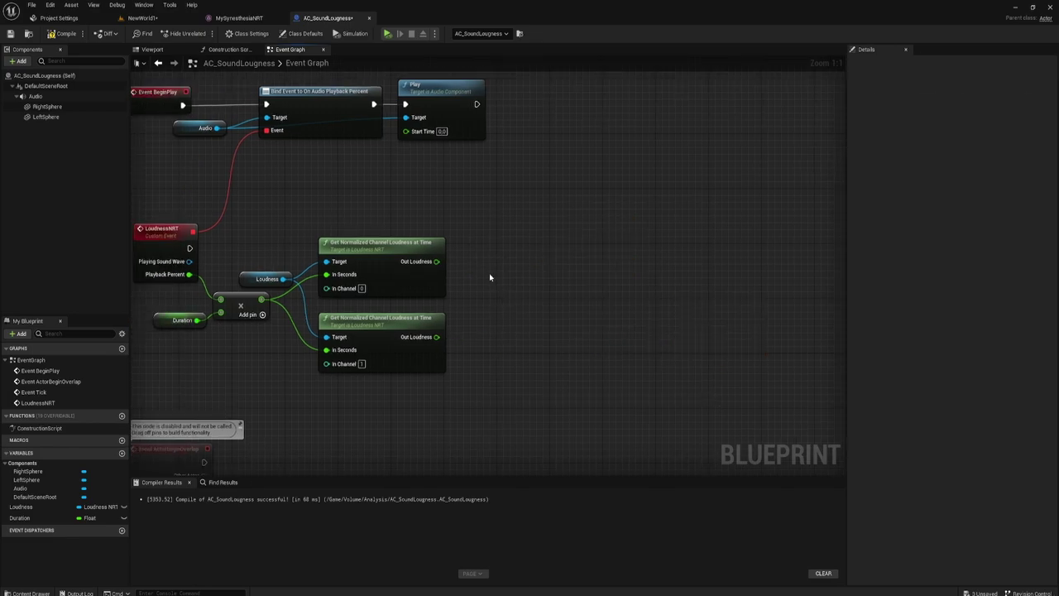
{"action": "key", "text": "ctrl+z"}
Delete the RightSphere scaling chain and move LeftSphere's scale nodes further right
{"action": "left_click_drag", "start_coordinate": [510, 382], "coordinate": [769, 312]}
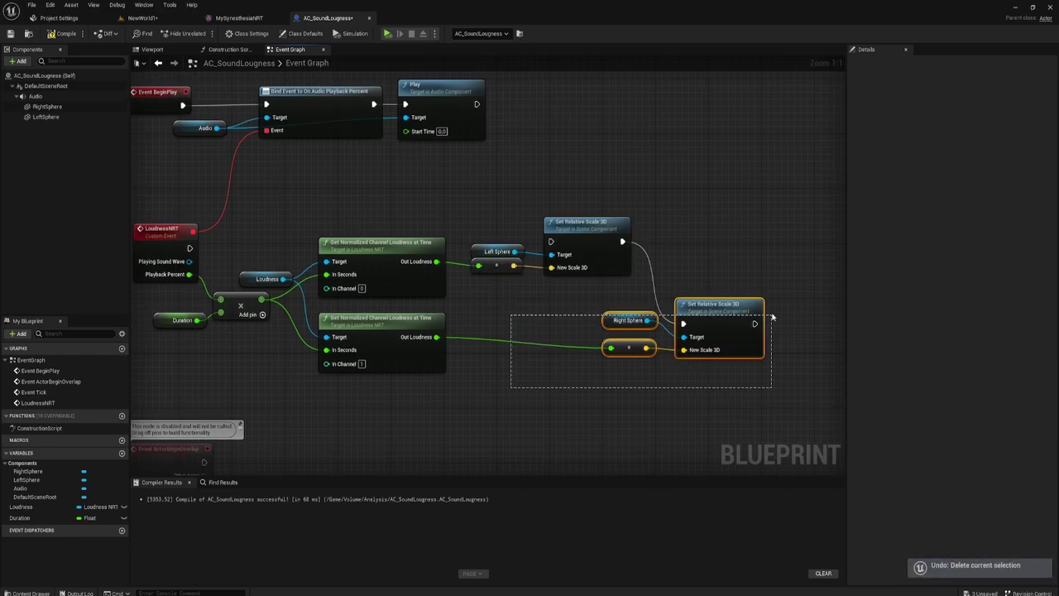
{"action": "key", "text": "Delete"}
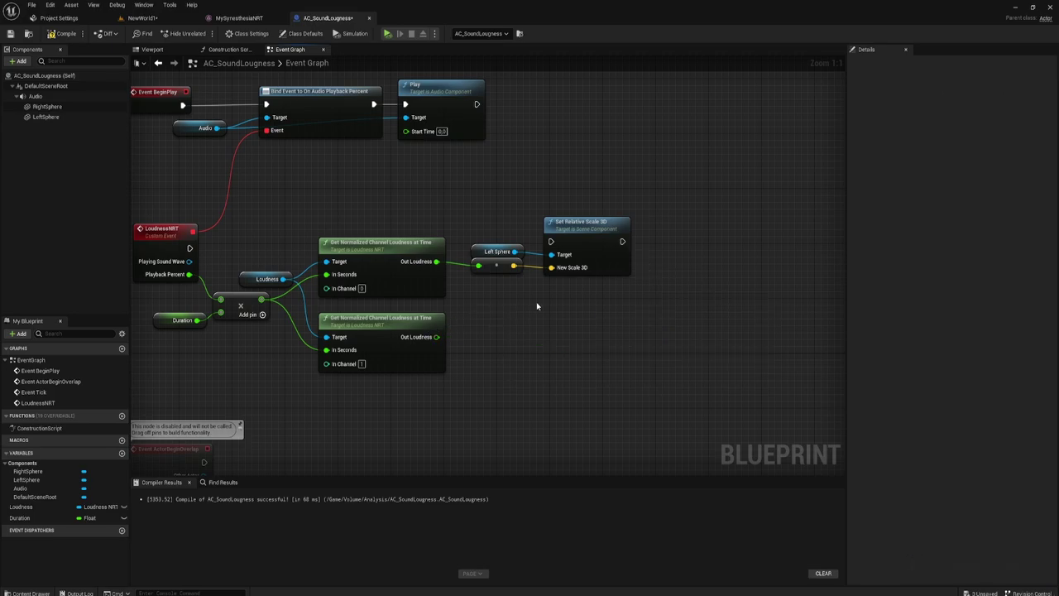
{"action": "mouse_move", "coordinate": [506, 298]}
{"action": "left_mouse_down"}
{"action": "mouse_move", "coordinate": [611, 220]}
{"action": "mouse_move", "coordinate": [776, 217]}
{"action": "left_mouse_up"}
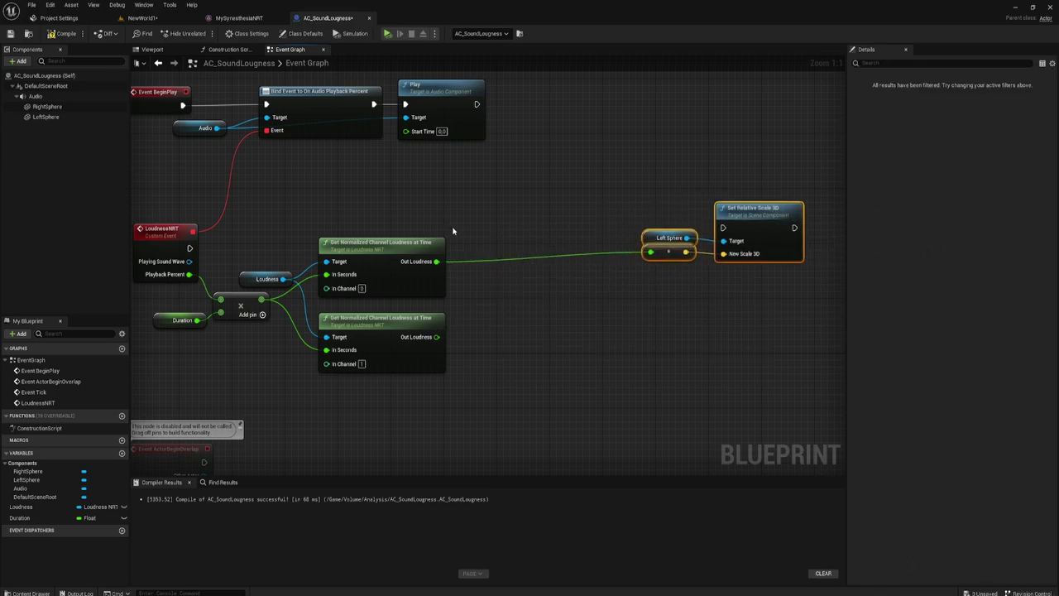
Add a Less (<) comparison node fed by the upper Out Loudness
{"action": "right_click_drag", "start_coordinate": [452, 232], "coordinate": [470, 229]}
{"action": "left_click_drag", "start_coordinate": [456, 257], "coordinate": [507, 275]}
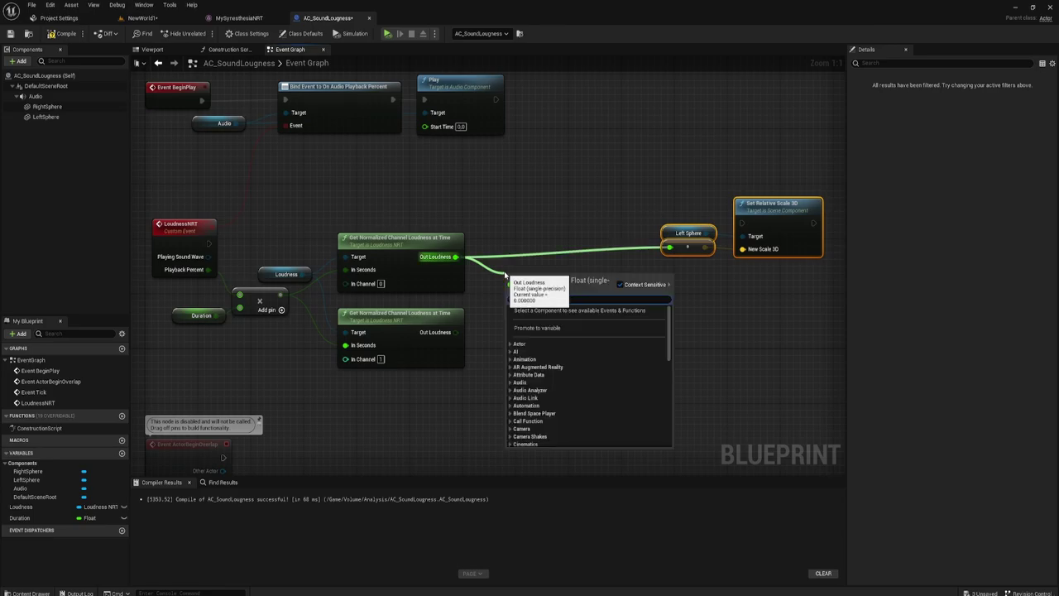
{"action": "type", "text": ">"}
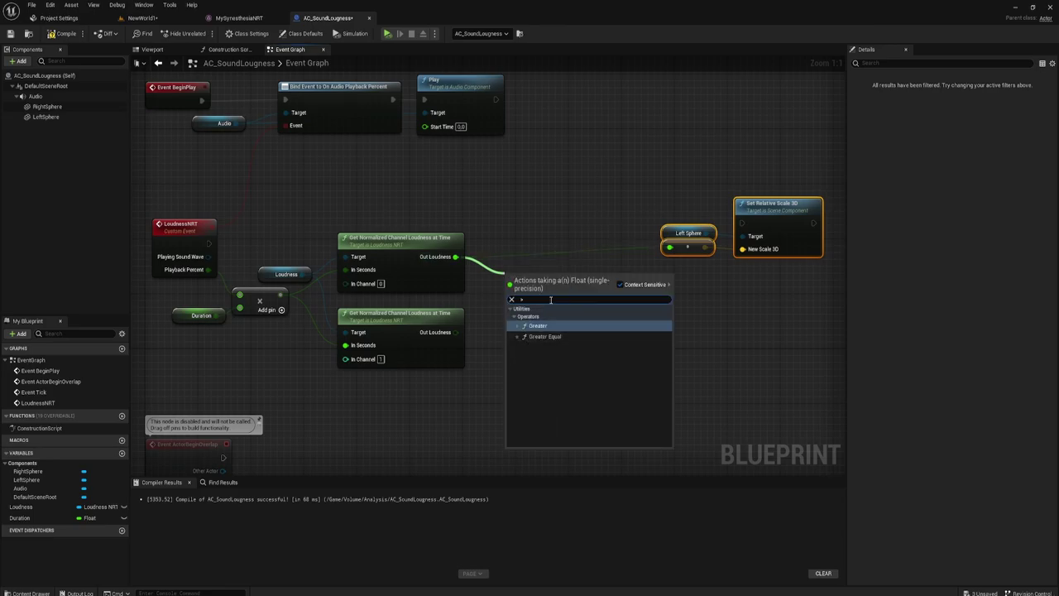
{"action": "key", "text": "BackSpace"}
{"action": "type", "text": "<"}
{"action": "left_click", "coordinate": [540, 328]}
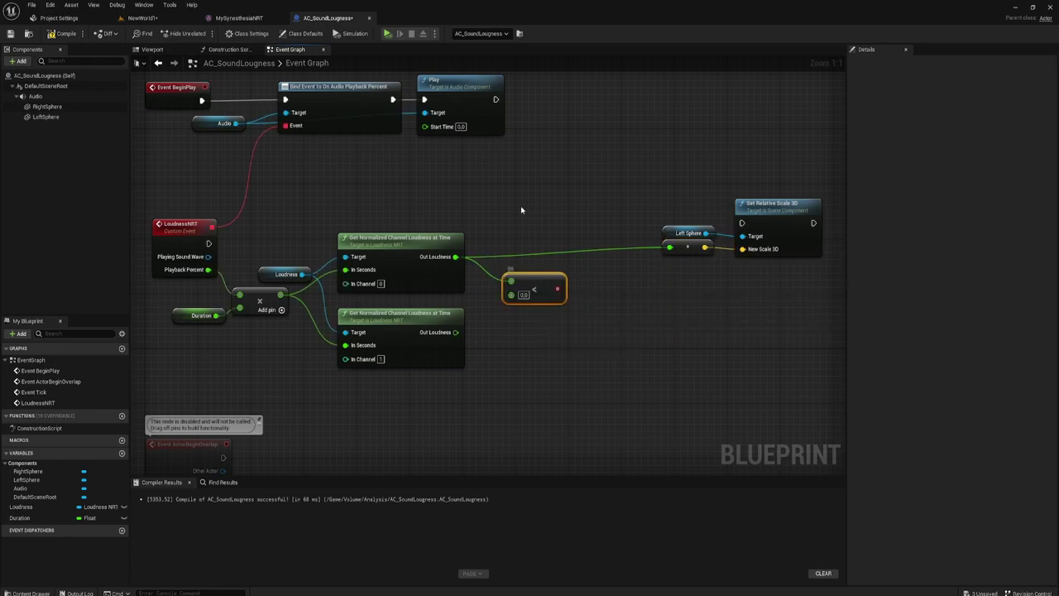
Add a Branch driven by LoudnessNRT, conditioned on the comparison against 0.6, True triggering LeftSphere's scale
{"action": "left_click", "coordinate": [536, 223]}
{"action": "mouse_move", "coordinate": [555, 222]}
{"action": "left_mouse_down"}
{"action": "mouse_move", "coordinate": [555, 202]}
{"action": "mouse_move", "coordinate": [211, 245]}
{"action": "left_mouse_up"}
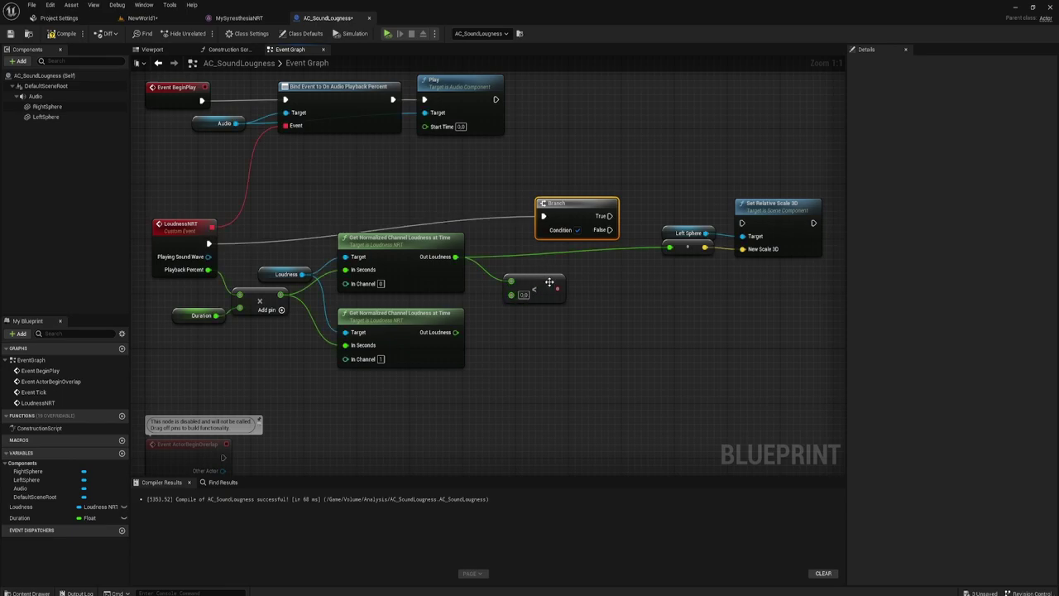
{"action": "left_click_drag", "start_coordinate": [558, 288], "coordinate": [548, 230]}
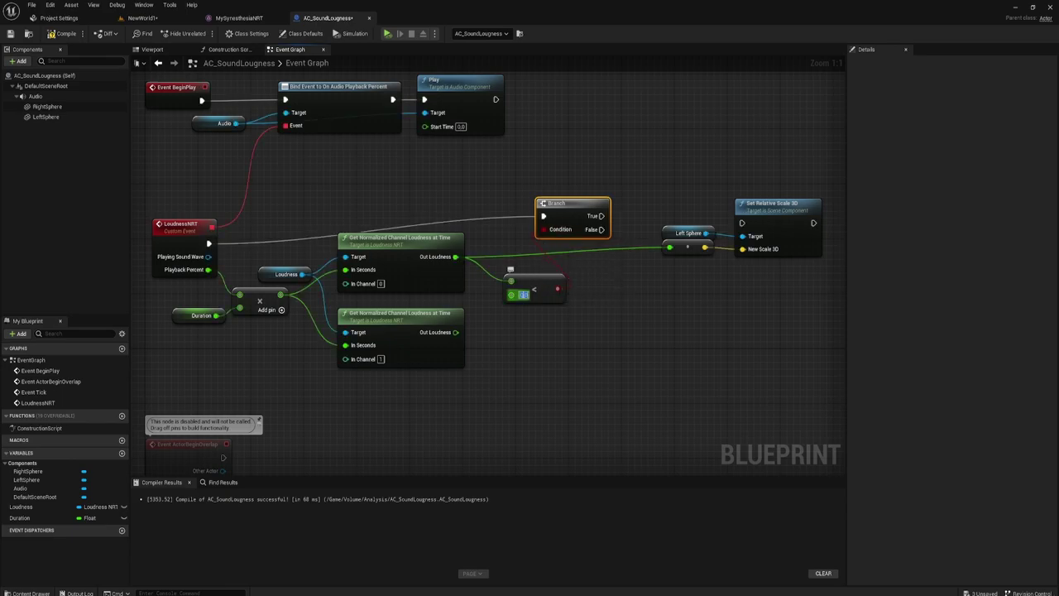
{"action": "left_click", "coordinate": [523, 295]}
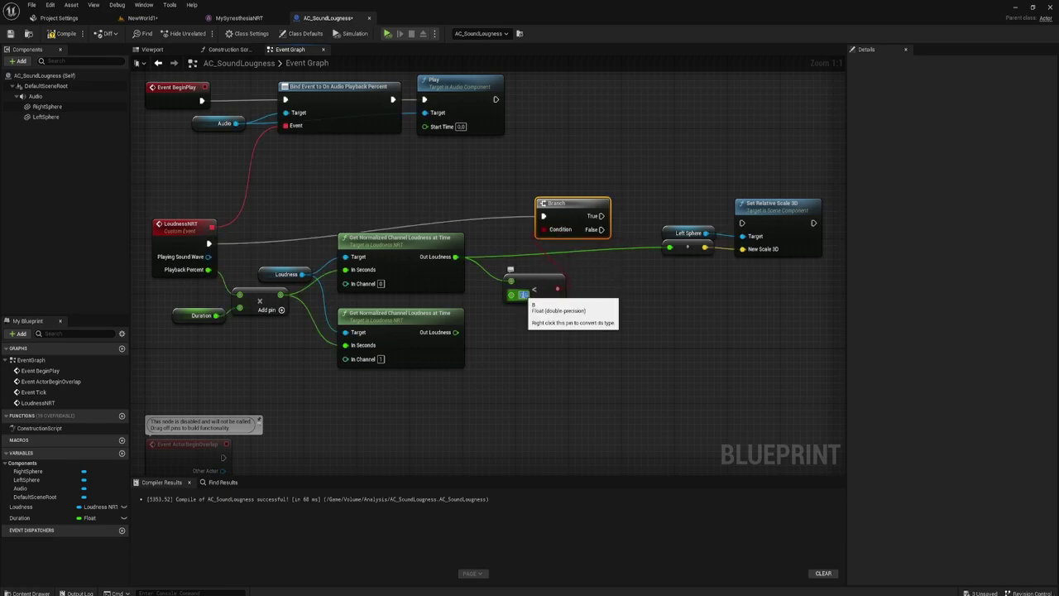
{"action": "type", "text": "0.6"}
{"action": "key", "text": "Return"}
{"action": "left_click_drag", "start_coordinate": [602, 216], "coordinate": [742, 222]}
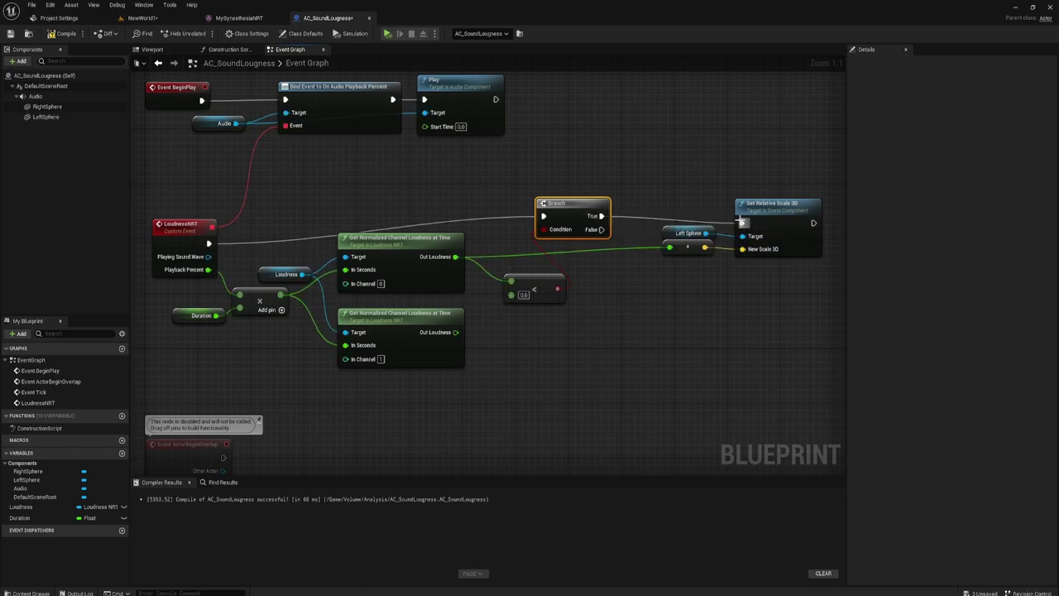
Rearrange the Left Sphere, scale and upper loudness nodes so the branch logic sits centered
{"action": "right_click_drag", "start_coordinate": [741, 220], "coordinate": [653, 225]}
{"action": "left_click_drag", "start_coordinate": [606, 291], "coordinate": [733, 168]}
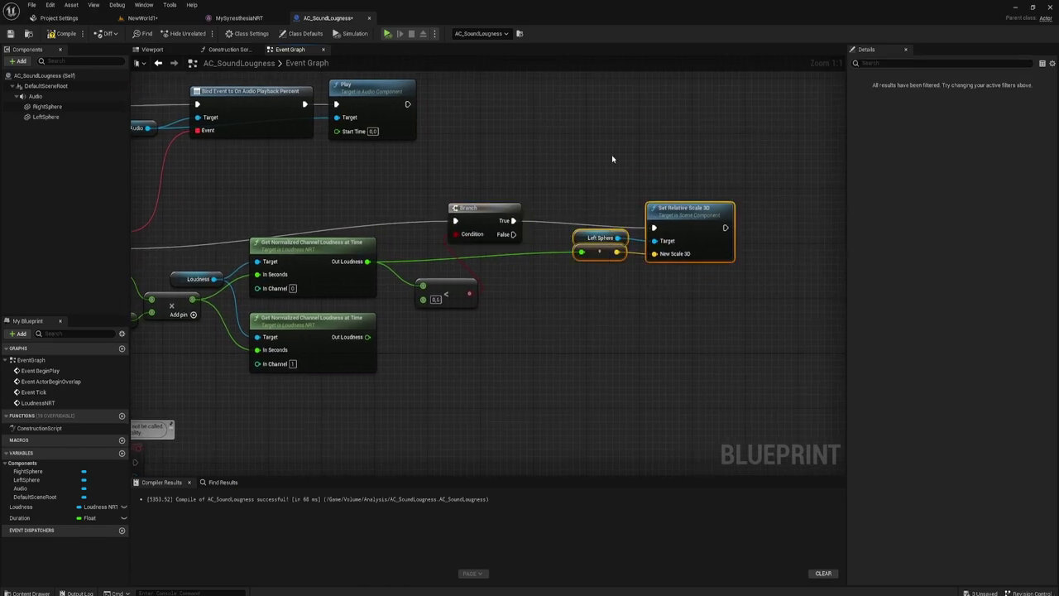
{"action": "left_click_drag", "start_coordinate": [585, 153], "coordinate": [708, 290]}
{"action": "right_click_drag", "start_coordinate": [568, 342], "coordinate": [500, 384]}
{"action": "right_click_drag", "start_coordinate": [568, 342], "coordinate": [527, 290]}
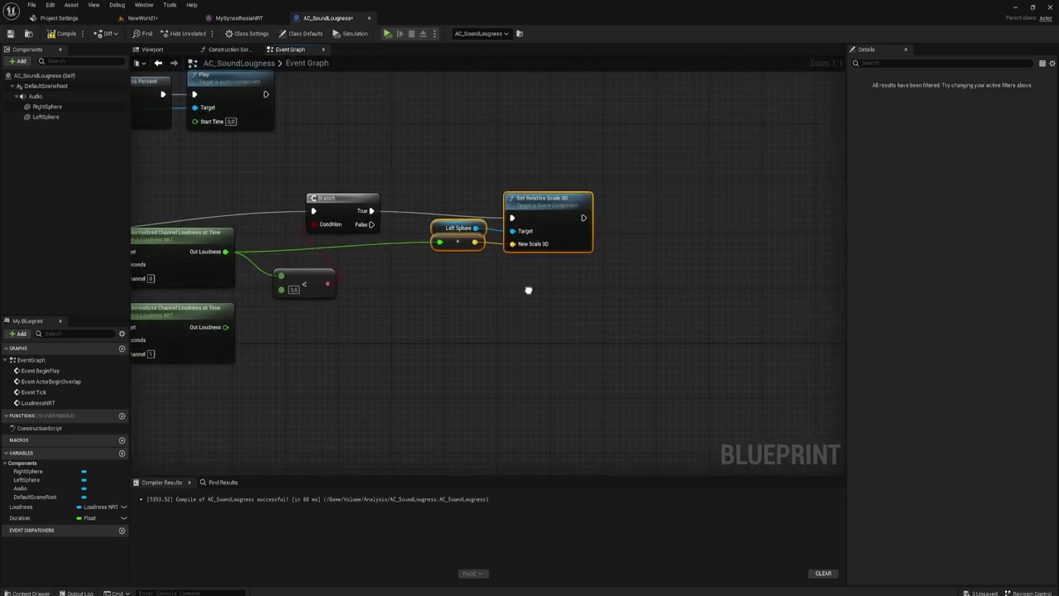
{"action": "mouse_move", "coordinate": [441, 283]}
{"action": "left_mouse_down"}
{"action": "mouse_move", "coordinate": [420, 306]}
{"action": "mouse_move", "coordinate": [600, 158]}
{"action": "left_mouse_up"}
{"action": "right_click_drag", "start_coordinate": [473, 298], "coordinate": [500, 282]}
{"action": "left_click_drag", "start_coordinate": [427, 270], "coordinate": [683, 160]}
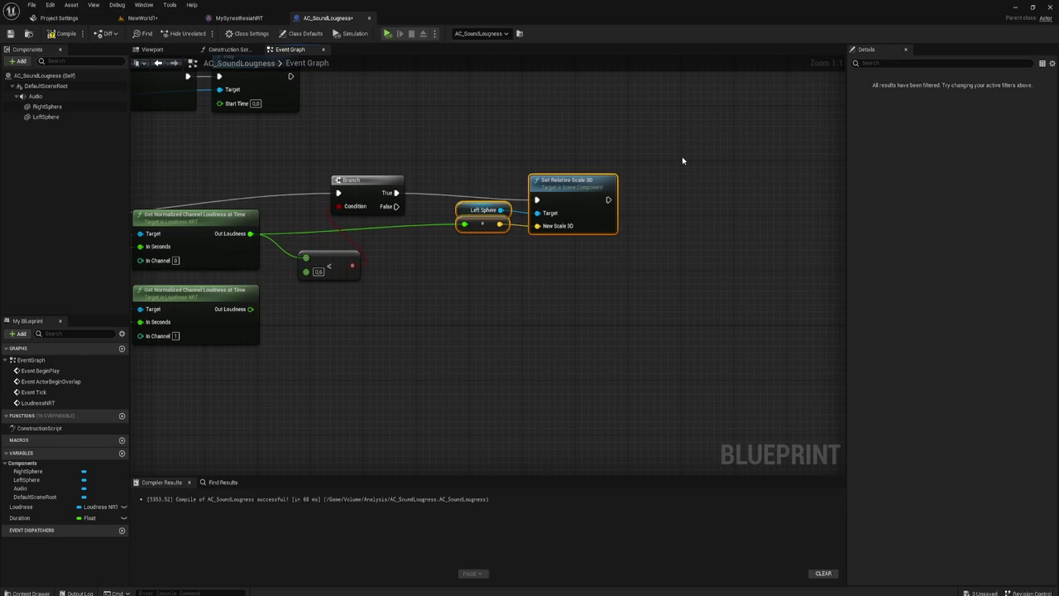
{"action": "left_click_drag", "start_coordinate": [463, 159], "coordinate": [604, 262]}
{"action": "right_click_drag", "start_coordinate": [362, 291], "coordinate": [488, 282]}
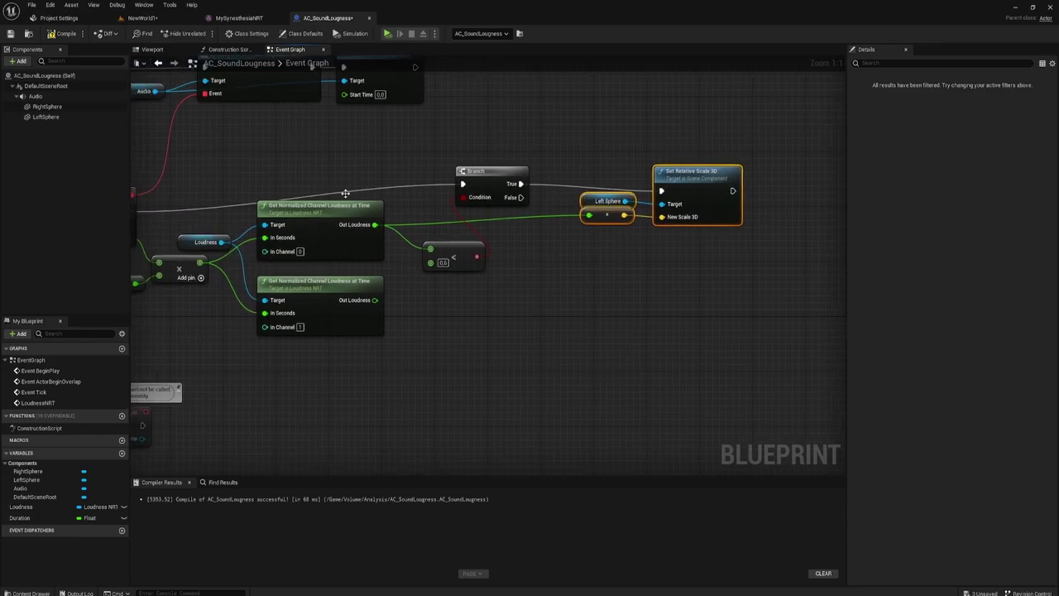
{"action": "left_click_drag", "start_coordinate": [258, 151], "coordinate": [397, 247]}
{"action": "right_click_drag", "start_coordinate": [615, 256], "coordinate": [471, 284]}
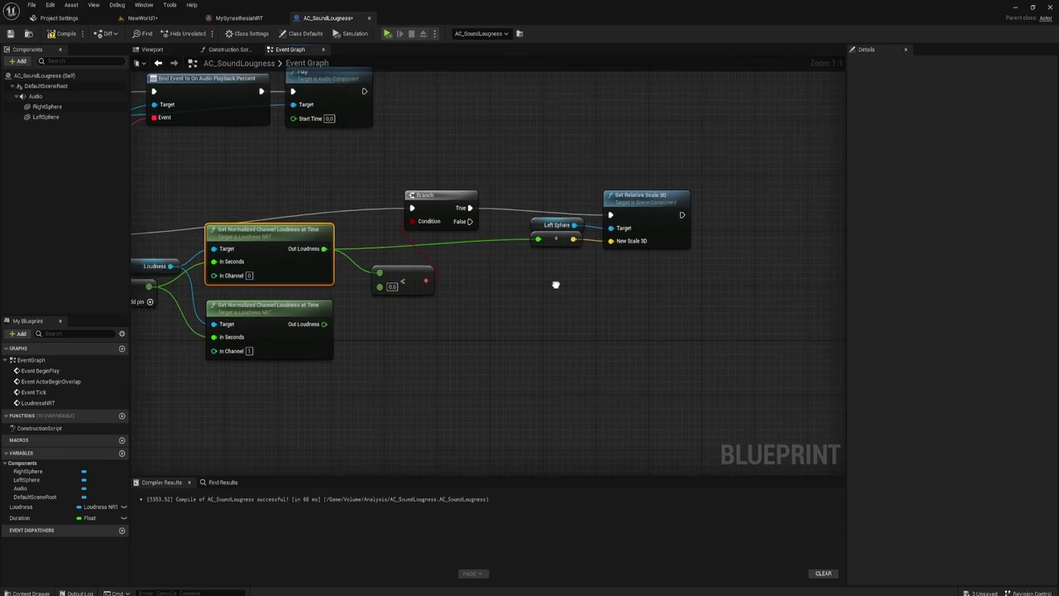
{"action": "left_click", "coordinate": [445, 278]}
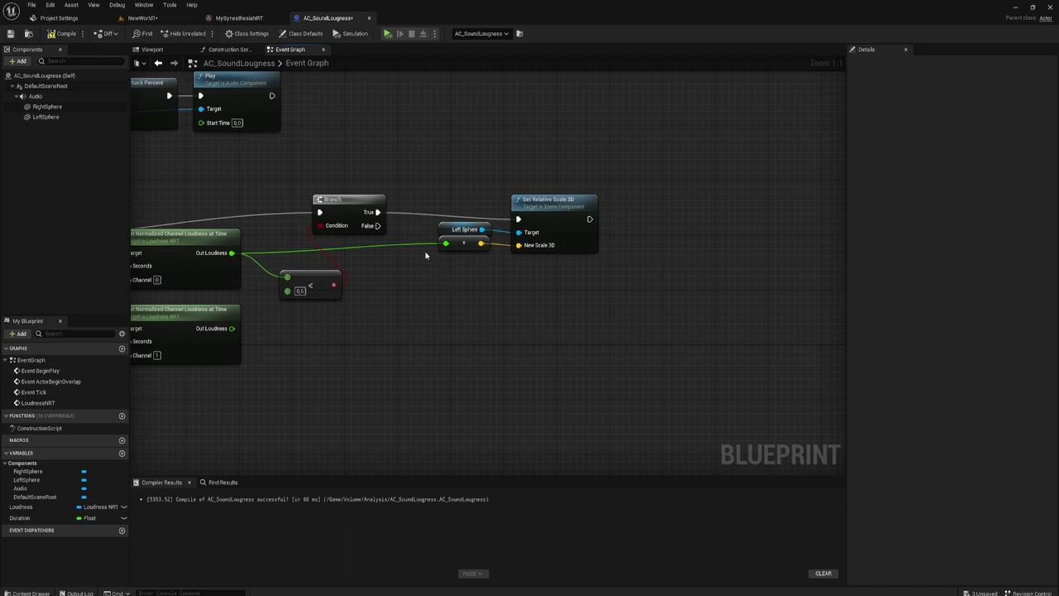
{"action": "right_click_drag", "start_coordinate": [392, 328], "coordinate": [416, 310]}
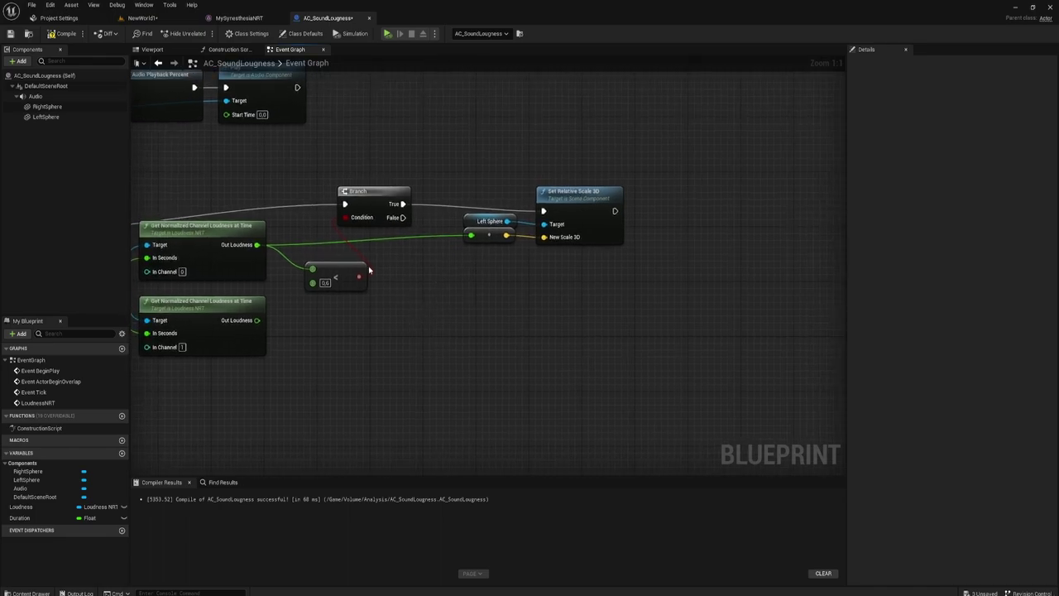
Compile and save AC_SoundLougness, then go back to the NewWorld1 level
{"action": "left_click", "coordinate": [63, 33]}
{"action": "left_click", "coordinate": [10, 33]}
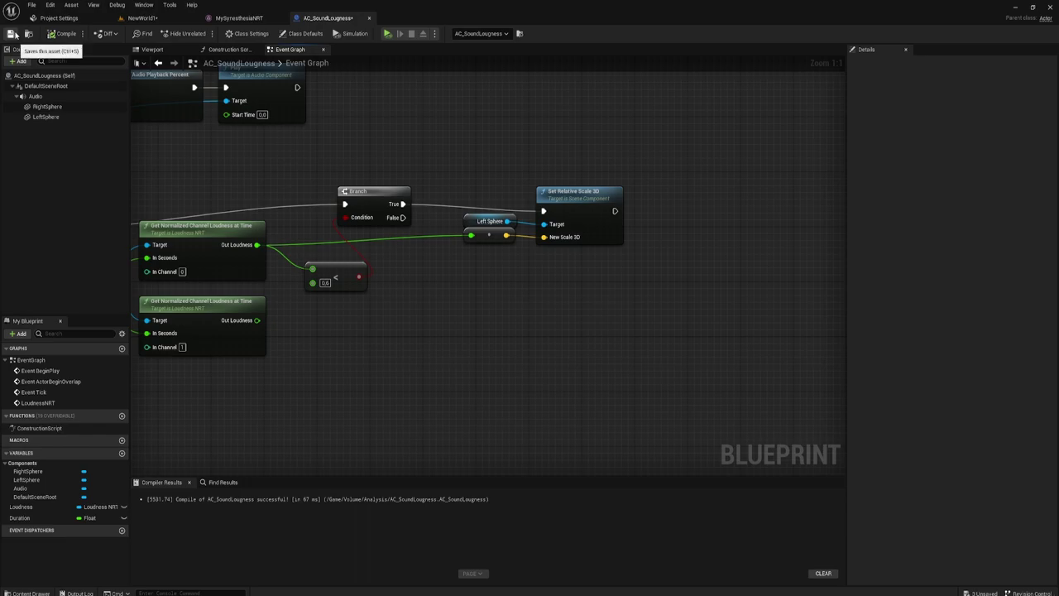
{"action": "left_click", "coordinate": [164, 18]}
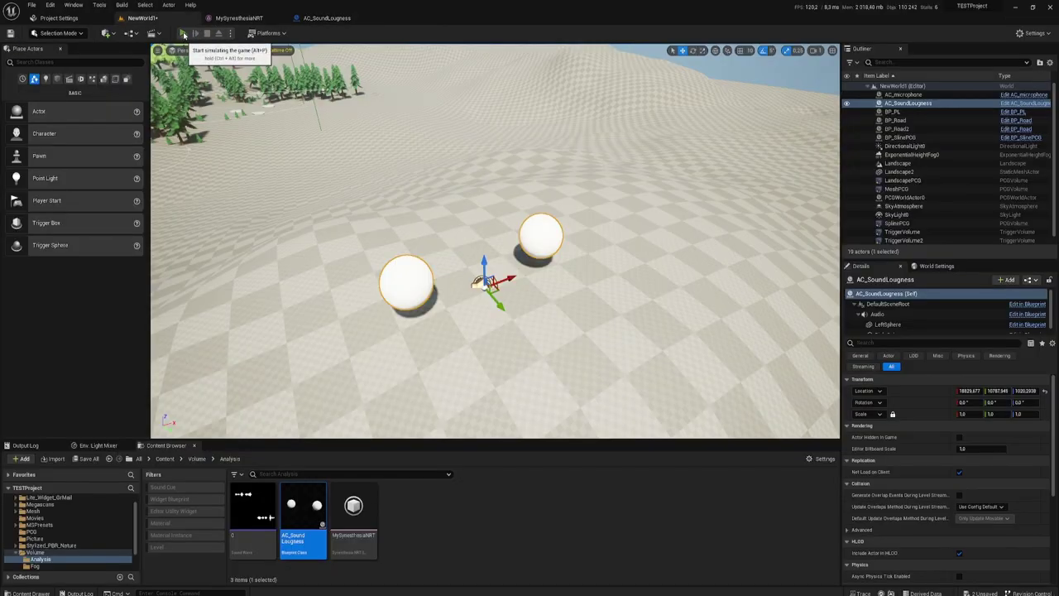
Simulate NewWorld1 to watch the spheres react, then stop and bring up MySynesthesiaNRT
{"action": "left_click", "coordinate": [183, 33]}
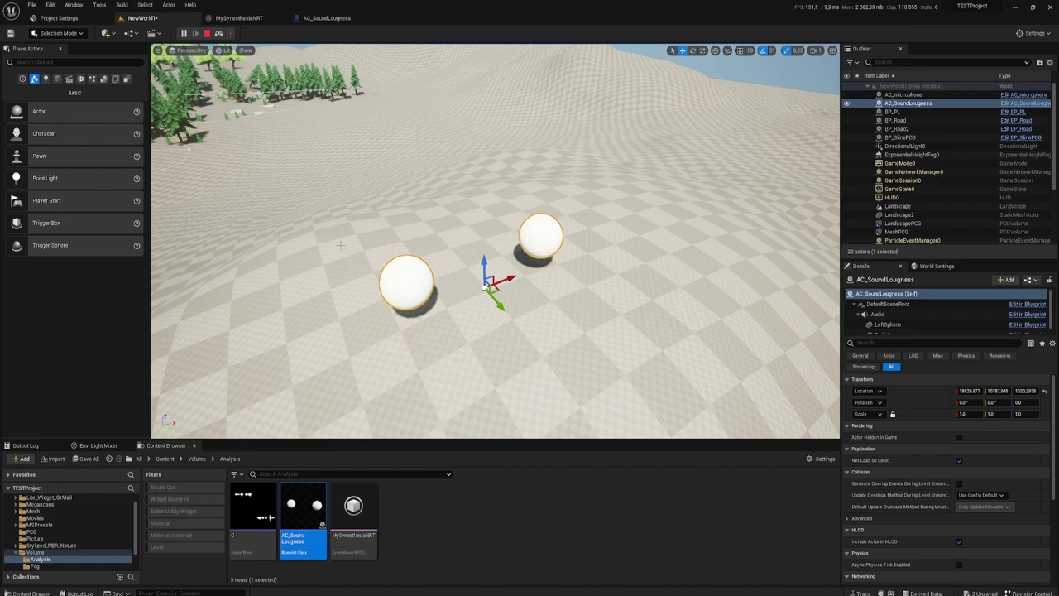
{"action": "left_click", "coordinate": [206, 35]}
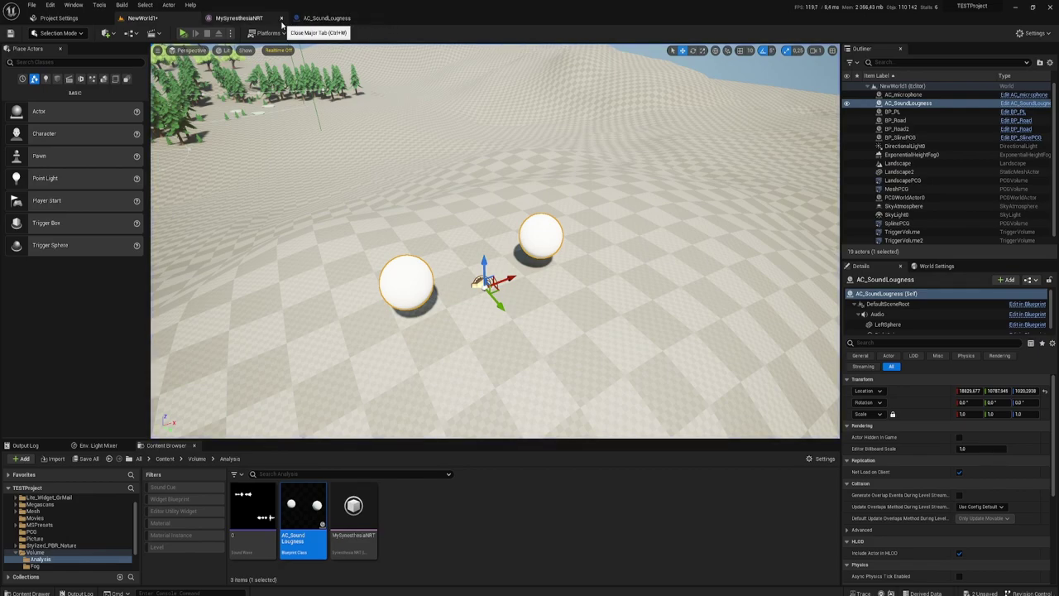
{"action": "left_click", "coordinate": [246, 19]}
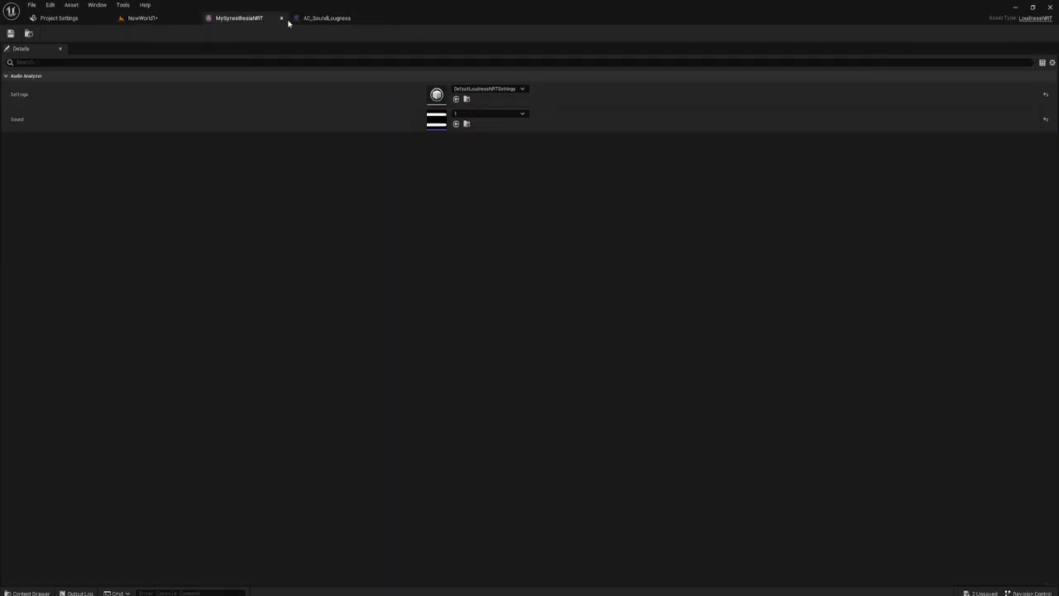
Set MySynesthesiaNRT's Sound property to sound wave 0 and save the asset
{"action": "left_click", "coordinate": [508, 116]}
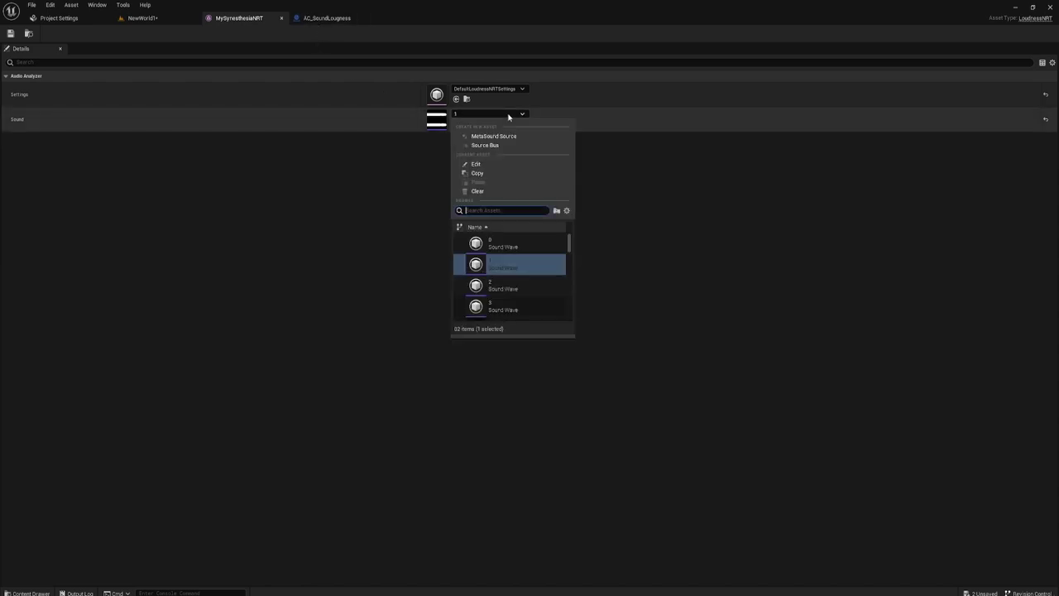
{"action": "left_click", "coordinate": [482, 242]}
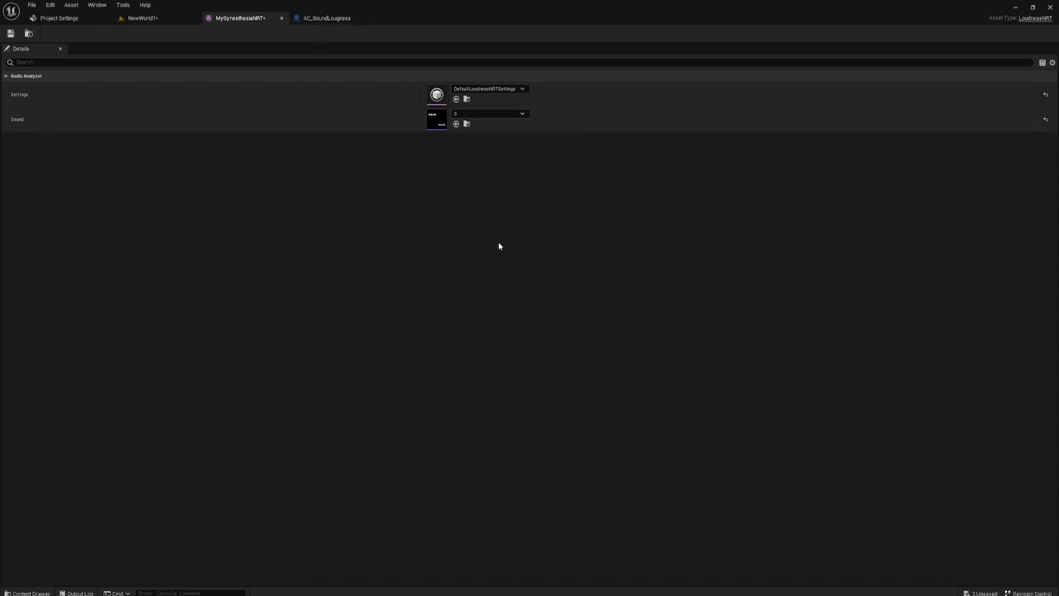
{"action": "left_click", "coordinate": [10, 33]}
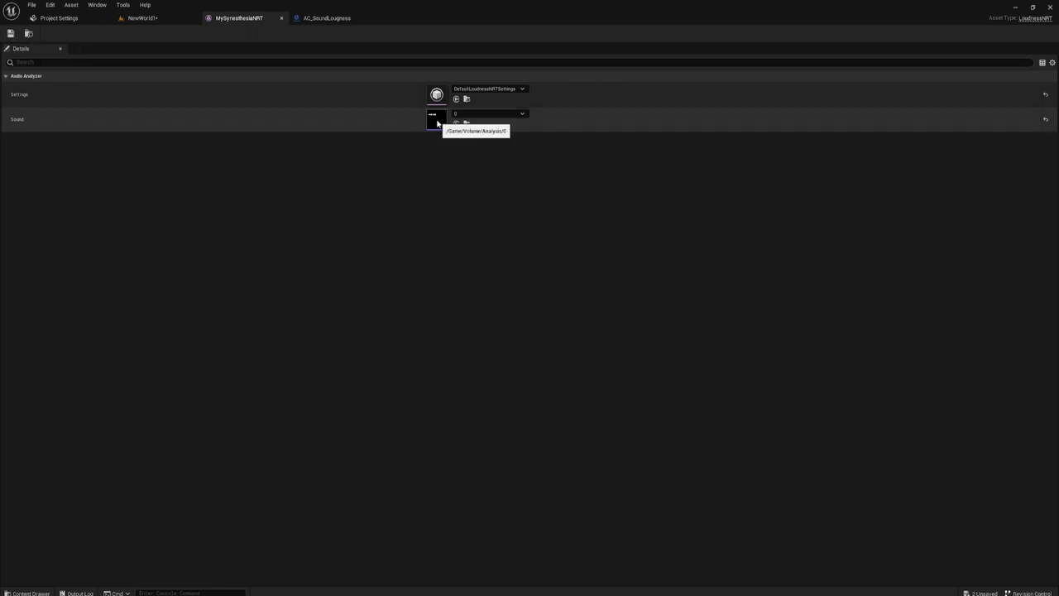
Back in NewWorld1, play the level to watch the left sphere scale with sound wave 0, then stop
{"action": "left_click", "coordinate": [156, 21]}
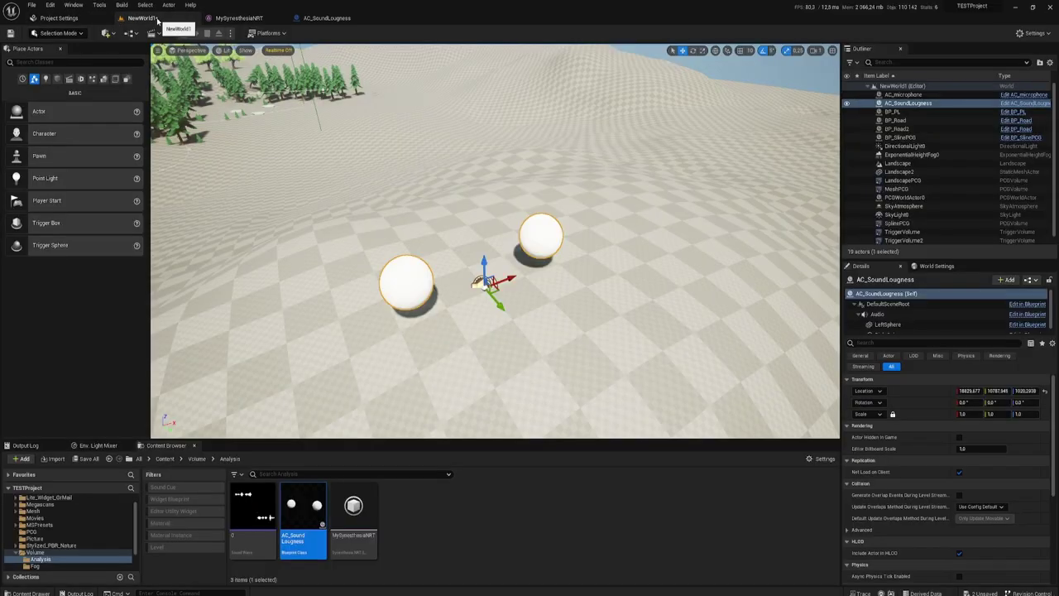
{"action": "left_click", "coordinate": [184, 33]}
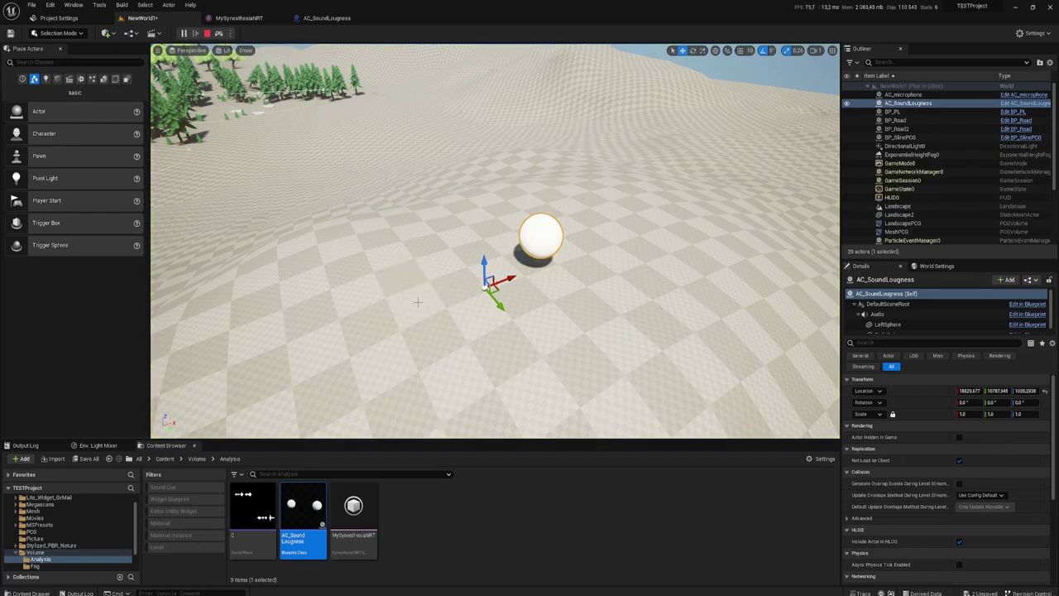
{"action": "left_click", "coordinate": [207, 33]}
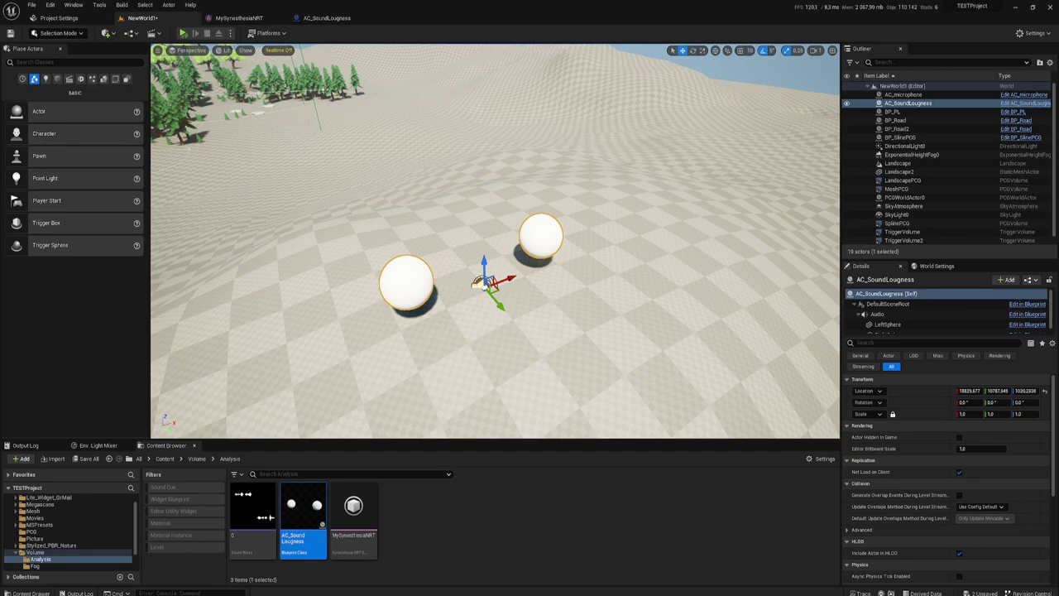
Reopen the AC_SoundLougness event graph and zoom out to frame the Left Sphere scale chain
{"action": "left_click", "coordinate": [249, 19]}
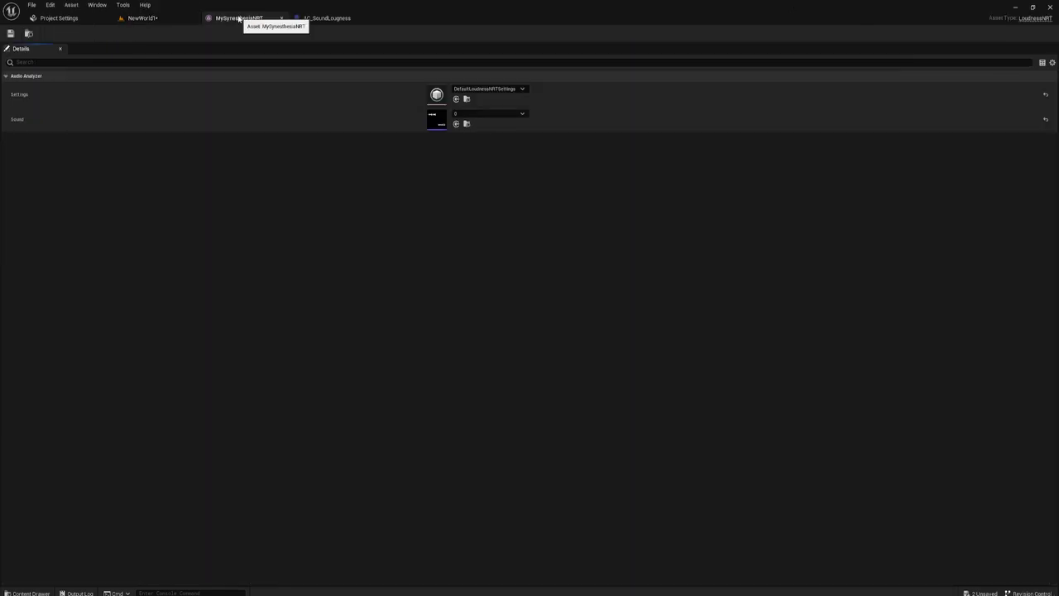
{"action": "left_click", "coordinate": [339, 17]}
{"action": "left_click_drag", "start_coordinate": [431, 150], "coordinate": [659, 315]}
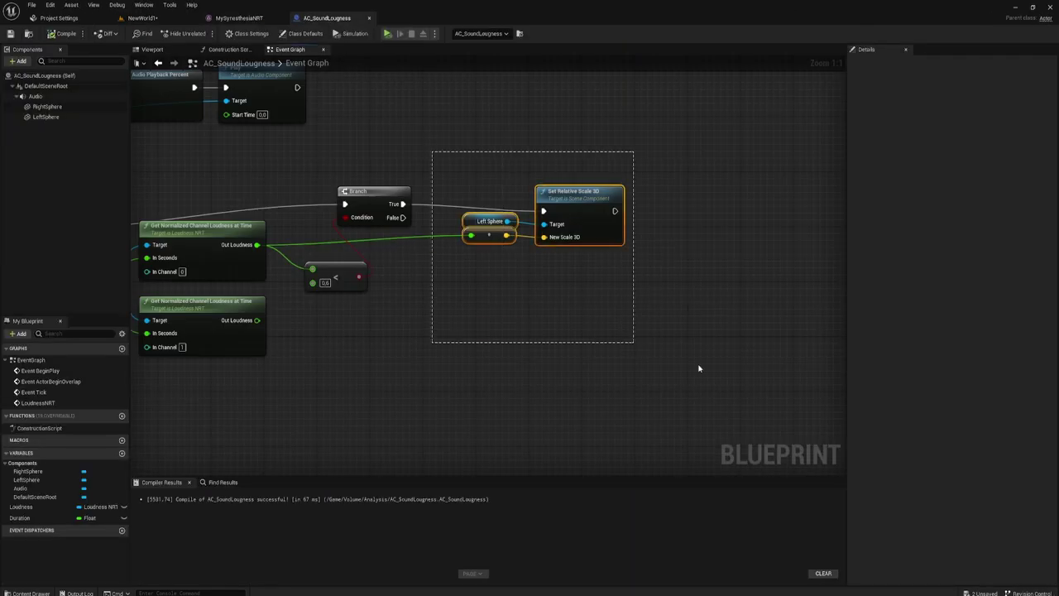
{"action": "scroll", "coordinate": [596, 371], "scroll_direction": "down", "scroll_amount": 1}
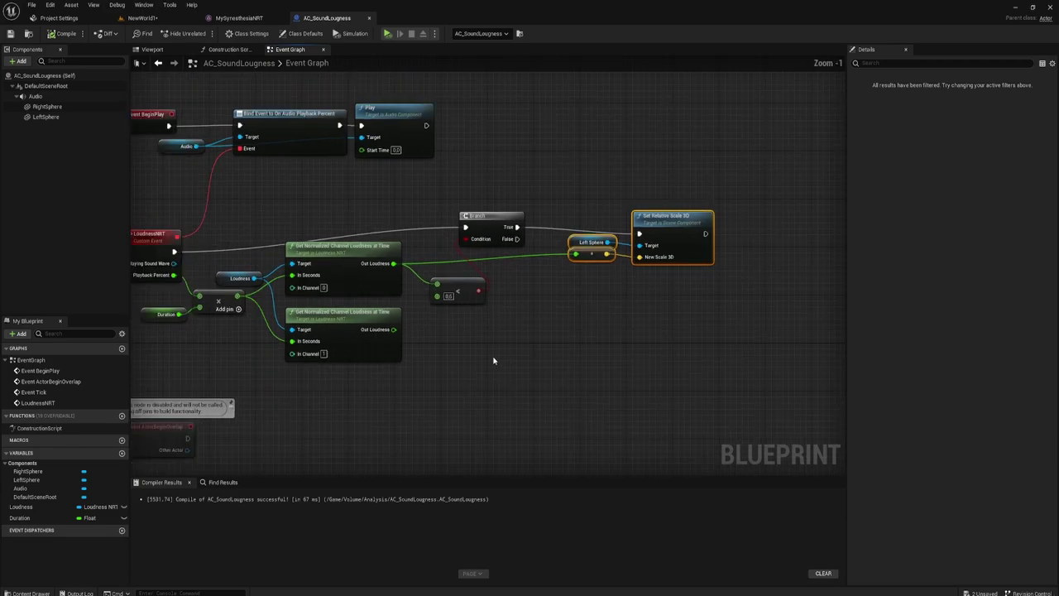
{"action": "mouse_move", "coordinate": [497, 359]}
{"action": "right_mouse_down"}
{"action": "mouse_move", "coordinate": [568, 357]}
{"action": "mouse_move", "coordinate": [552, 361]}
{"action": "right_mouse_up"}
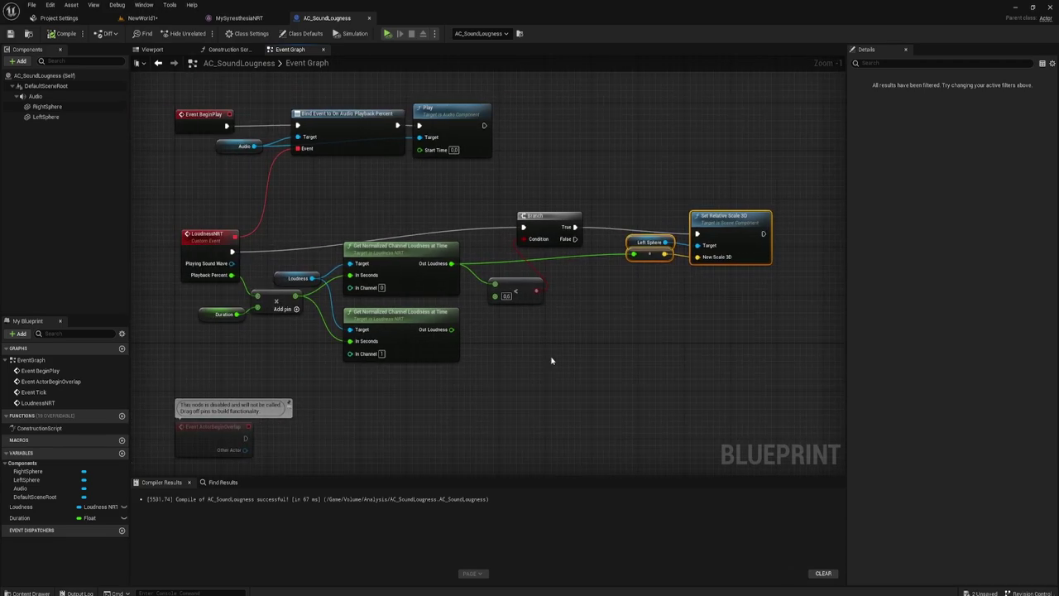